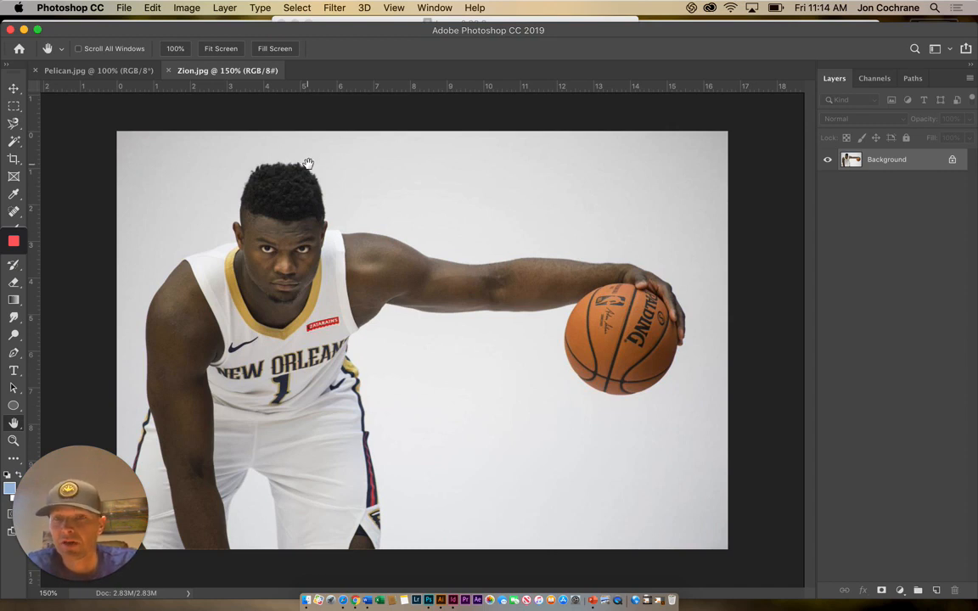
Try selecting the player and basketball with the Quick Selection tool and clear the selection
click(13, 141)
drag(13, 141, 68, 138)
mouse_move(286, 228)
mouse_down()
mouse_move(300, 270)
mouse_move(323, 487)
mouse_move(361, 476)
mouse_move(348, 429)
mouse_move(201, 422)
mouse_move(188, 506)
mouse_move(159, 532)
mouse_move(129, 531)
mouse_move(153, 535)
mouse_move(186, 350)
mouse_move(233, 285)
mouse_move(297, 262)
mouse_move(406, 266)
mouse_move(456, 287)
mouse_move(601, 284)
mouse_move(615, 317)
mouse_move(605, 344)
mouse_move(586, 334)
mouse_move(603, 357)
mouse_move(650, 374)
mouse_move(635, 344)
mouse_up()
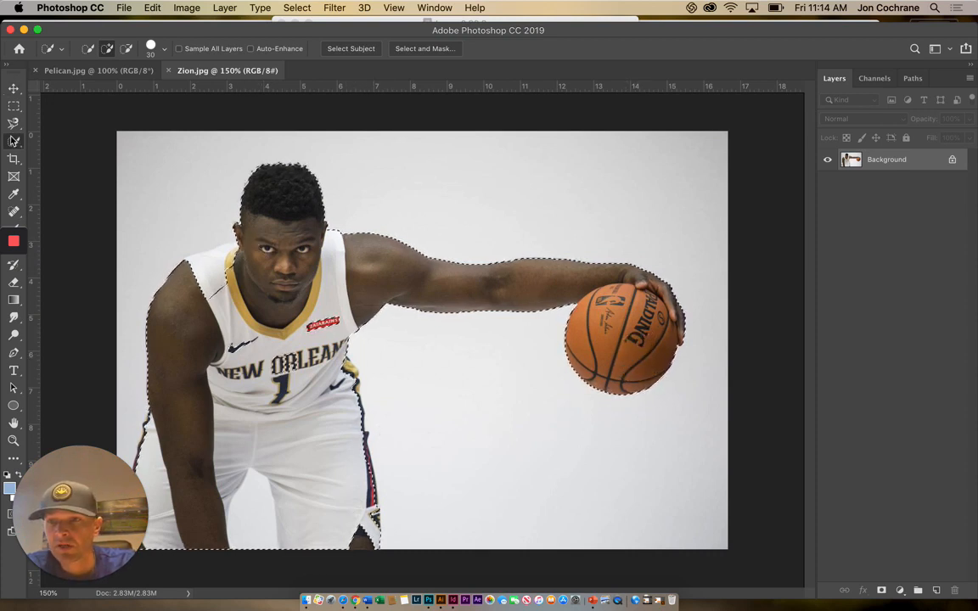
click(299, 8)
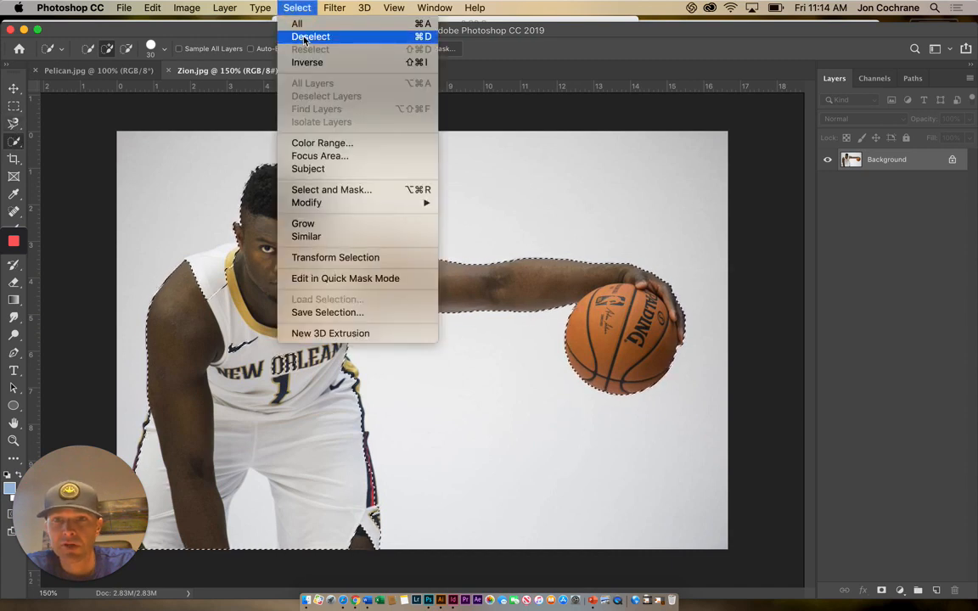
click(298, 35)
Try selecting the light backdrop around the player with the Magic Wand and drop that selection
drag(13, 141, 65, 151)
click(185, 176)
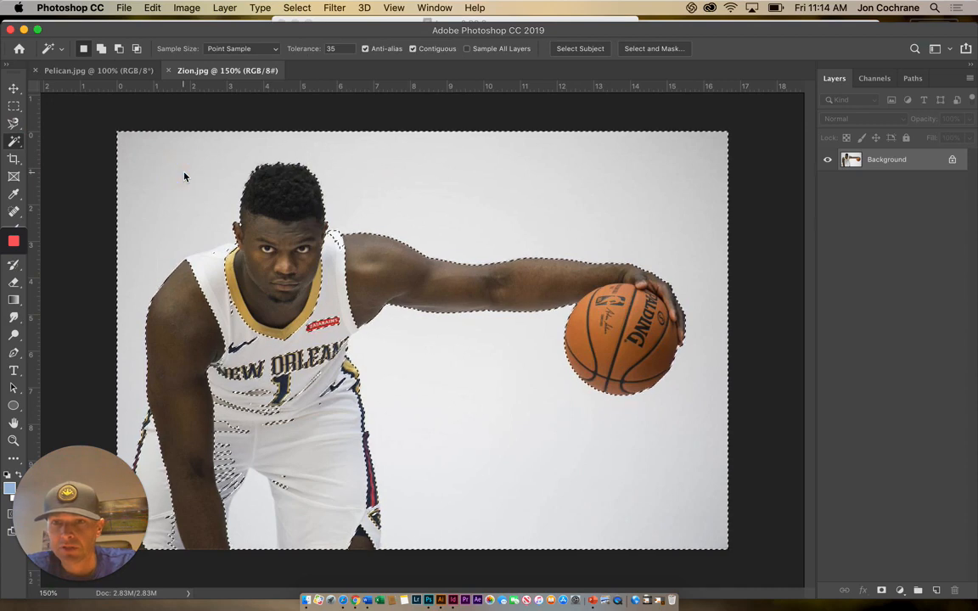
click(184, 169)
Set the Magic Wand tolerance to 10 and select the main backdrop areas above, beside and below the player's outstretched arm
double_click(339, 48)
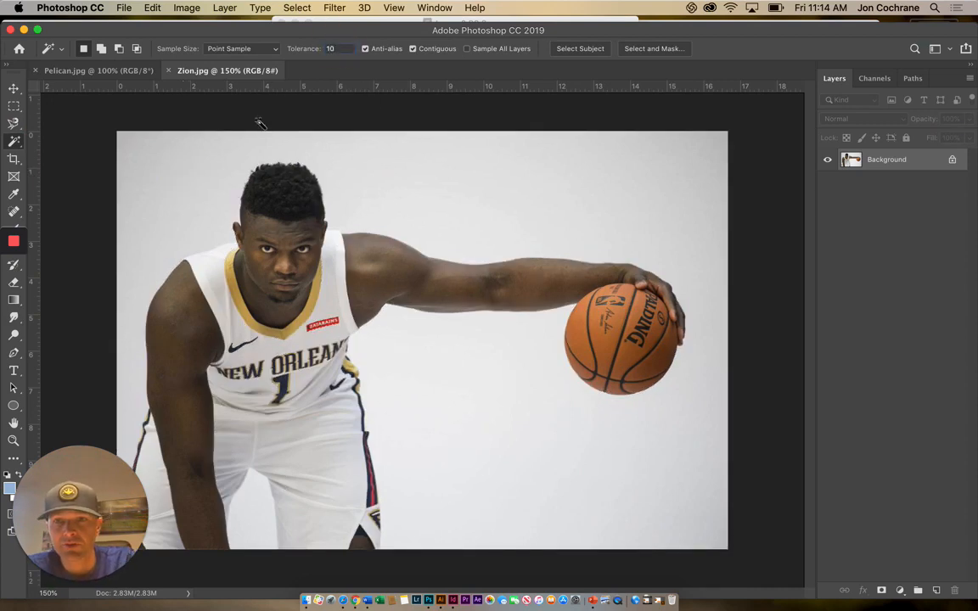
click(218, 157)
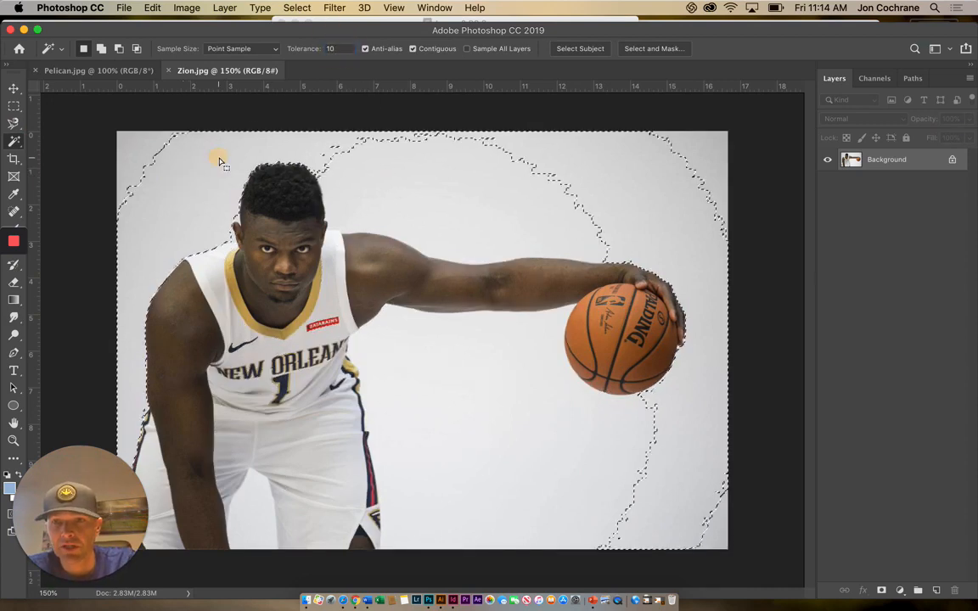
shift+click(410, 181)
shift+click(489, 395)
shift+click(639, 466)
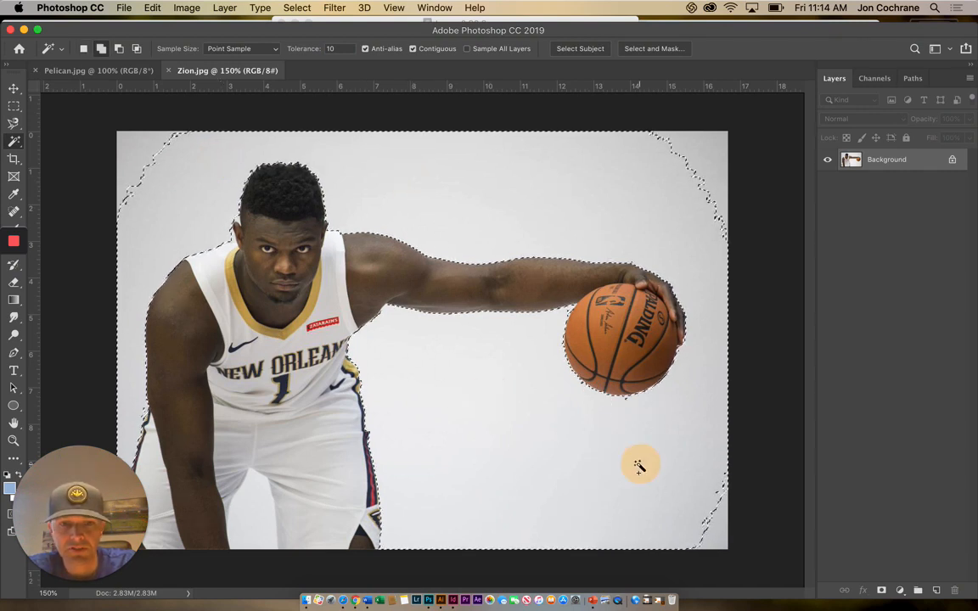
shift+click(633, 404)
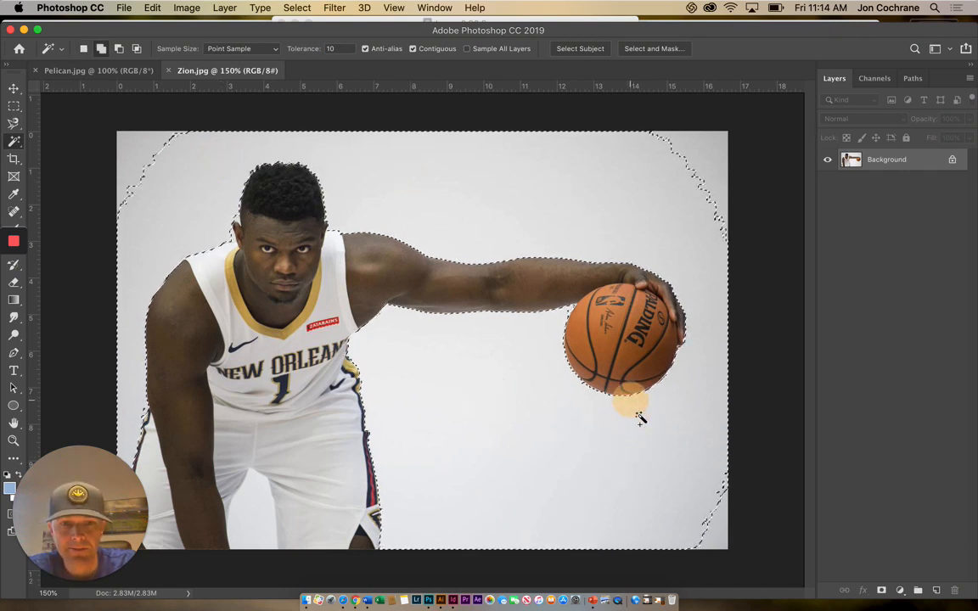
Add the remaining backdrop corners, the edge beside the player's neck and the gap between the legs to the selection
shift+click(711, 527)
shift+click(726, 548)
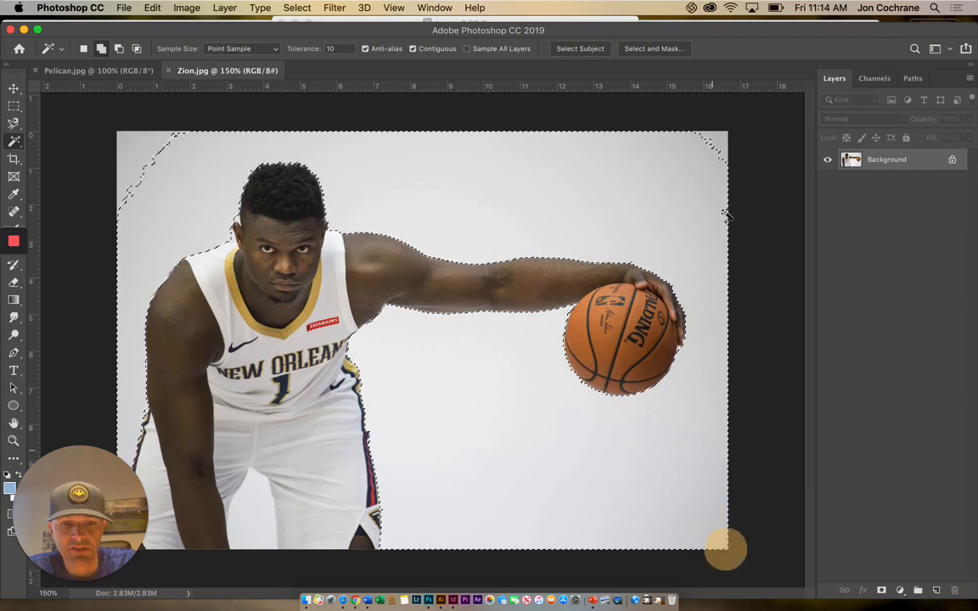
shift+click(720, 149)
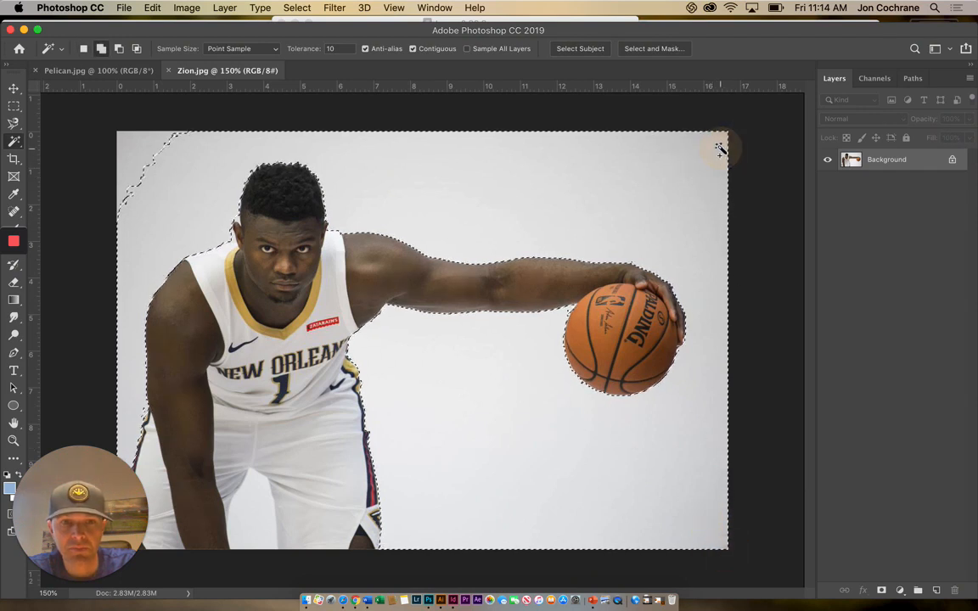
shift+click(131, 152)
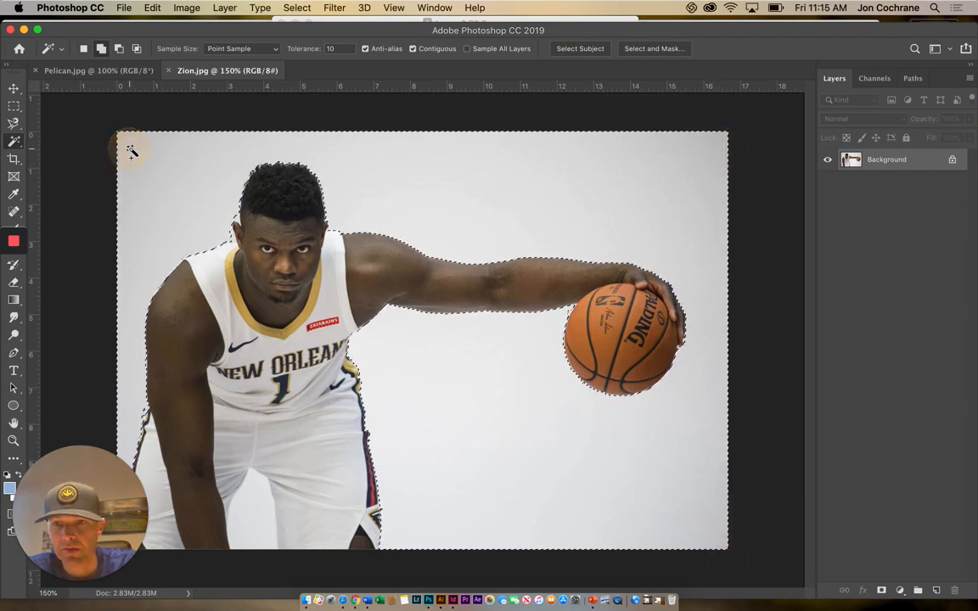
shift+click(231, 240)
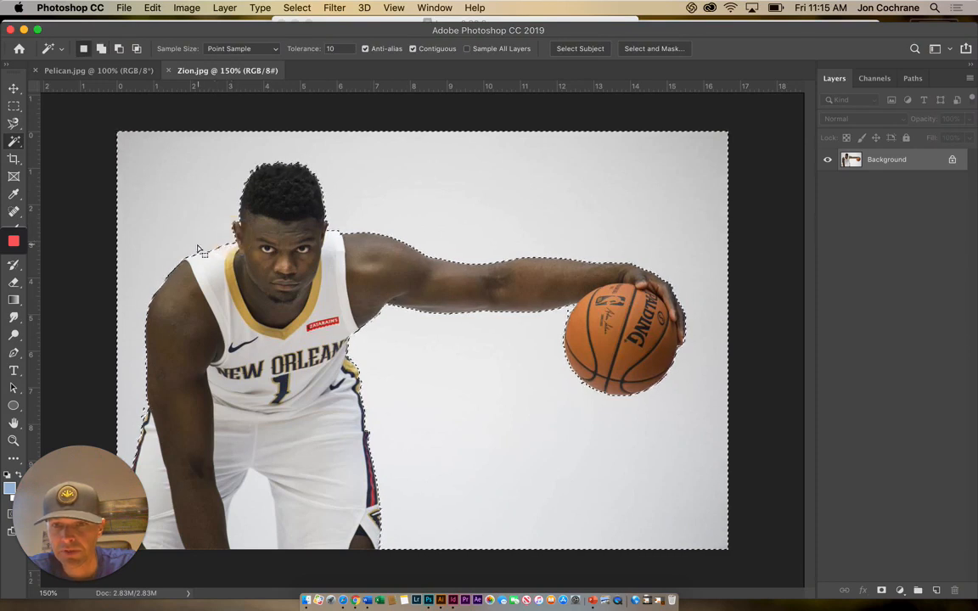
shift+click(247, 507)
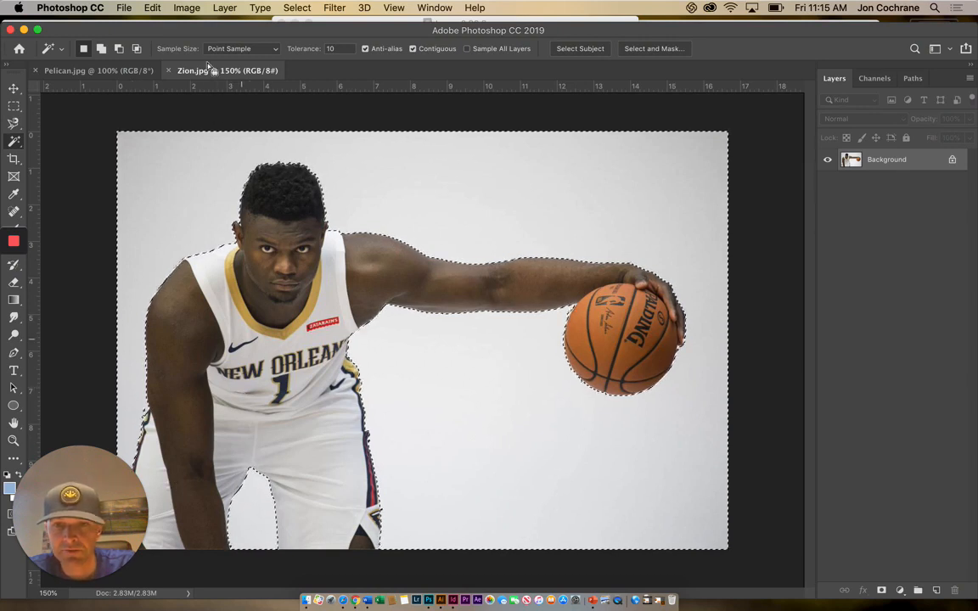
Invert the selection and copy the player with the basketball onto a new layer
click(305, 7)
click(308, 63)
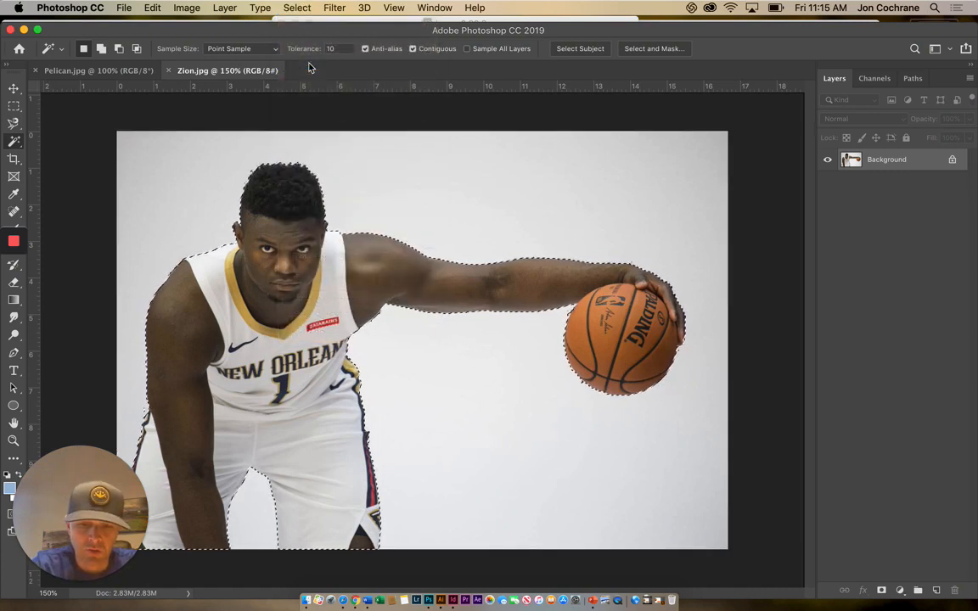
click(152, 8)
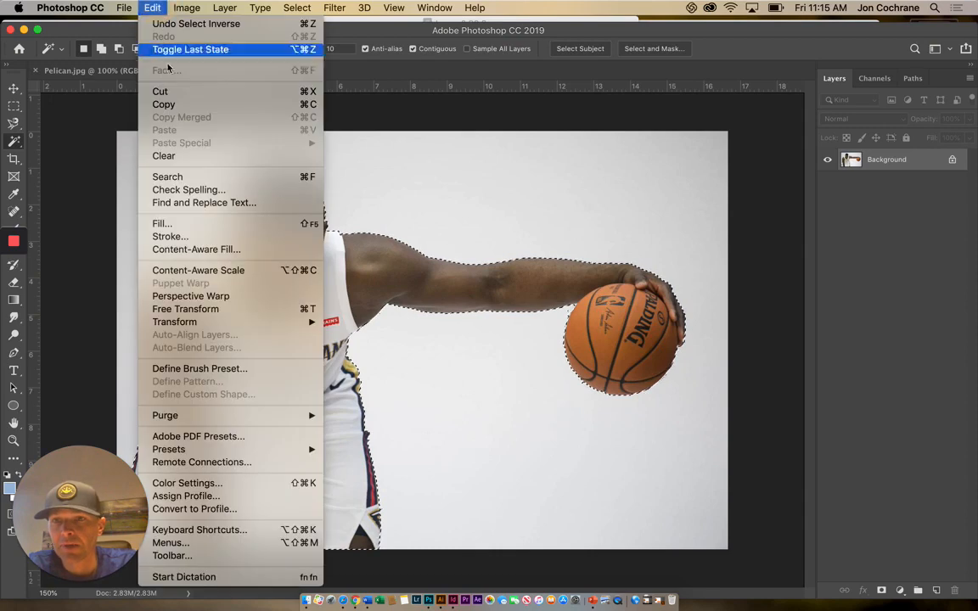
click(157, 100)
click(152, 7)
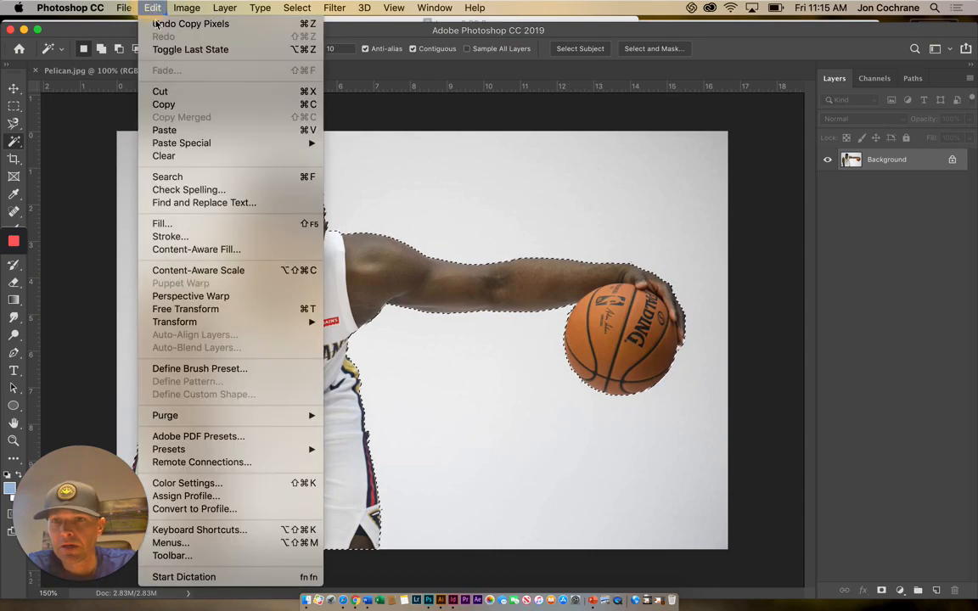
click(170, 127)
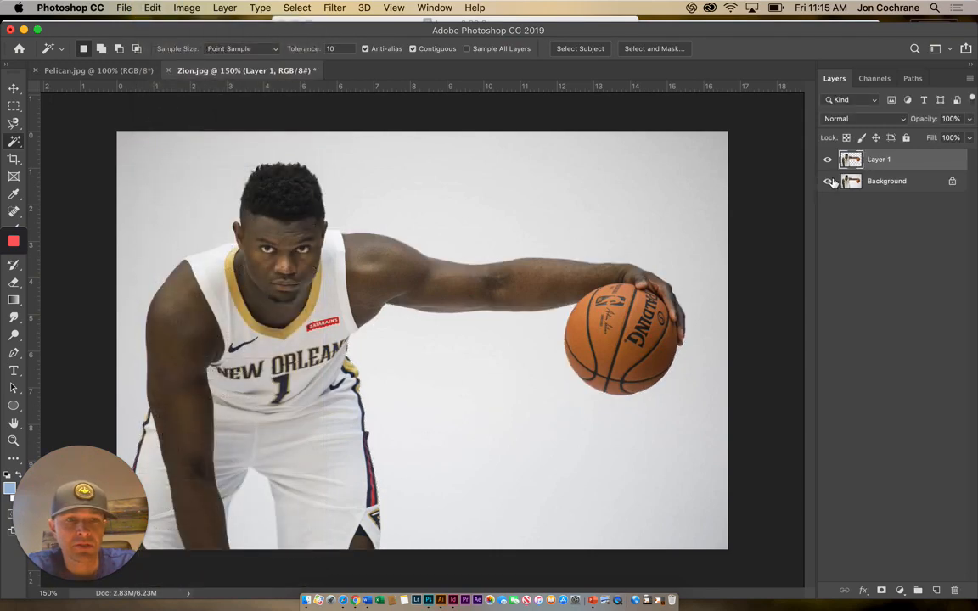
Check the player cutout by hiding the Background layer and showing it again
click(828, 182)
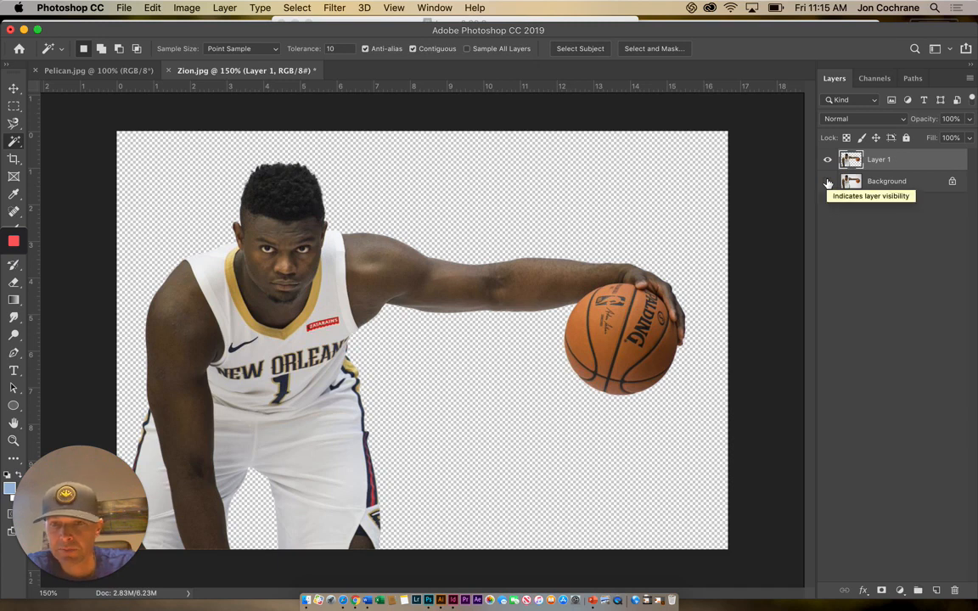
click(829, 181)
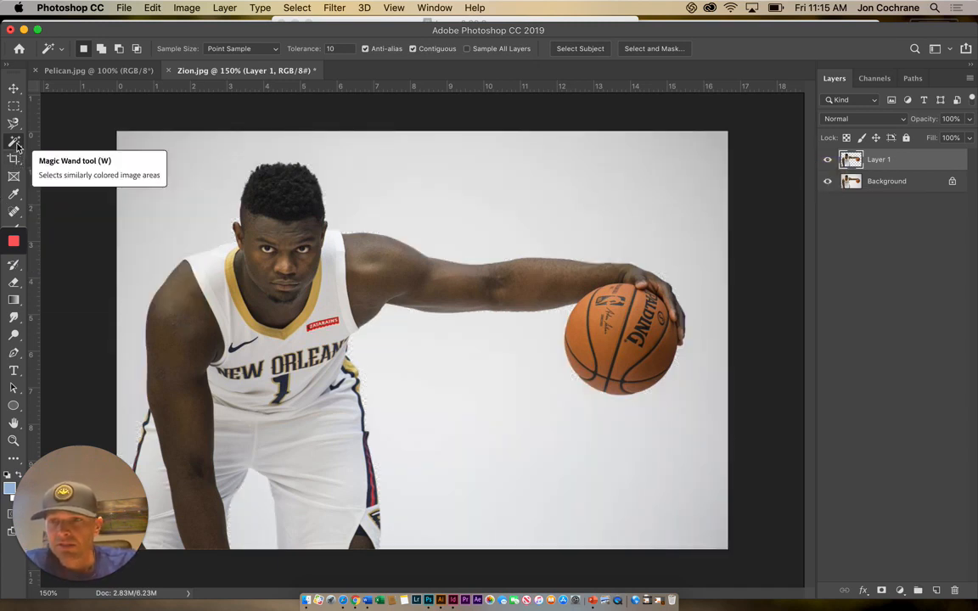
Outline a four-cornered diagonal band across the arm and basketball with the Polygonal Lasso, and add a new empty layer
drag(12, 123, 57, 136)
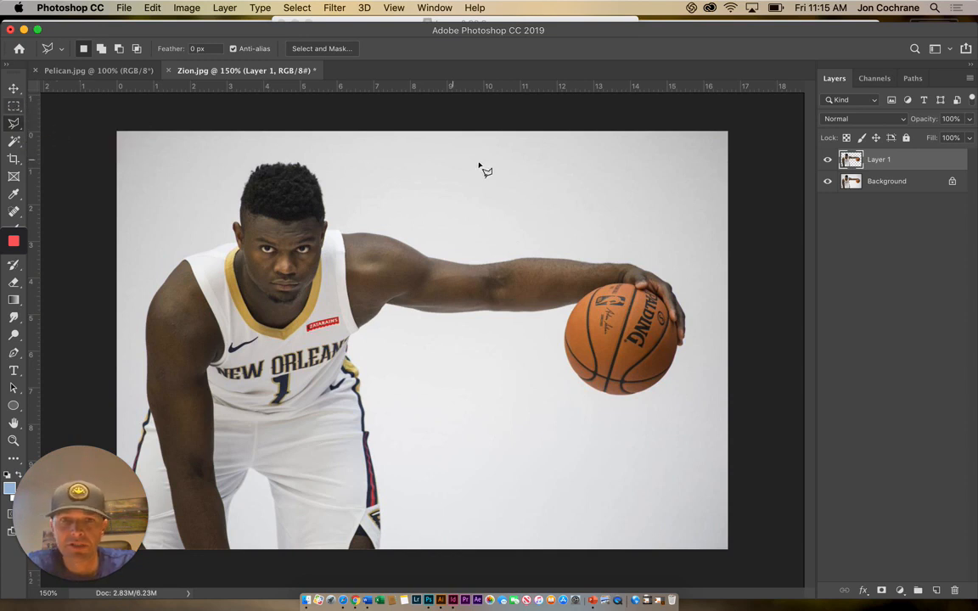
click(510, 105)
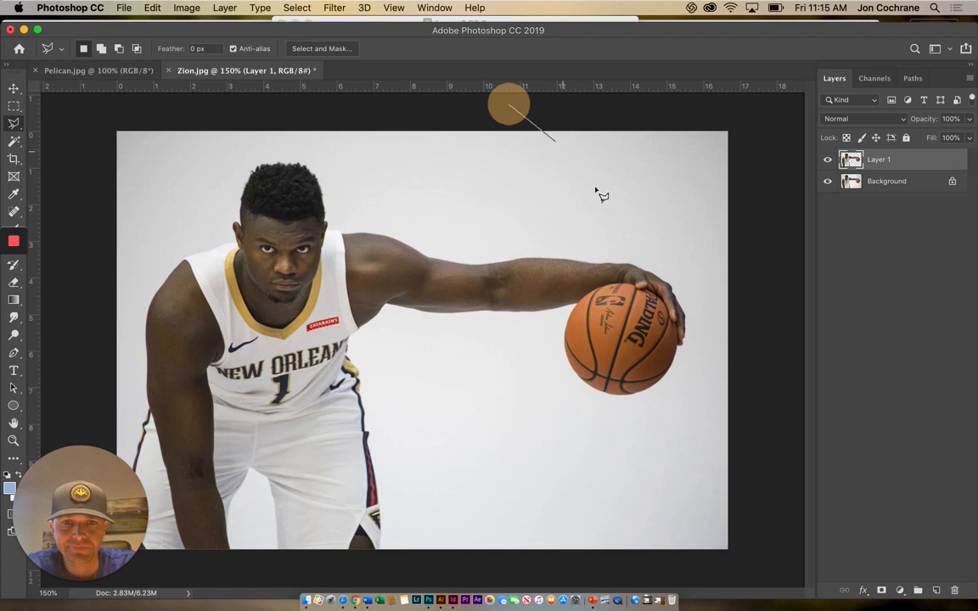
click(769, 283)
click(765, 442)
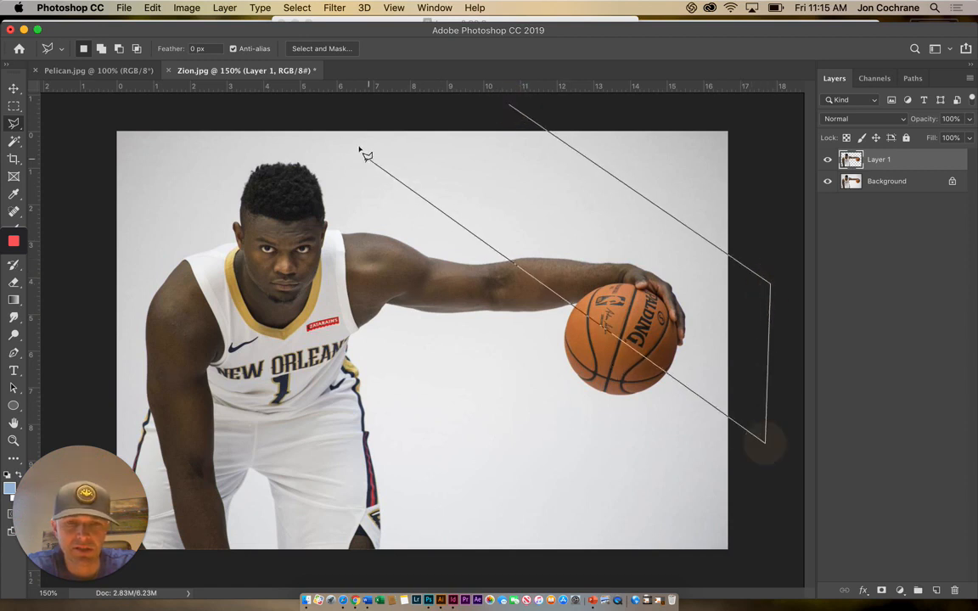
click(306, 114)
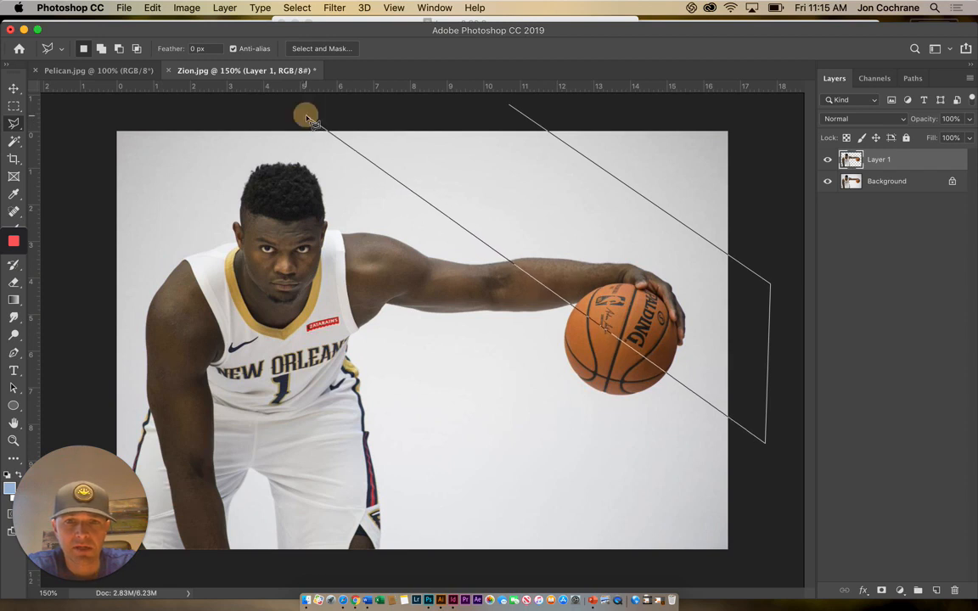
click(509, 107)
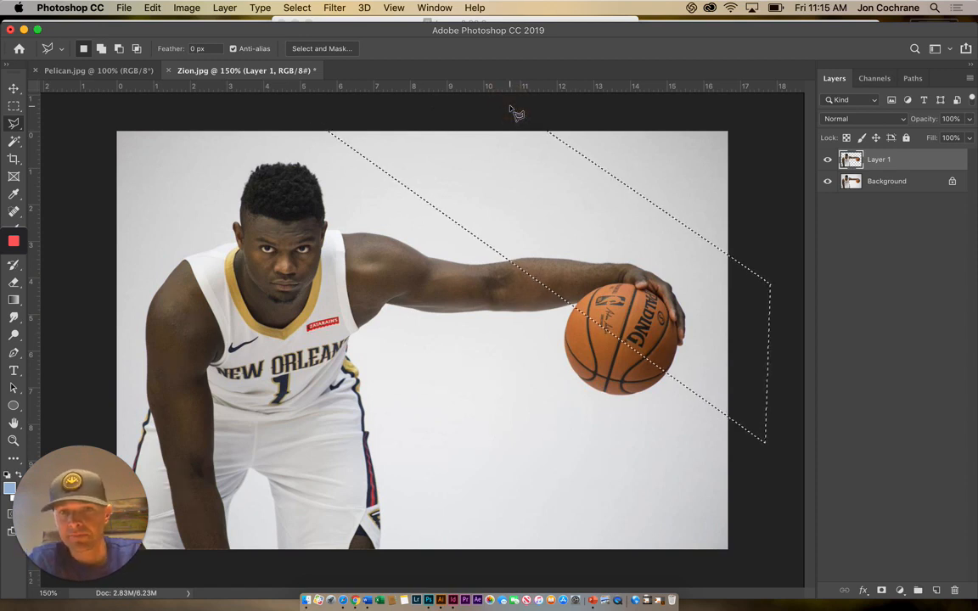
click(937, 591)
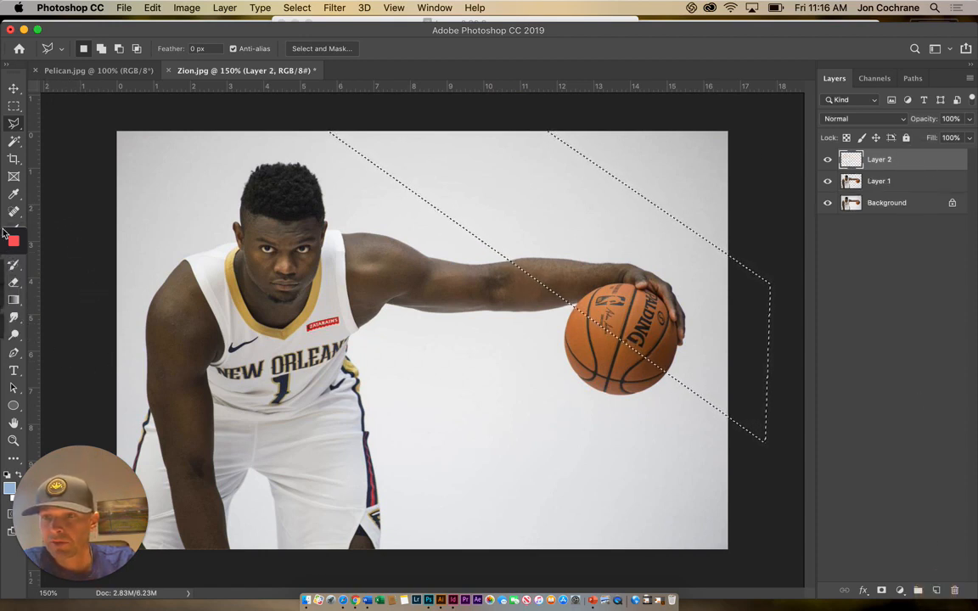
Restore the diagonal band selection and shift the application window so its whole toolbar is uncovered
click(49, 225)
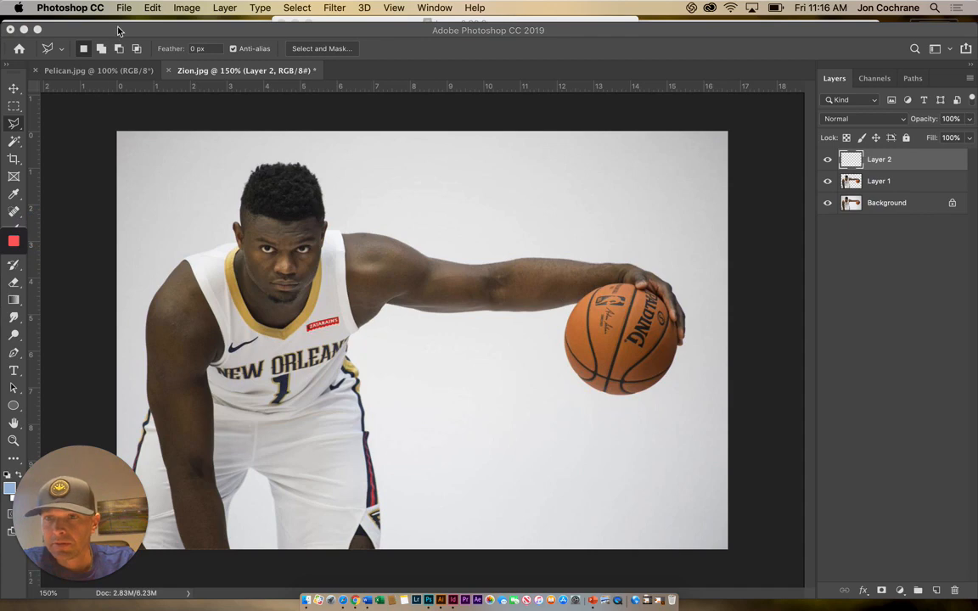
key(super+shift+d)
mouse_move(155, 35)
mouse_down()
mouse_move(180, 35)
mouse_move(153, 31)
mouse_up()
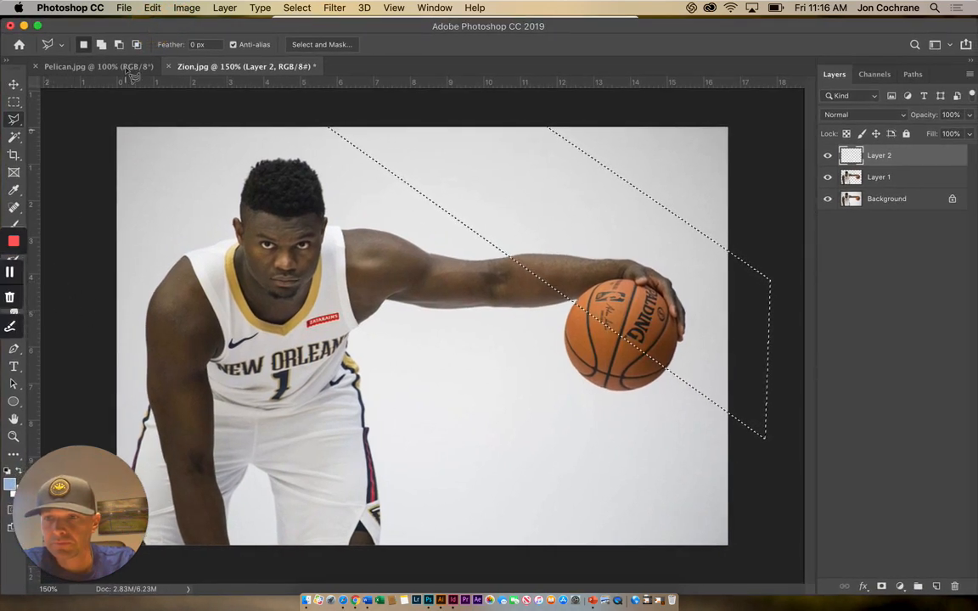
drag(126, 27, 146, 27)
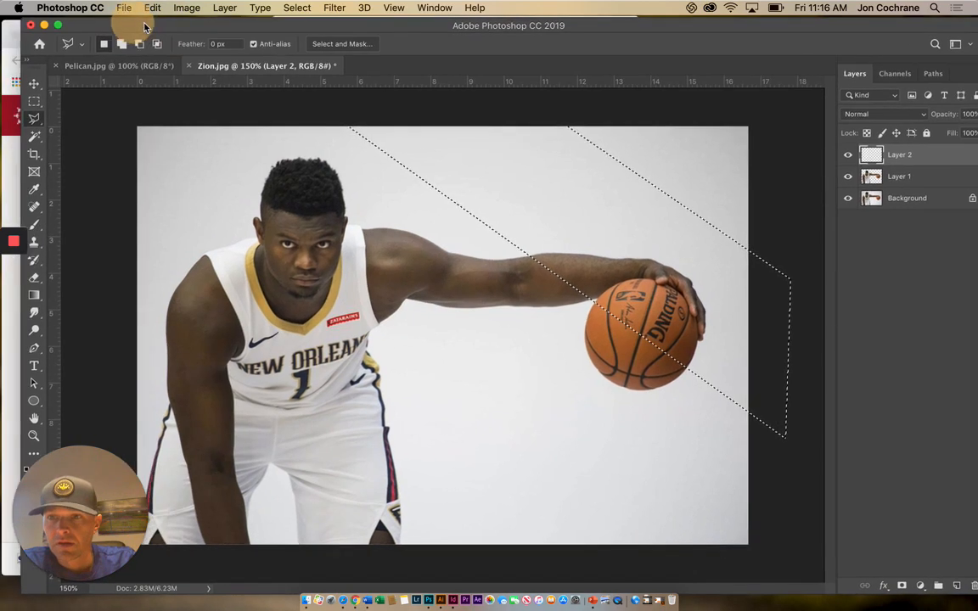
Switch from the Gradient tool to the Paint Bucket tool and uncover the foreground colour swatch
click(34, 293)
click(34, 297)
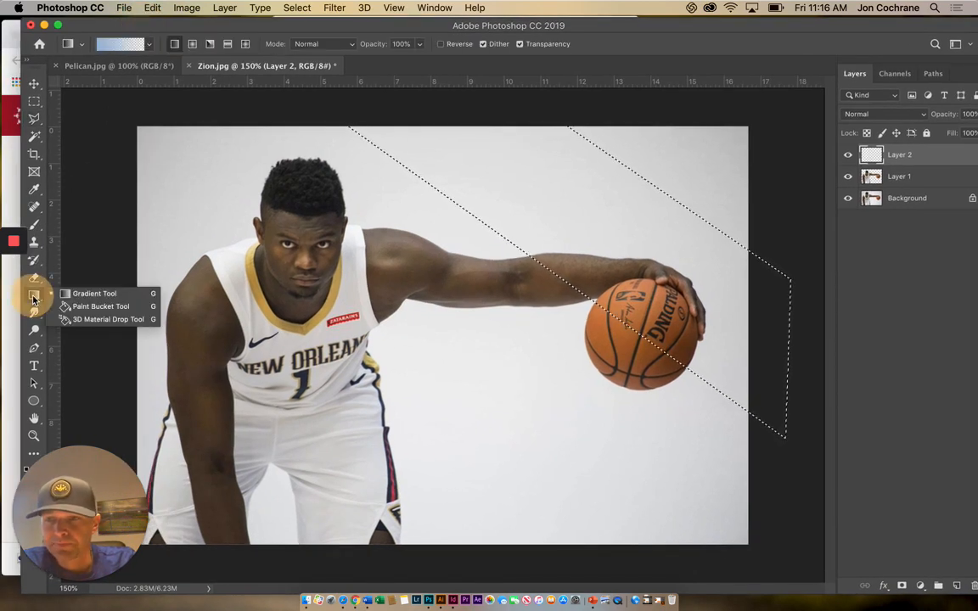
click(85, 307)
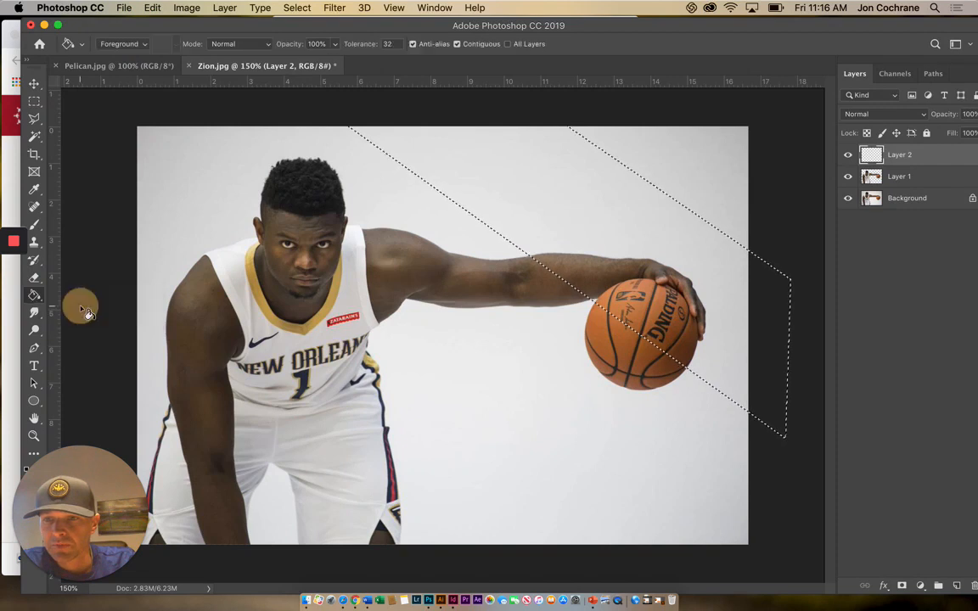
drag(52, 467, 130, 475)
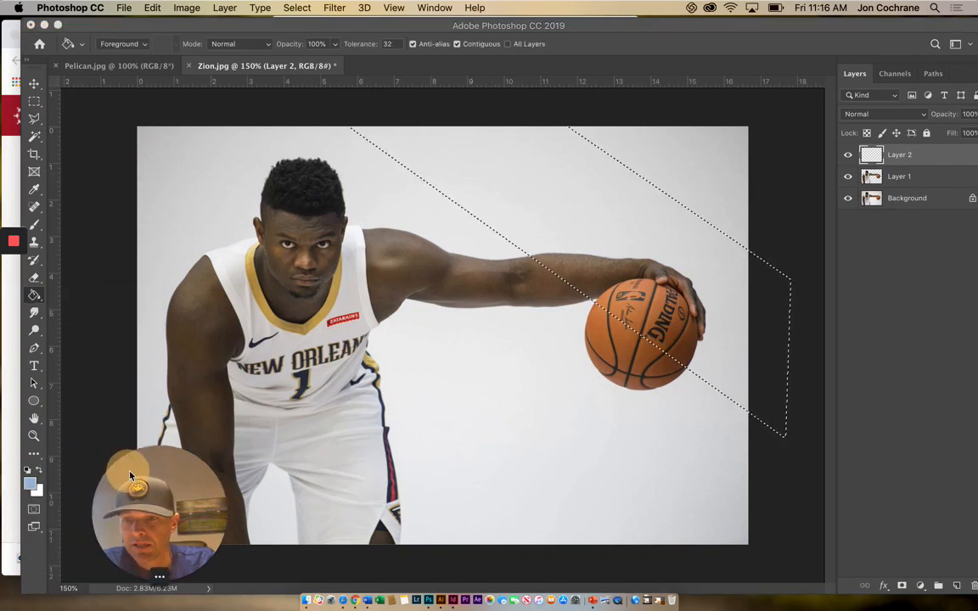
Restore the diagonal band selection and sample the red stripe on the player's shorts as the foreground colour
key(super+d)
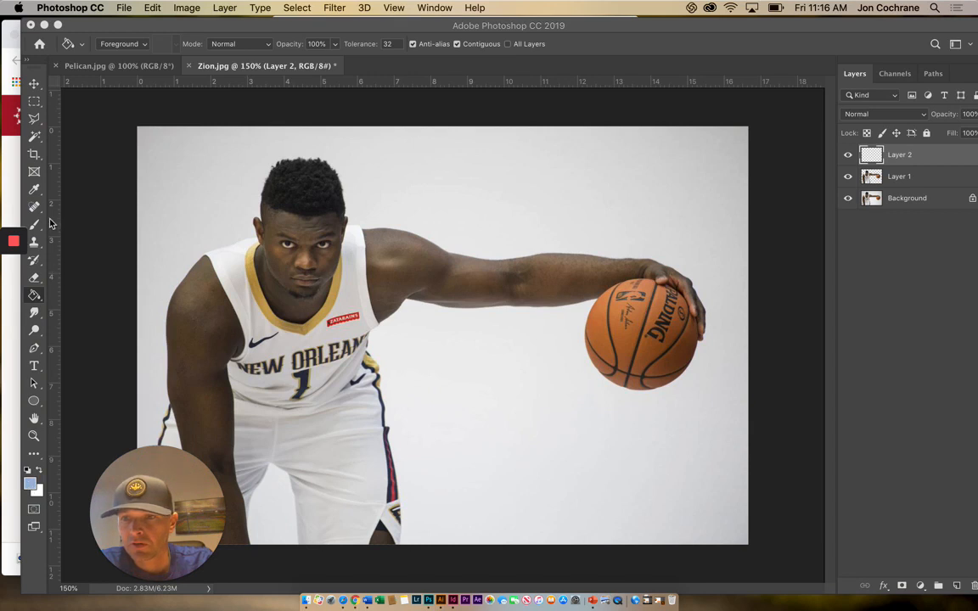
click(34, 189)
key(super+z)
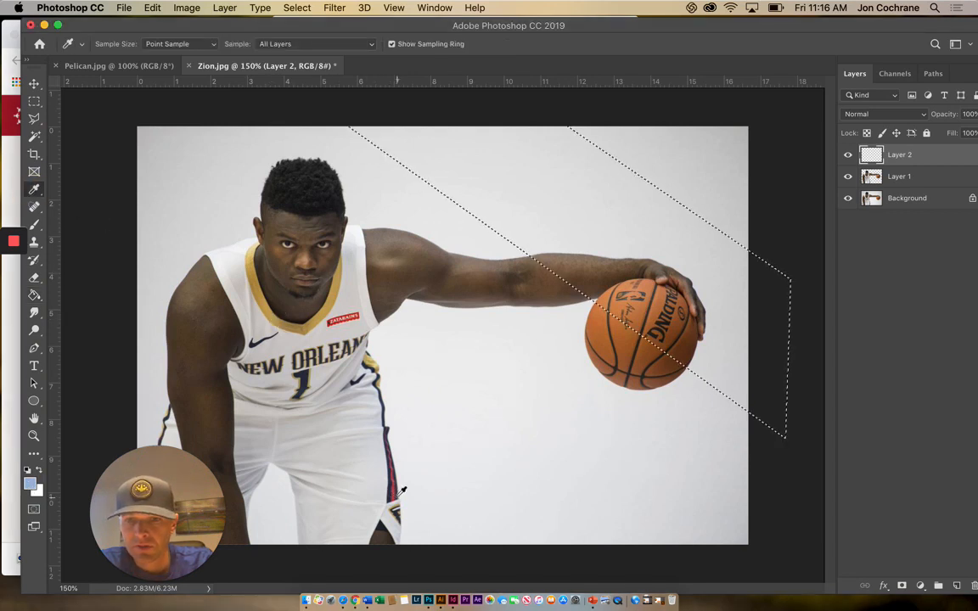
click(394, 492)
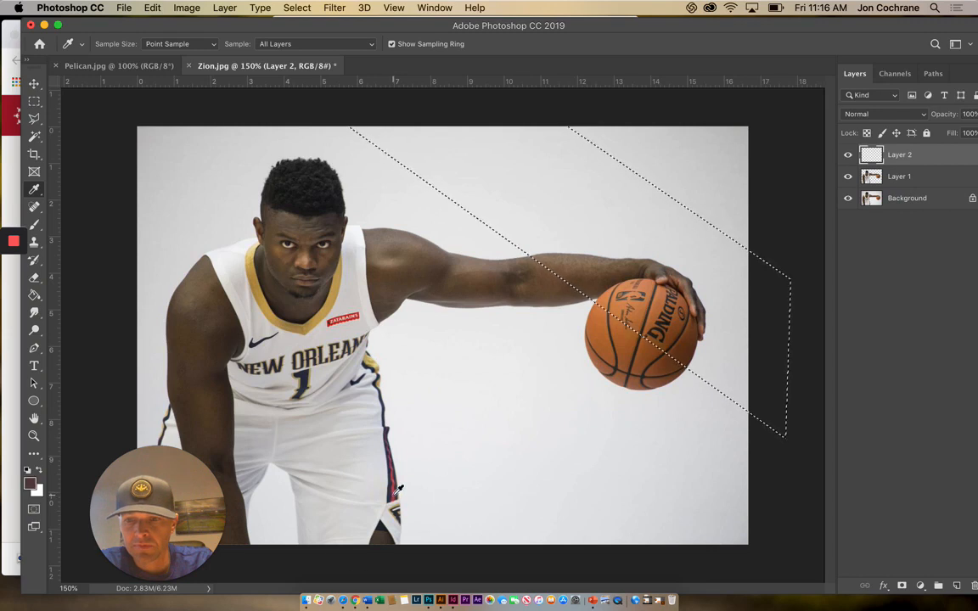
click(397, 489)
click(397, 483)
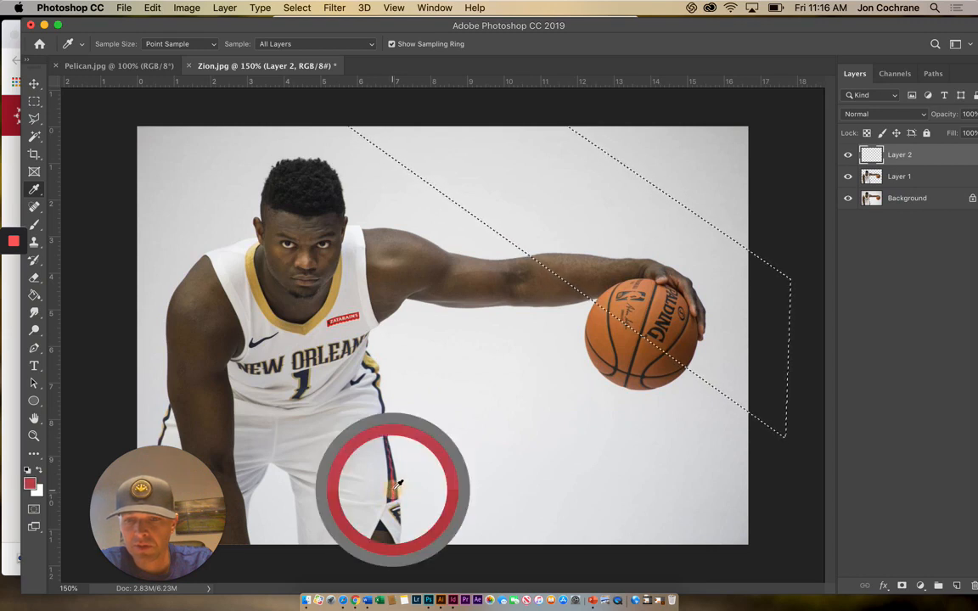
Fill the diagonal band selection on Layer 2 with the sampled red, and refill it with dark red #80020d
click(34, 295)
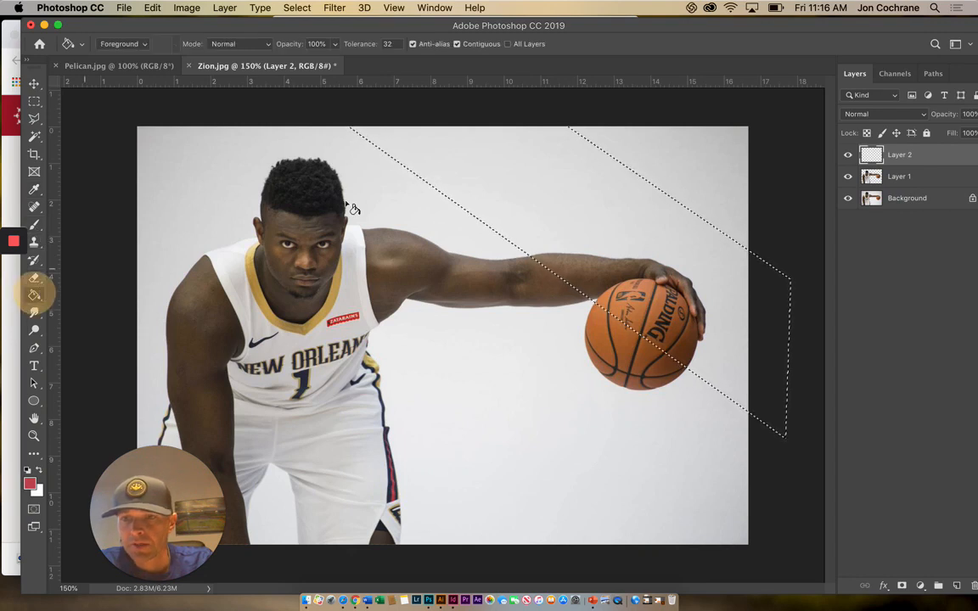
click(486, 169)
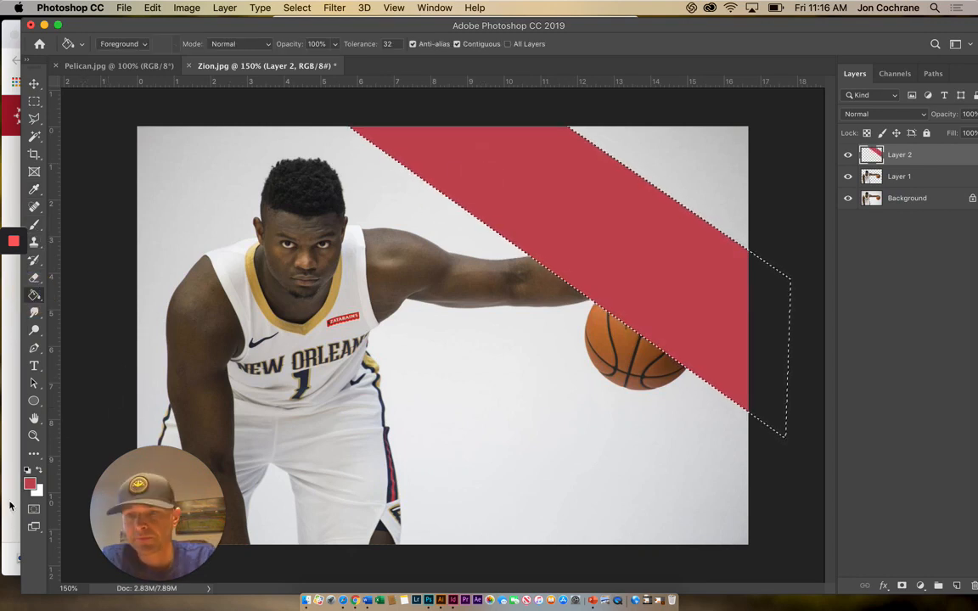
click(29, 483)
drag(491, 295, 530, 307)
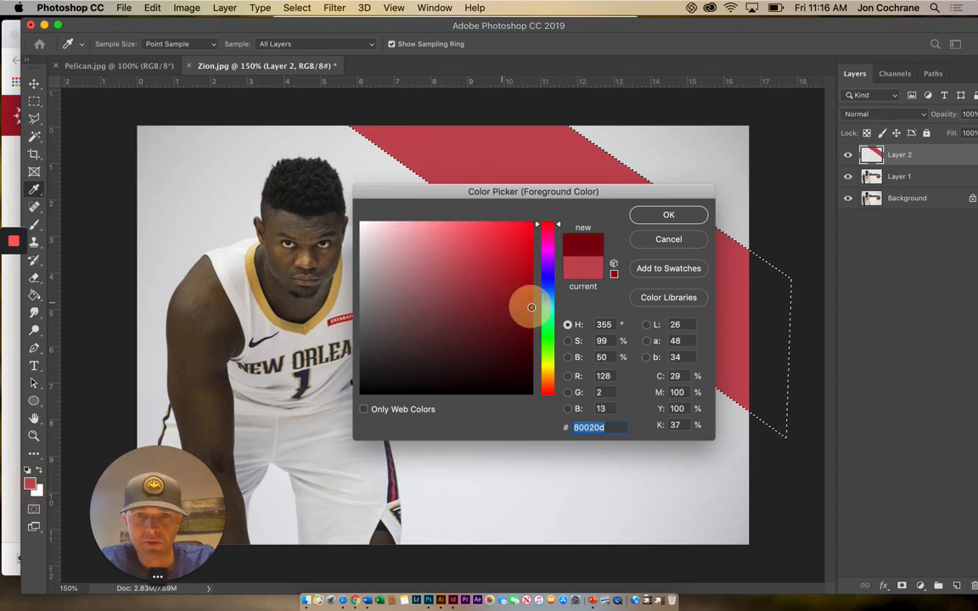
click(649, 215)
click(627, 204)
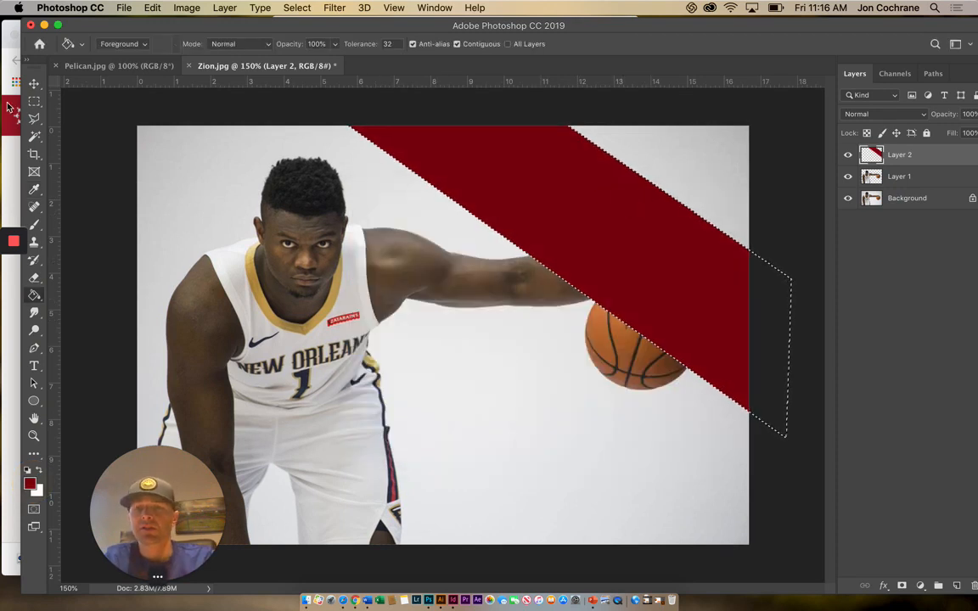
Clear the band selection and move Layer 2 beneath the player cutout on Layer 1
click(34, 101)
click(143, 114)
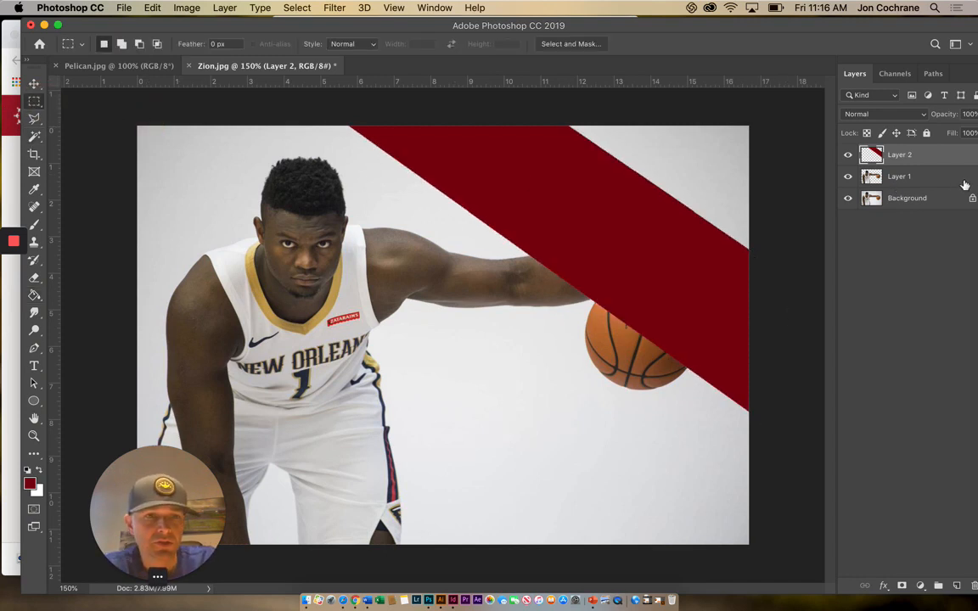
drag(902, 159, 902, 195)
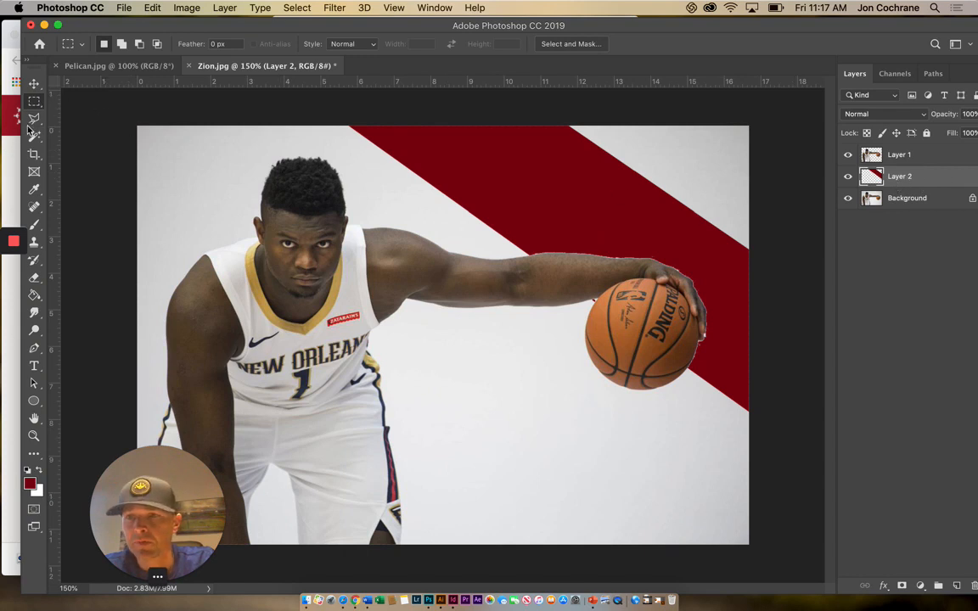
Add a black Outer Glow to the band on Layer 2 with 8% spread and 35 px size
click(887, 587)
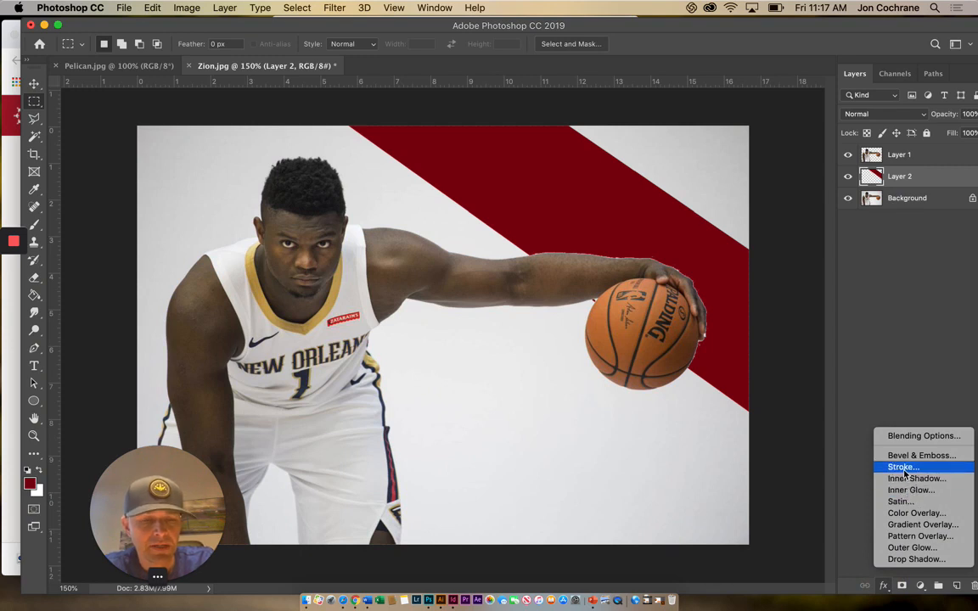
click(912, 547)
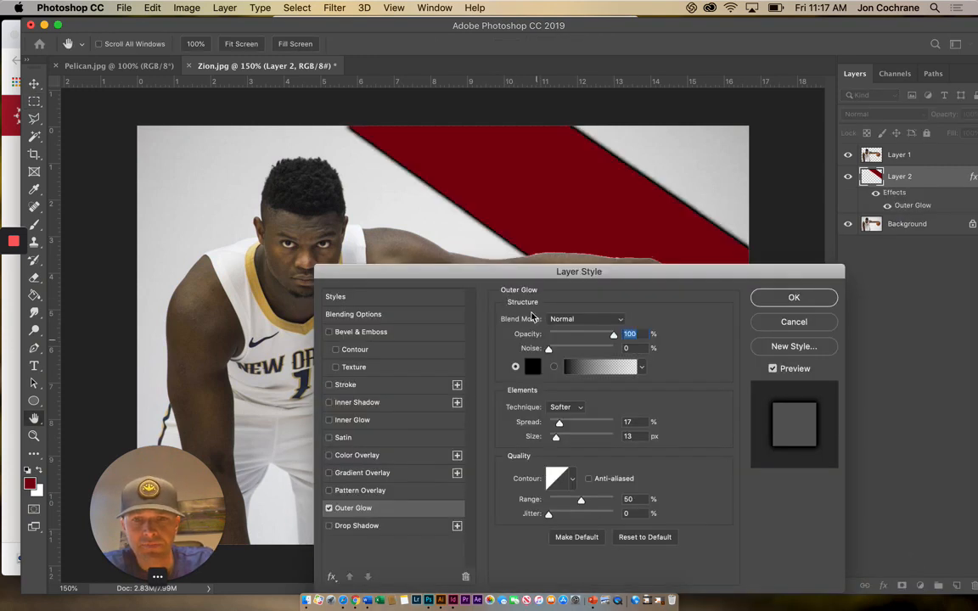
drag(515, 274, 315, 303)
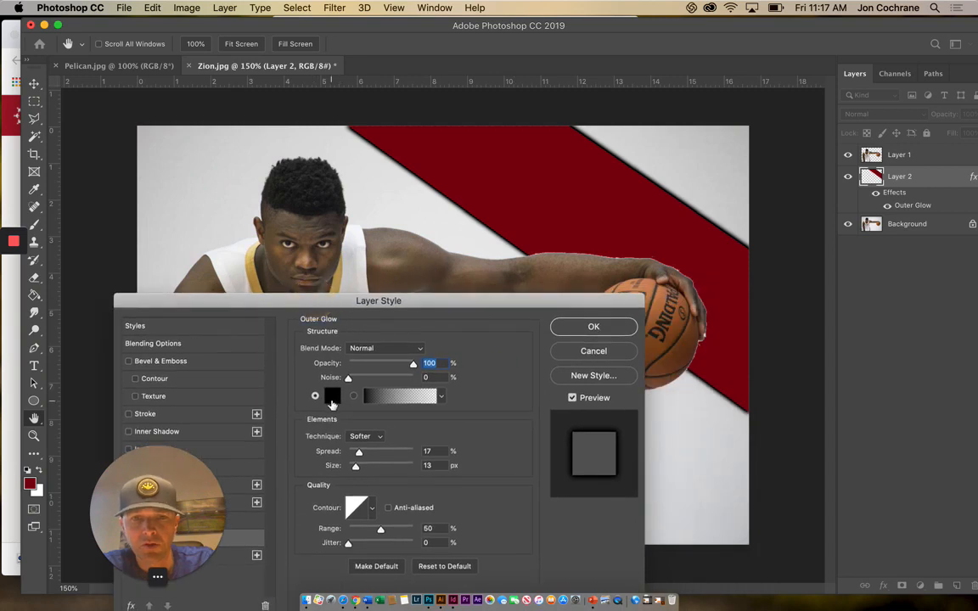
drag(332, 304, 369, 298)
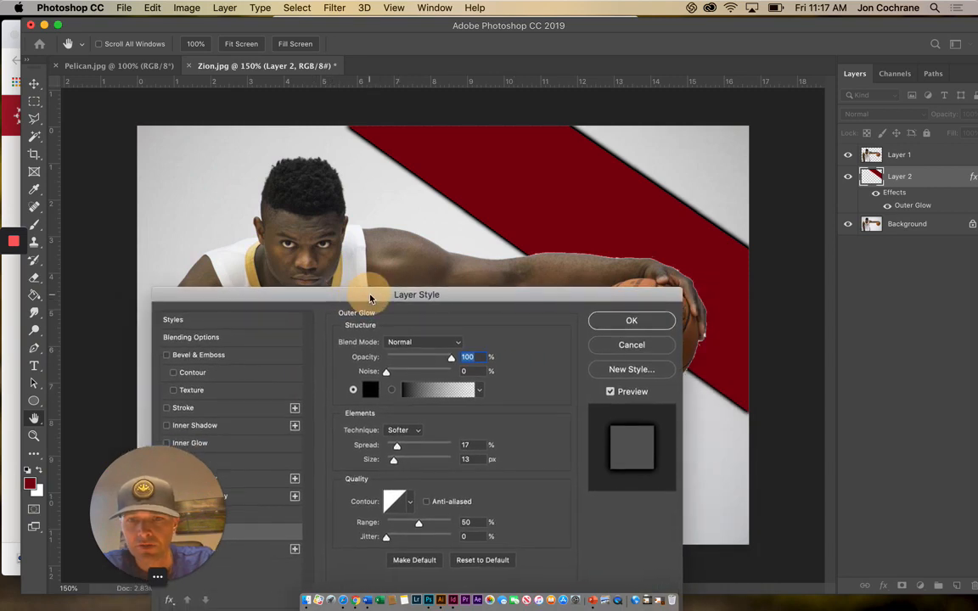
click(407, 446)
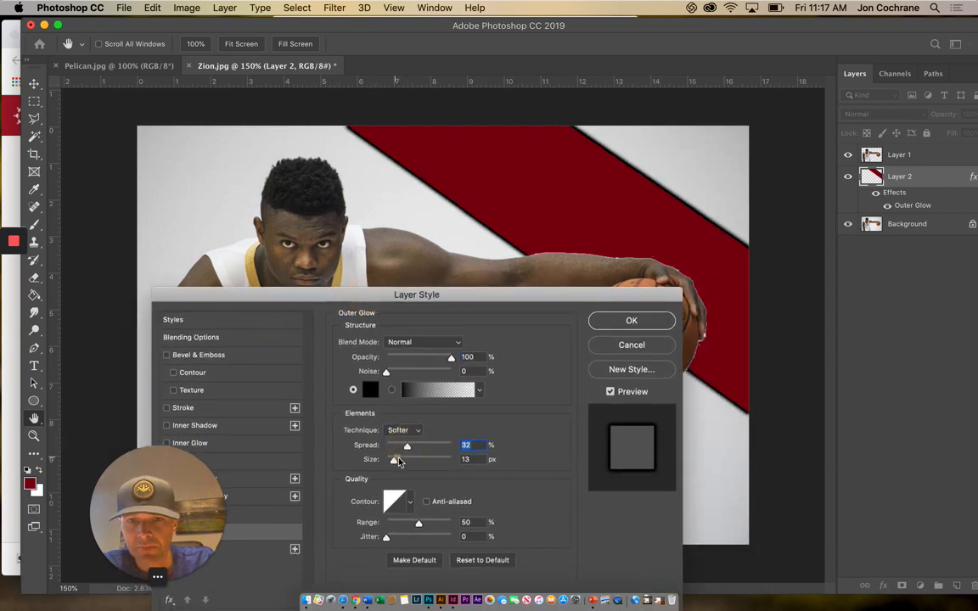
drag(395, 460, 393, 445)
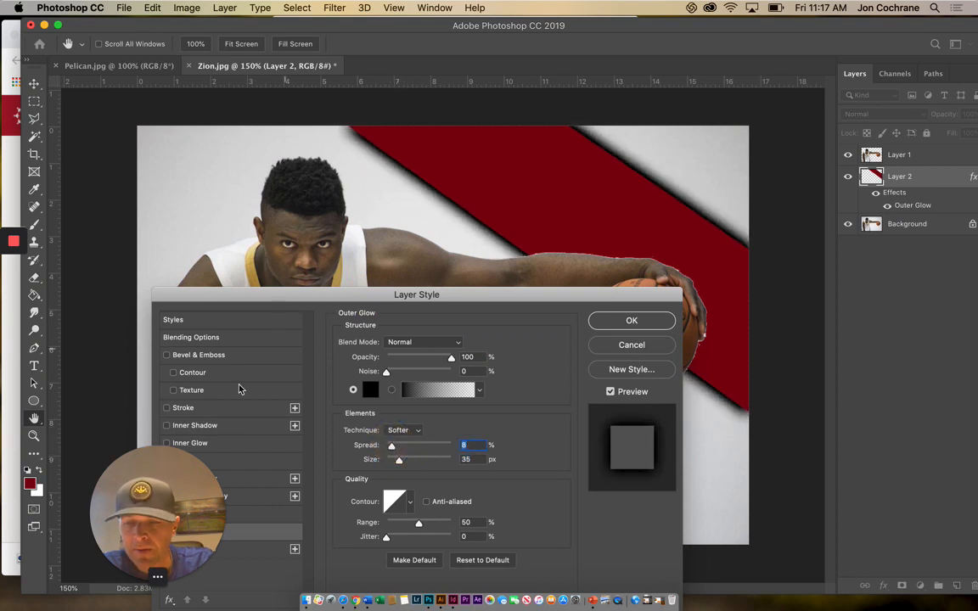
Add a 9 px inside Stroke to the band, coloured with gold sampled from the jersey collar, and apply the layer style
drag(228, 298, 300, 299)
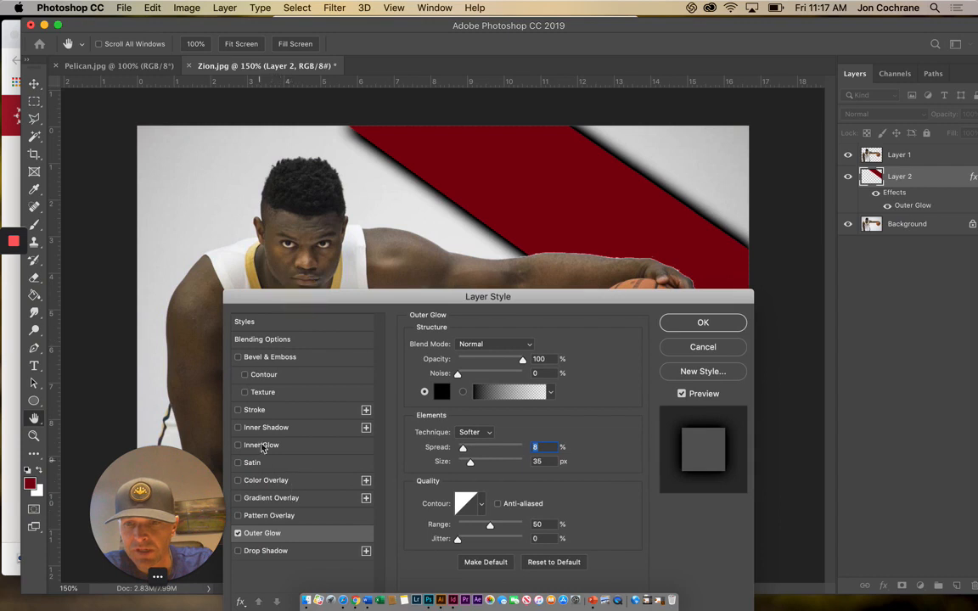
click(255, 414)
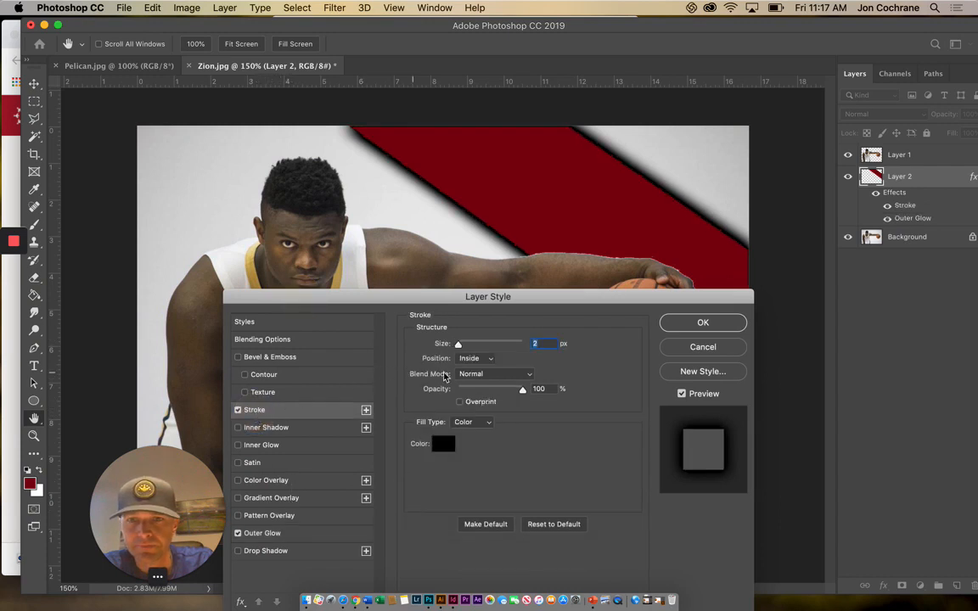
click(470, 365)
click(468, 358)
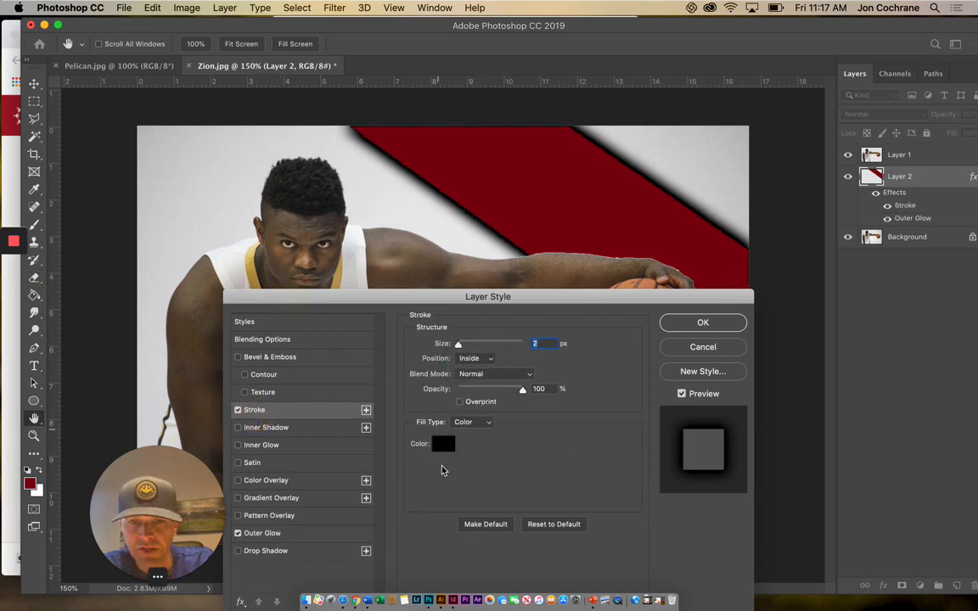
click(442, 448)
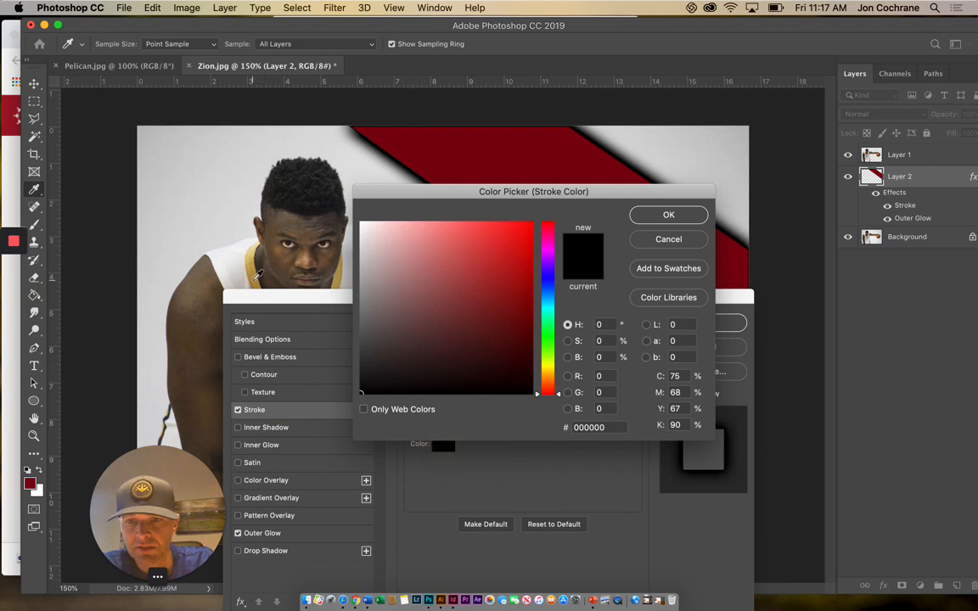
click(255, 279)
click(658, 217)
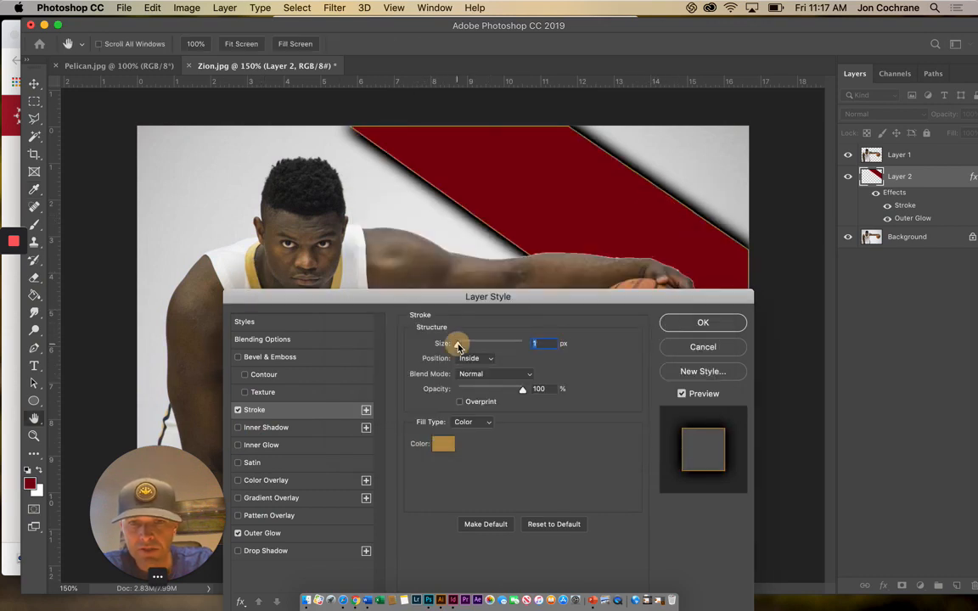
drag(458, 345, 464, 347)
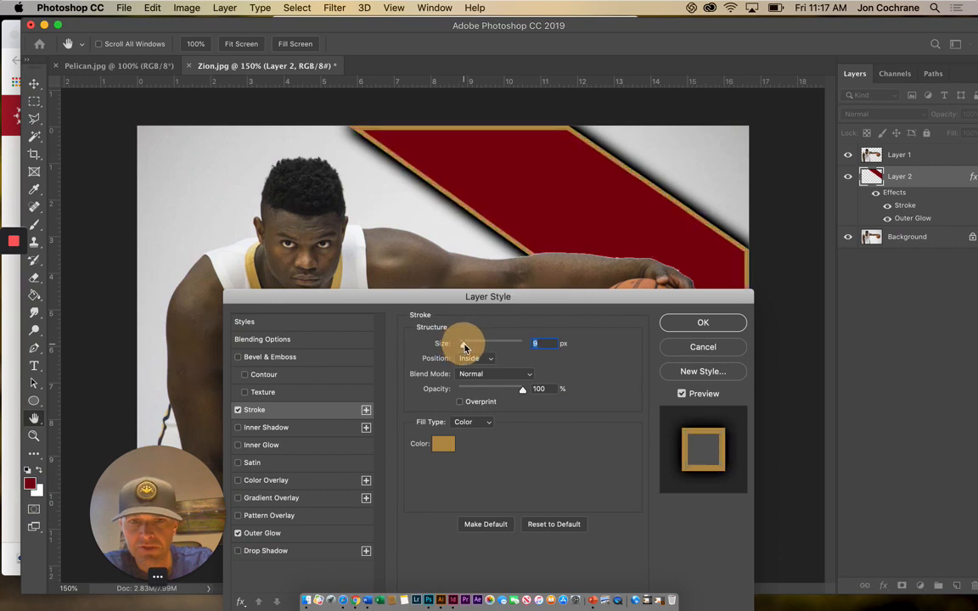
click(698, 323)
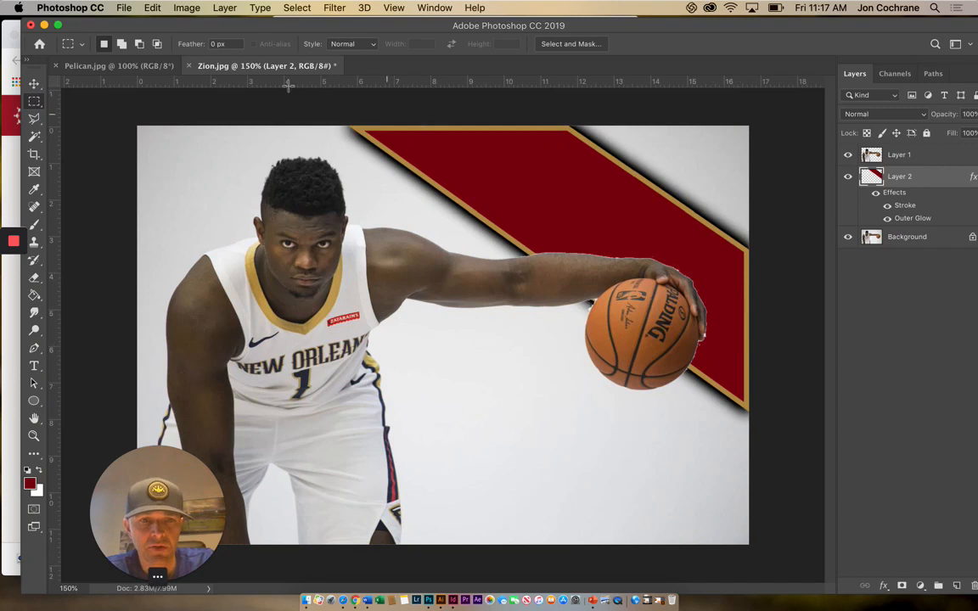
Scale the diagonal band proportionally from its centre to about 117% so its ends extend past the canvas edges
click(34, 84)
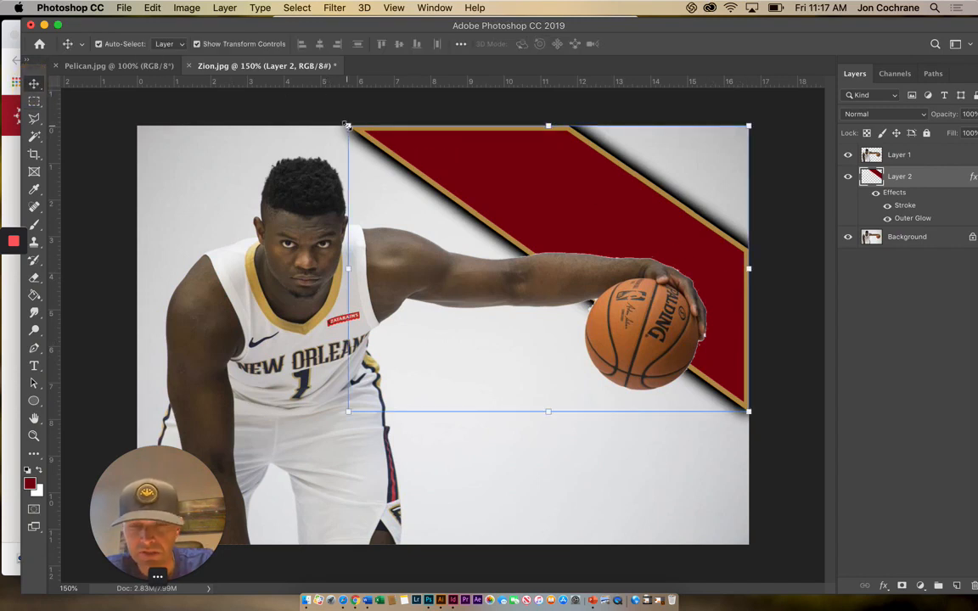
drag(347, 126, 301, 115)
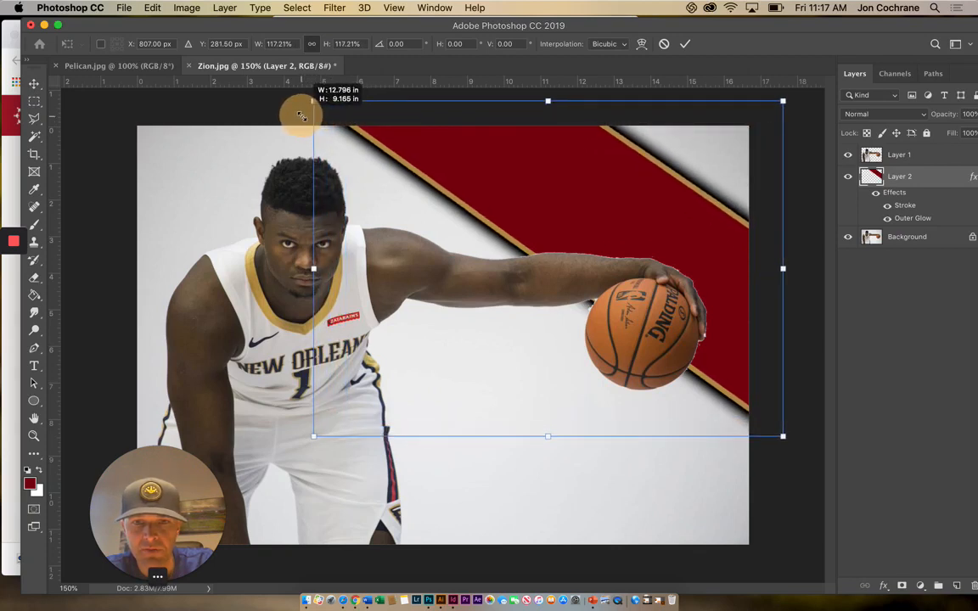
key(Return)
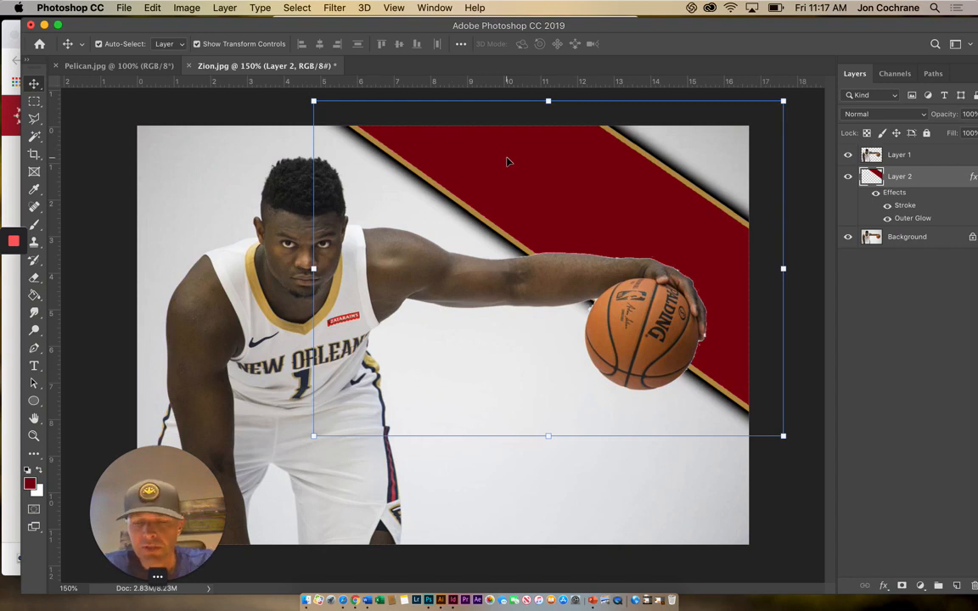
click(34, 103)
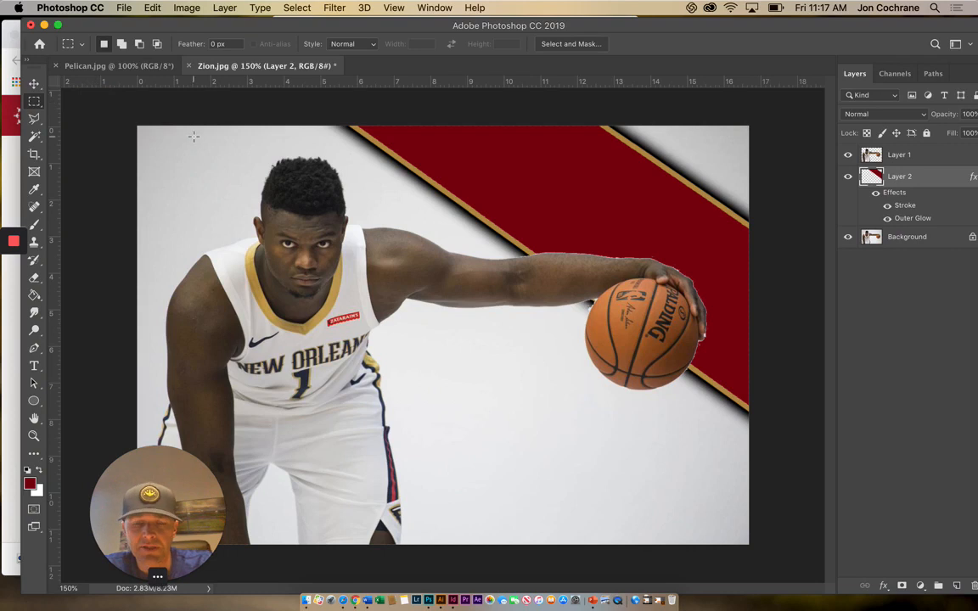
Duplicate the band into the canvas's lower-left corner and stack the copy above the player cutout on Layer 1
click(34, 83)
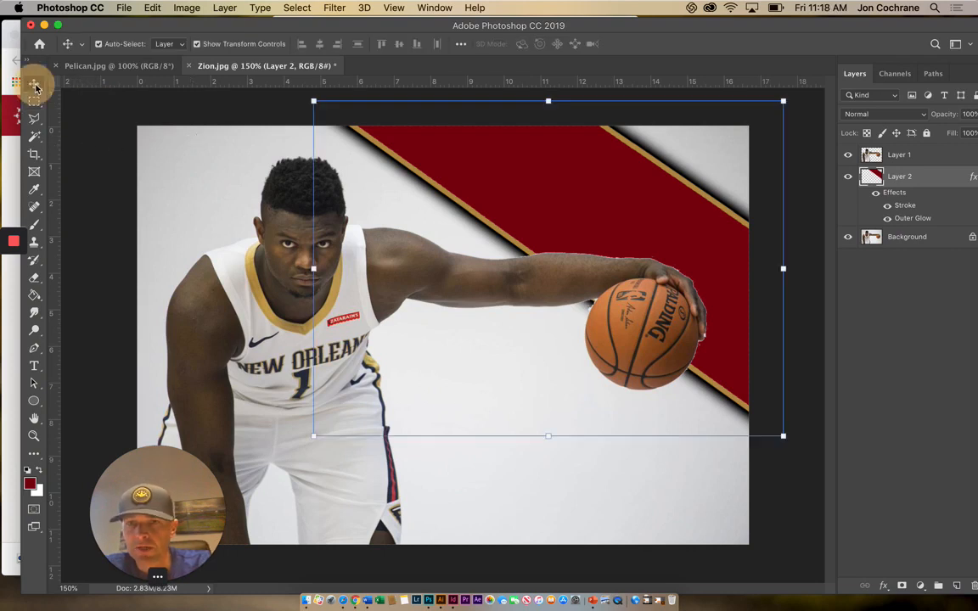
drag(639, 221, 599, 249)
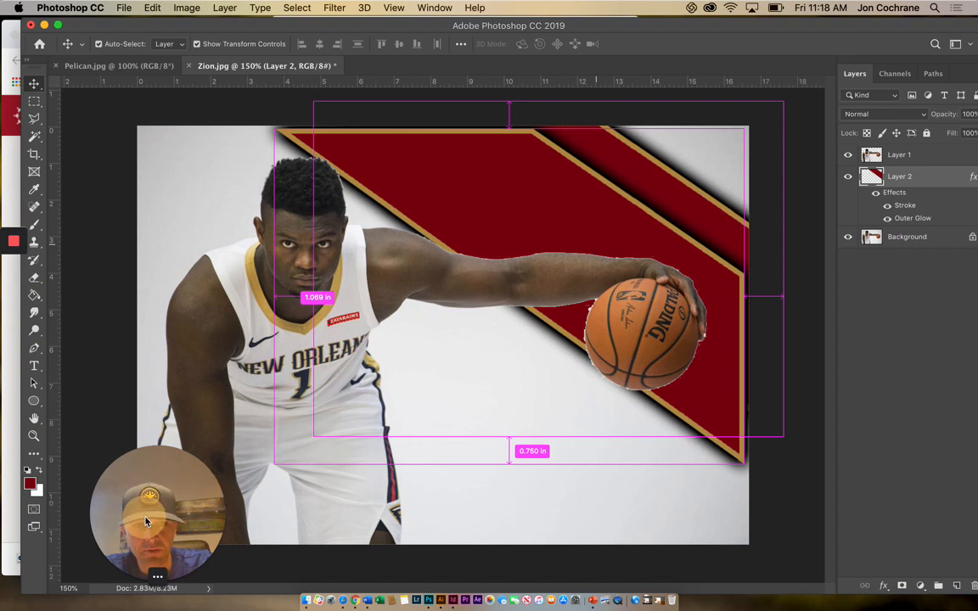
drag(168, 438, 225, 475)
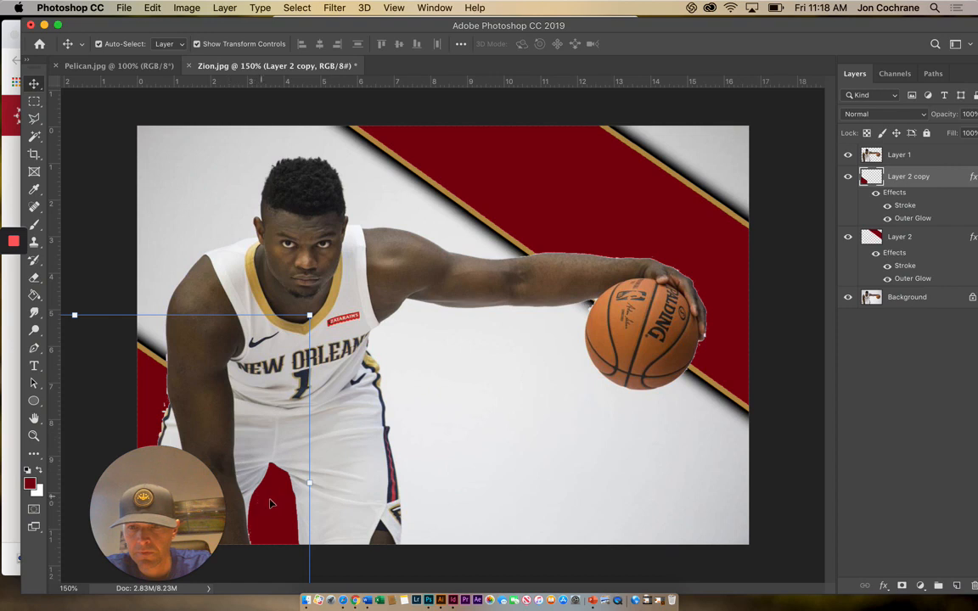
mouse_move(270, 504)
mouse_down()
mouse_move(356, 560)
mouse_move(297, 555)
mouse_move(281, 565)
mouse_up()
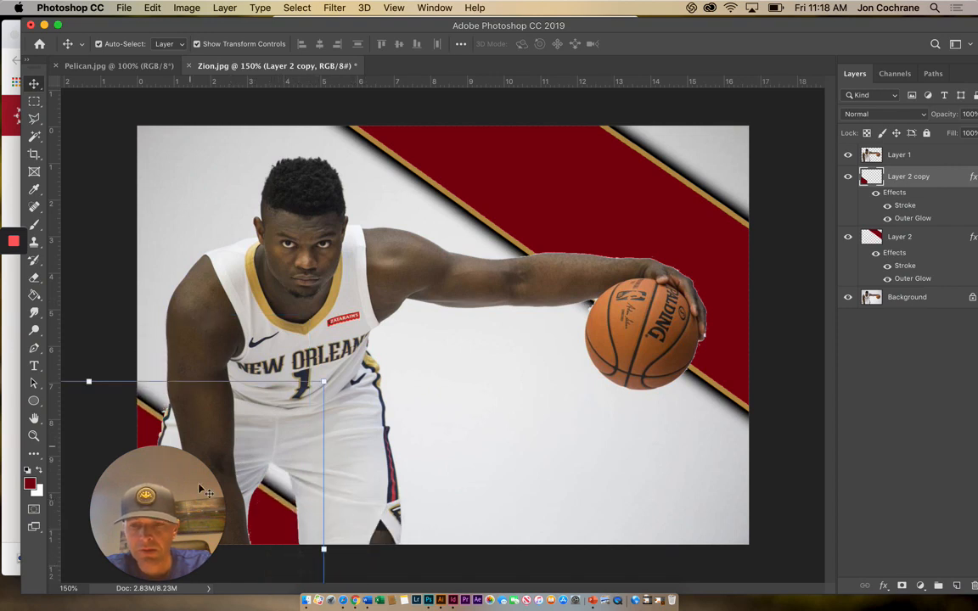
drag(913, 176, 912, 140)
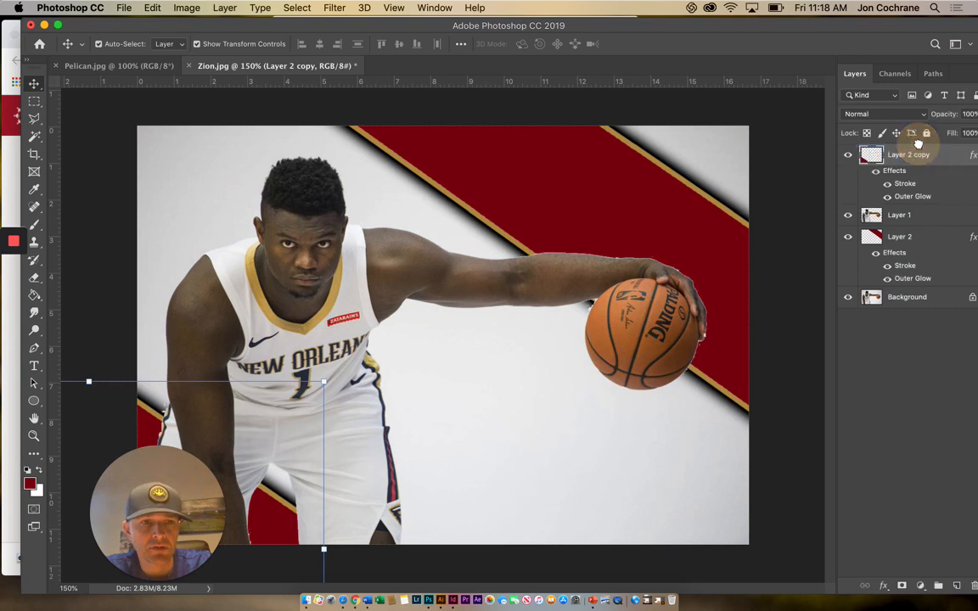
drag(263, 513, 283, 540)
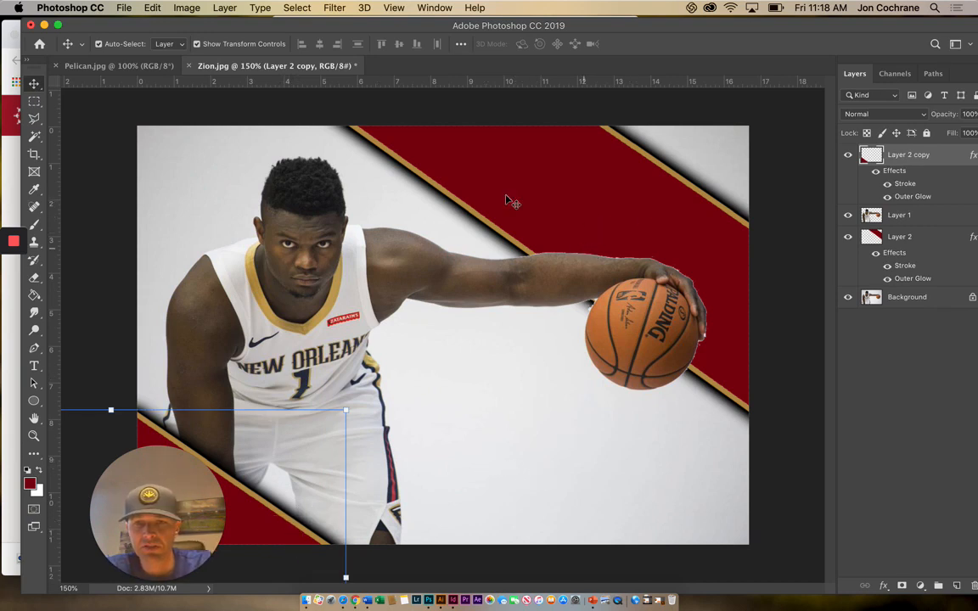
drag(124, 501, 862, 470)
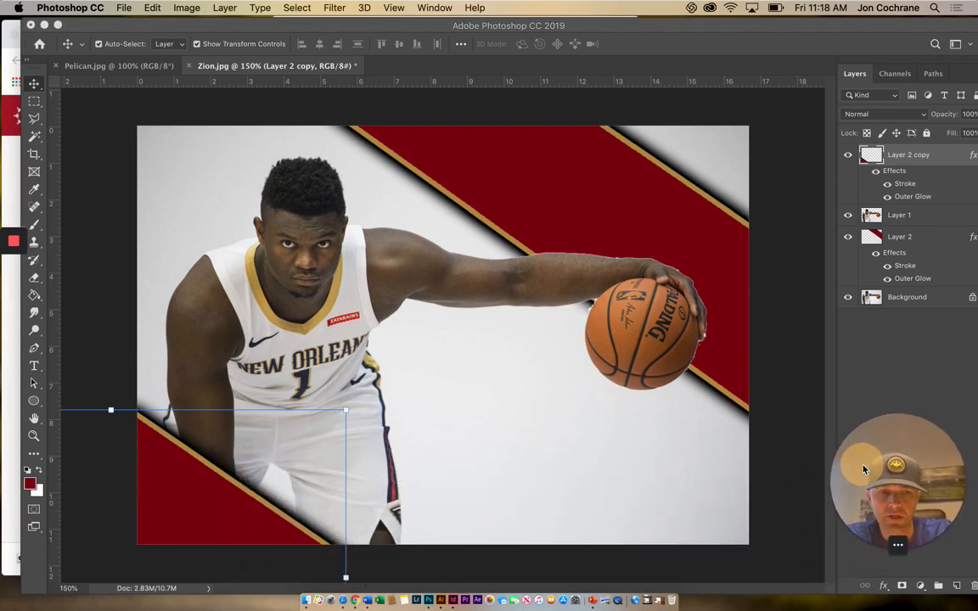
click(93, 155)
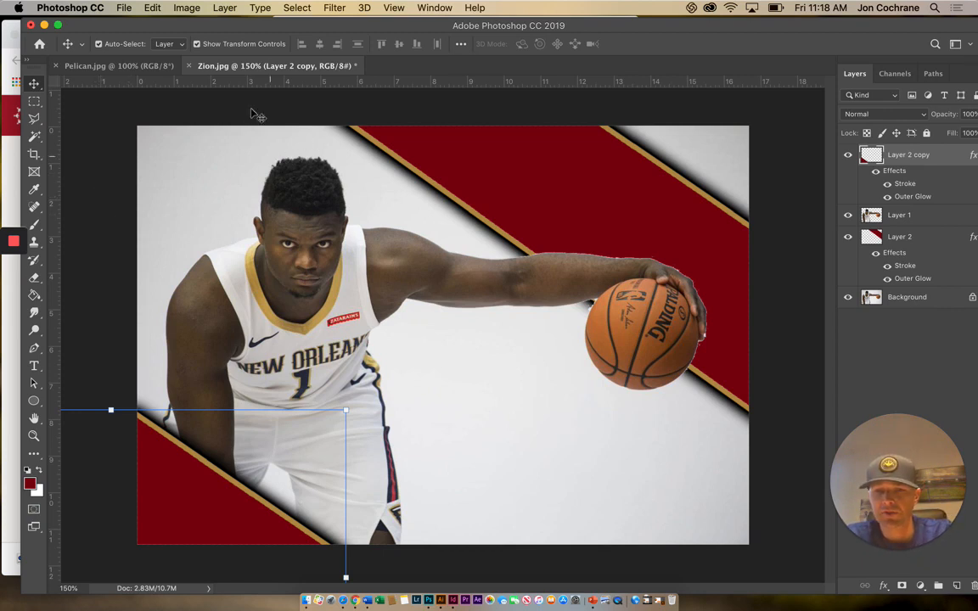
Place the NO_Pelicans.png logo from the Desktop as an embedded image above the other layers
click(128, 8)
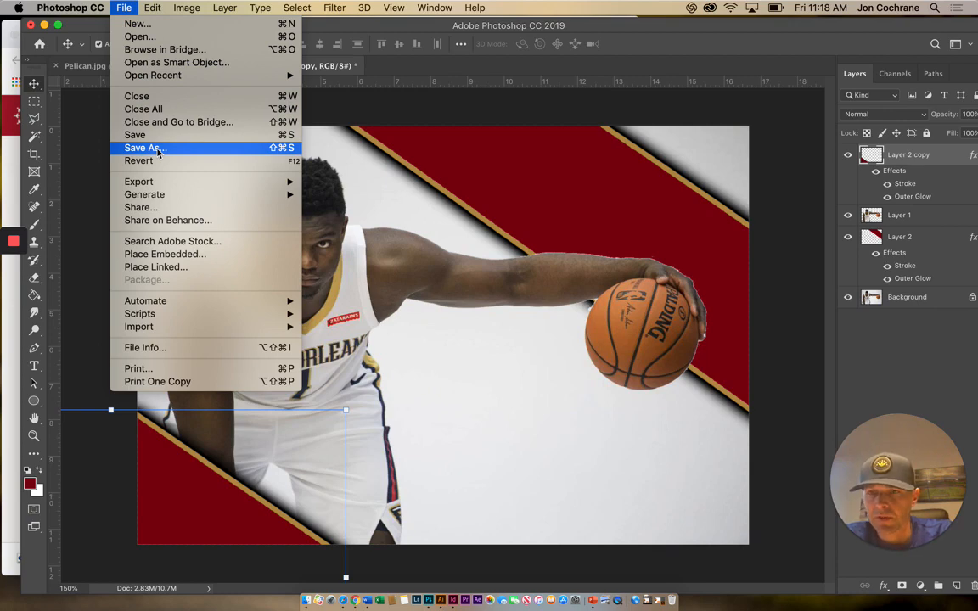
click(160, 255)
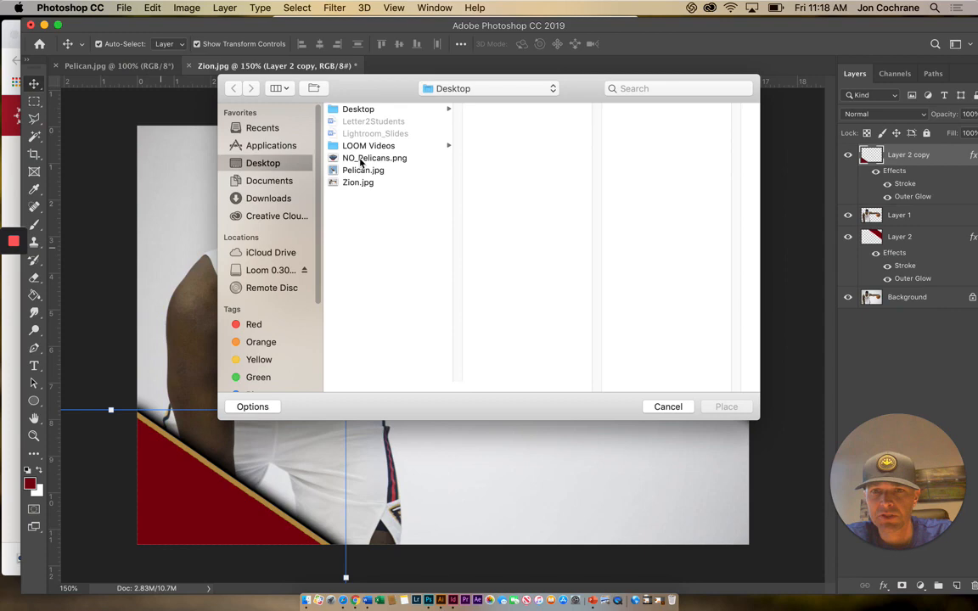
click(360, 159)
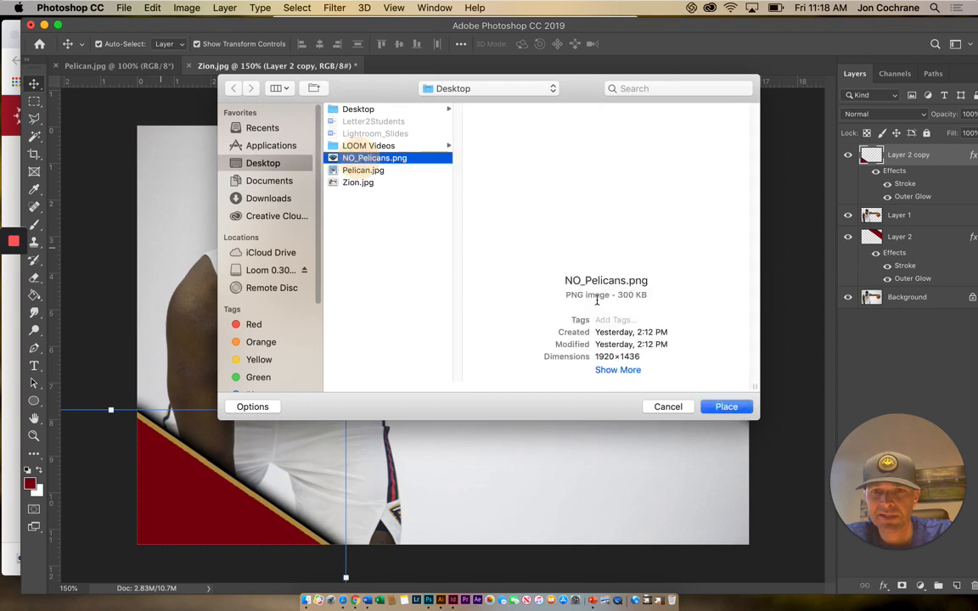
click(726, 408)
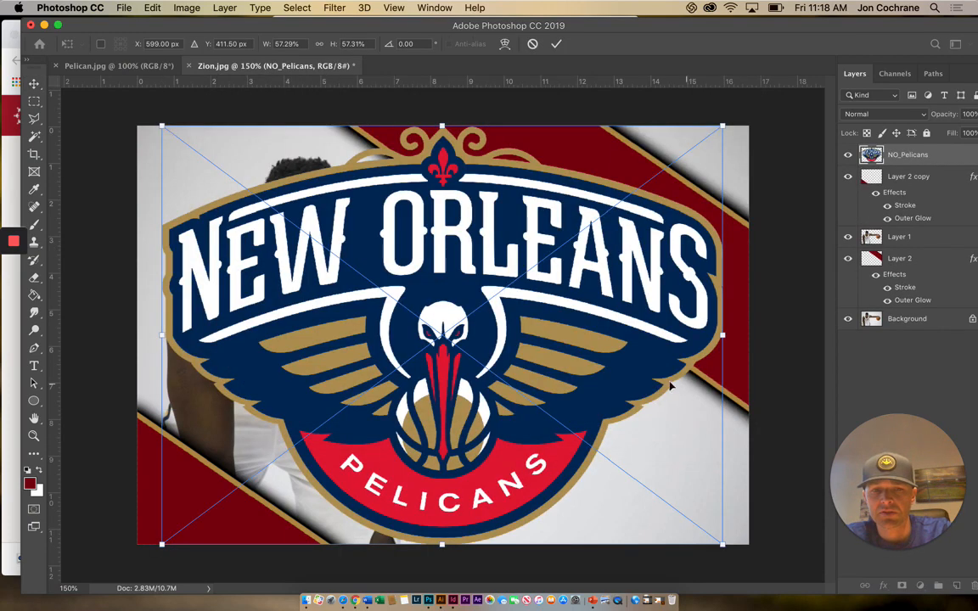
Scale the Pelicans logo to about 26% and position it over the wide dark red band in the canvas's upper-right area
drag(161, 125, 639, 413)
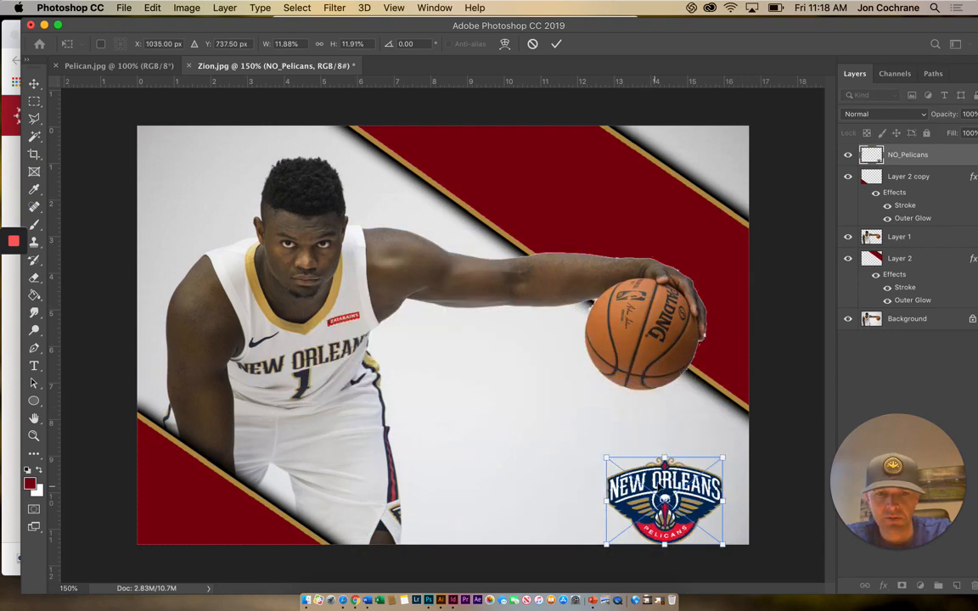
drag(658, 492, 554, 183)
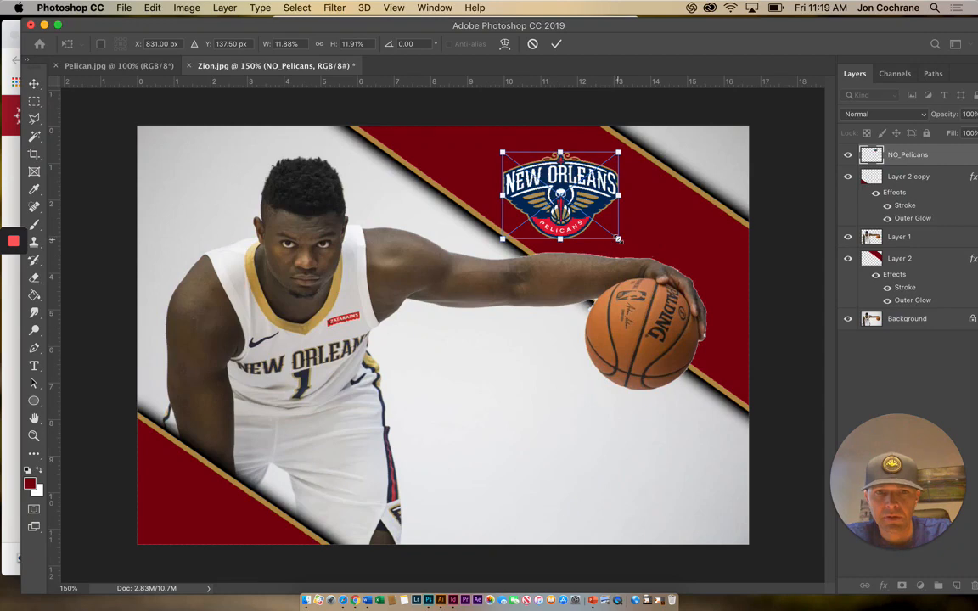
drag(618, 240, 751, 343)
drag(628, 217, 570, 183)
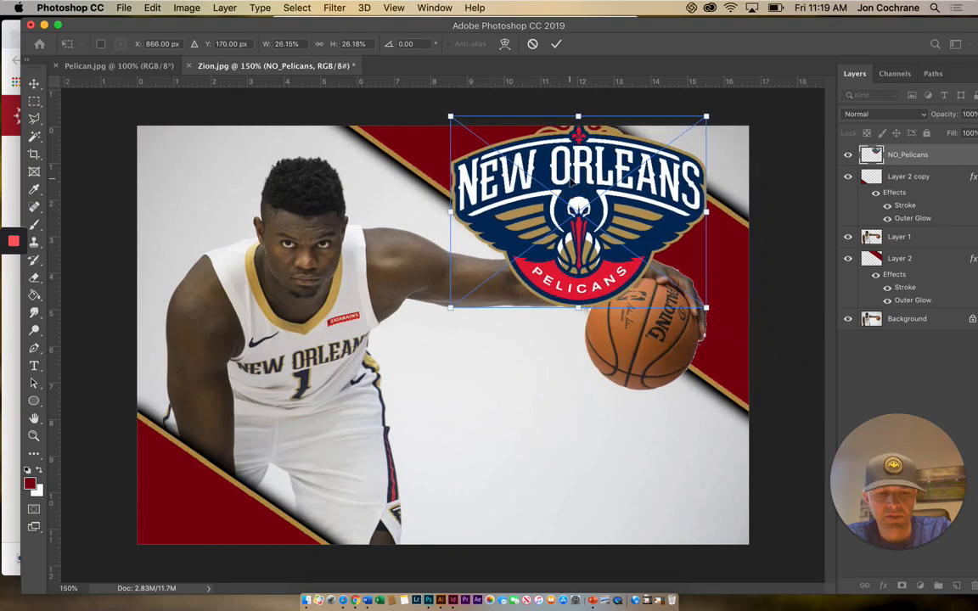
key(Return)
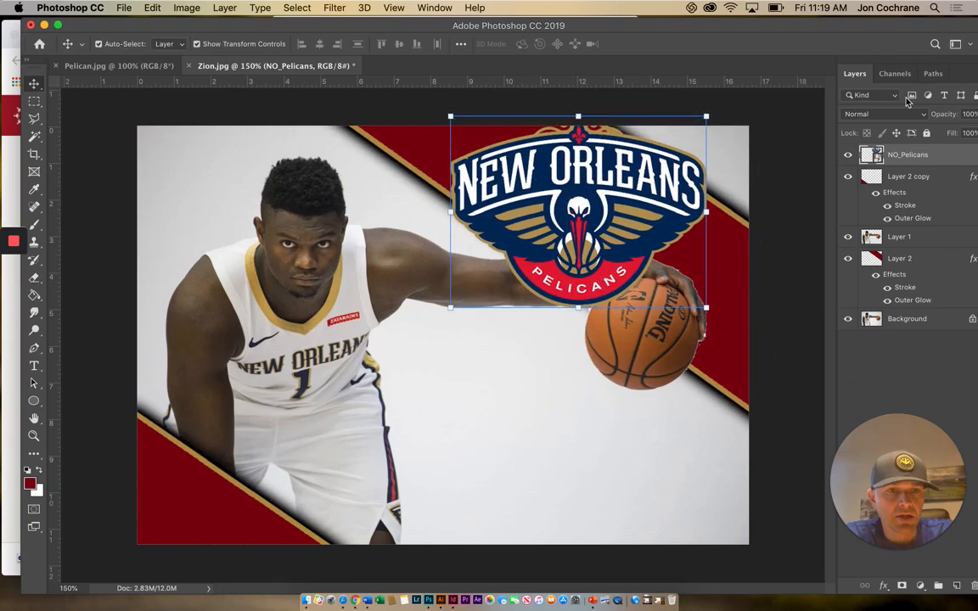
Move the NO_Pelicans layer directly above Layer 2, beneath the player cutout, and clip it to the Layer 2 band
drag(908, 155, 909, 251)
right_click(909, 243)
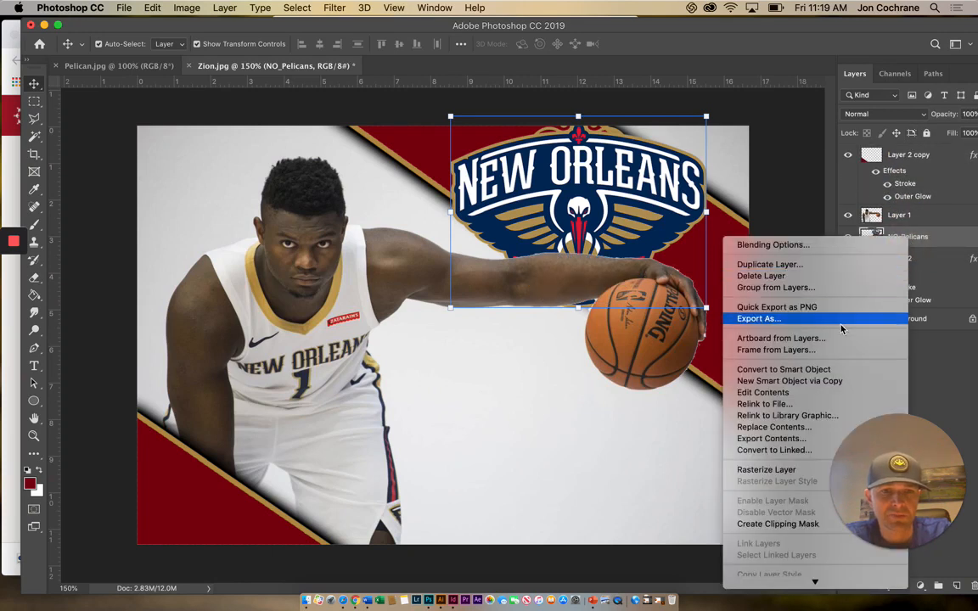
click(797, 526)
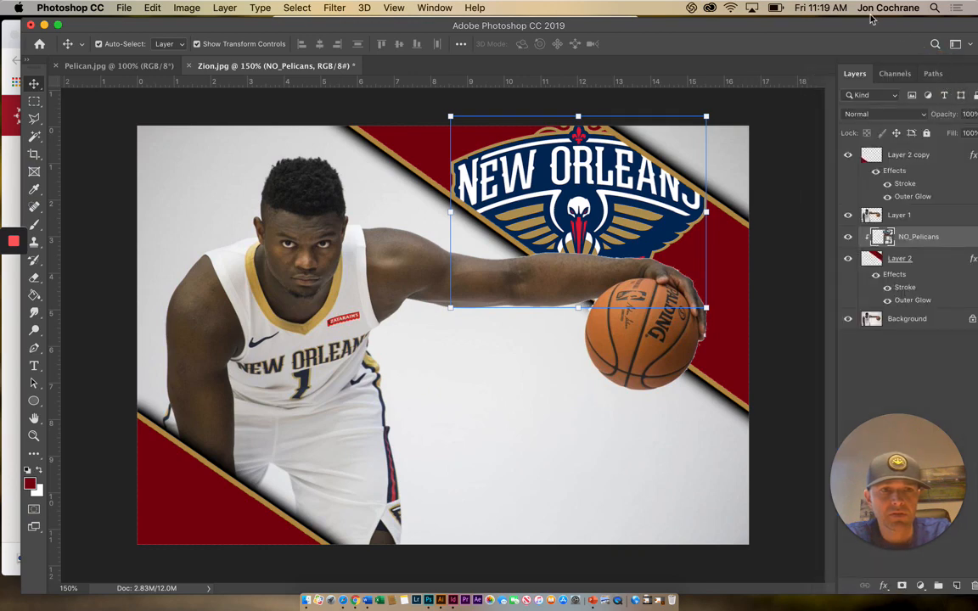
drag(870, 18, 852, 21)
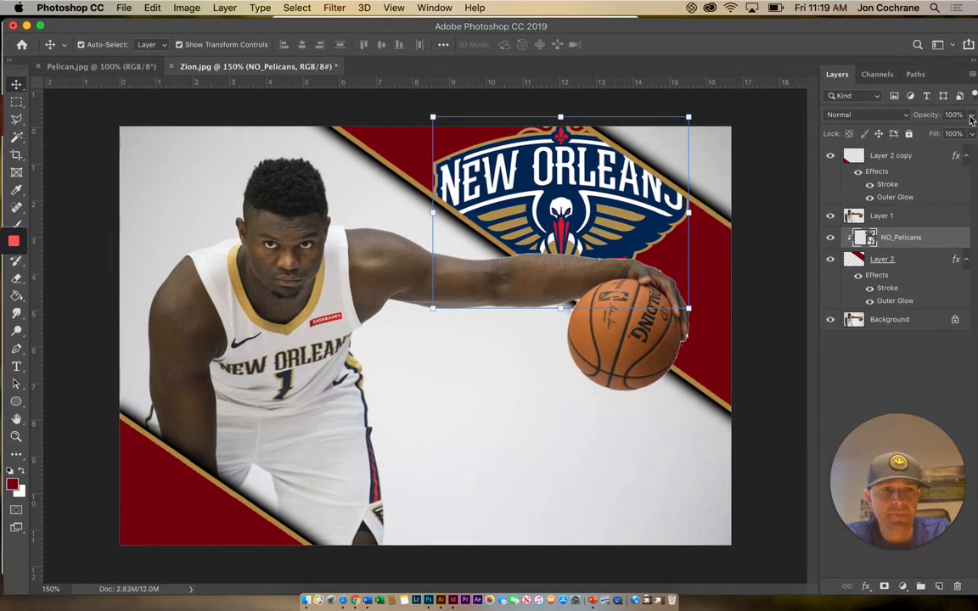
mouse_move(972, 114)
mouse_down()
mouse_move(939, 133)
mouse_move(969, 132)
mouse_up()
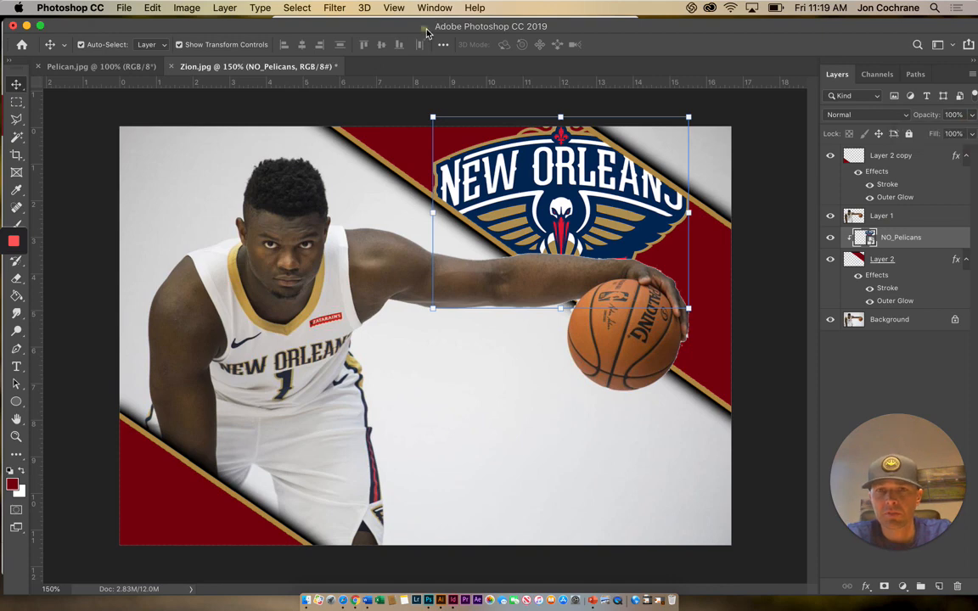
drag(382, 32, 398, 31)
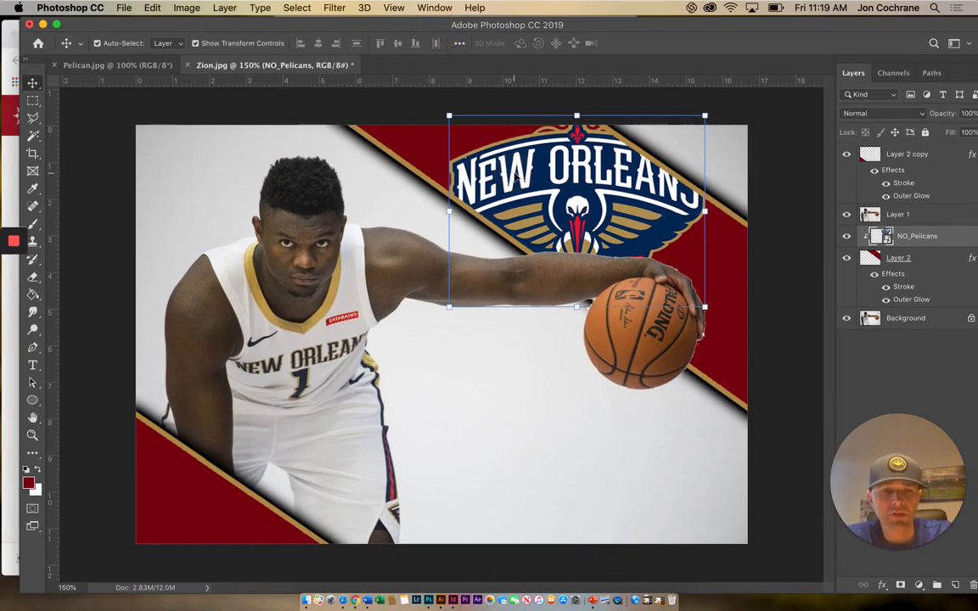
With Layer 2 active, outline a narrow diagonal strip parallel to the wide band's lower edge using the Polygonal Lasso
click(932, 260)
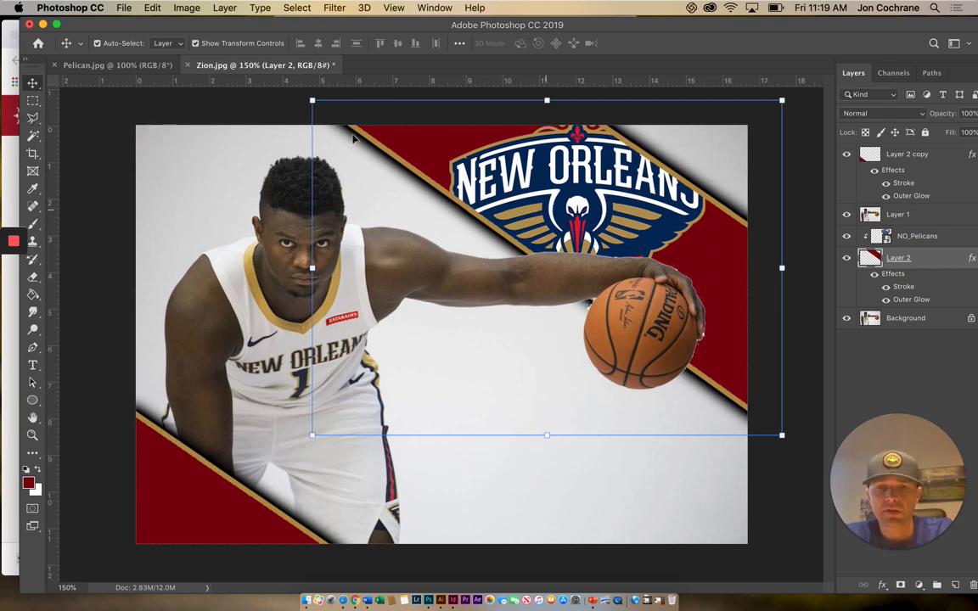
click(33, 119)
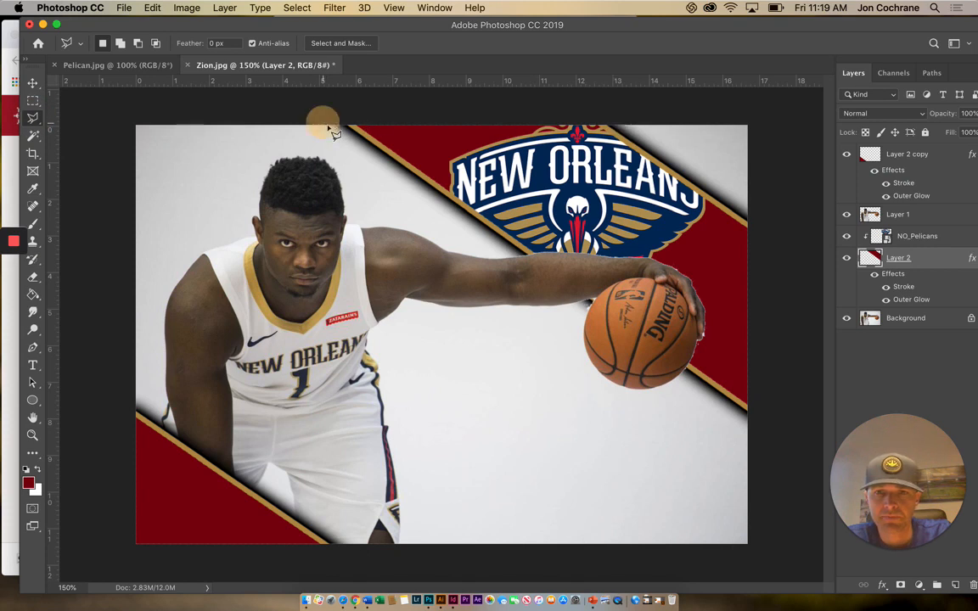
click(762, 438)
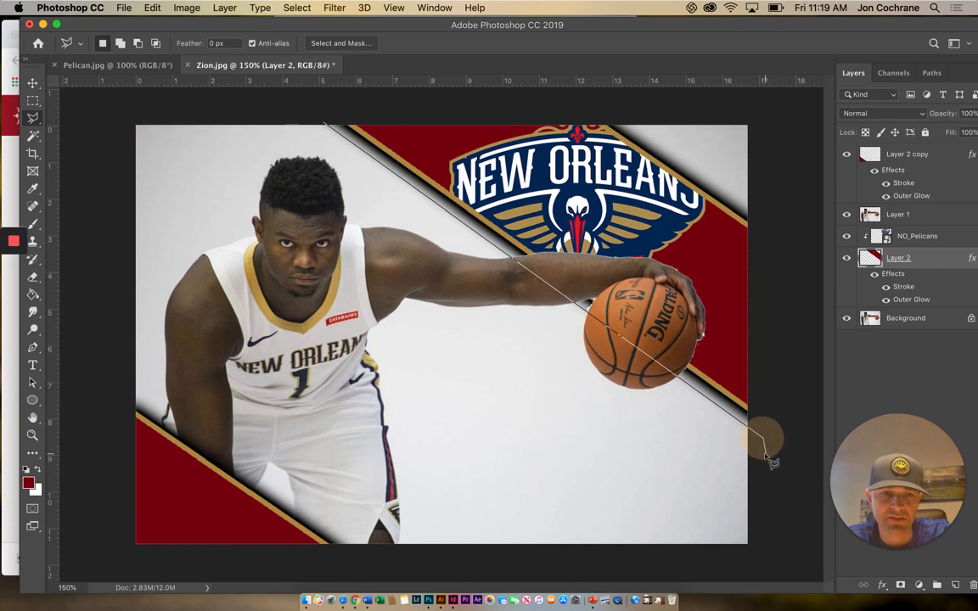
click(764, 453)
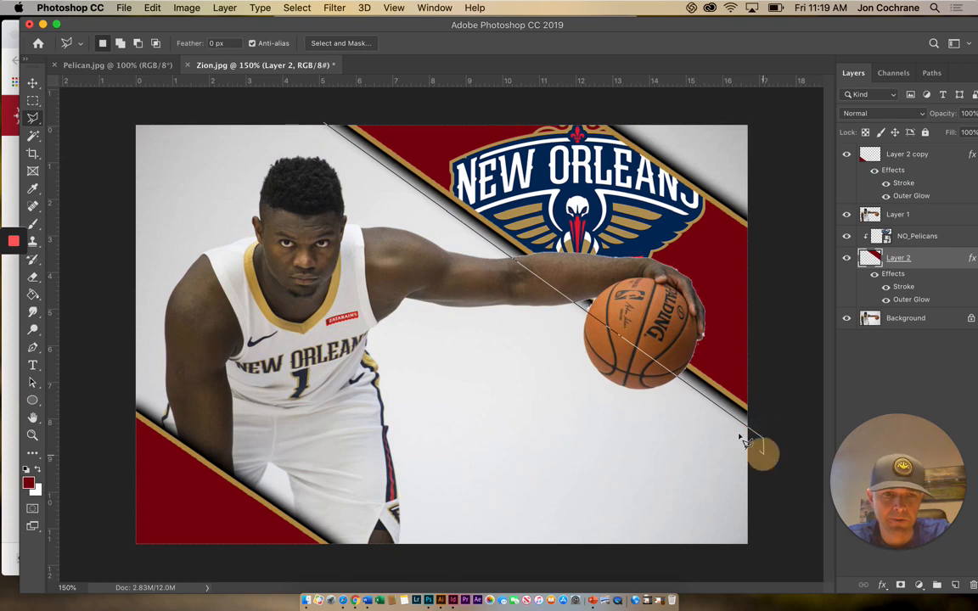
click(292, 114)
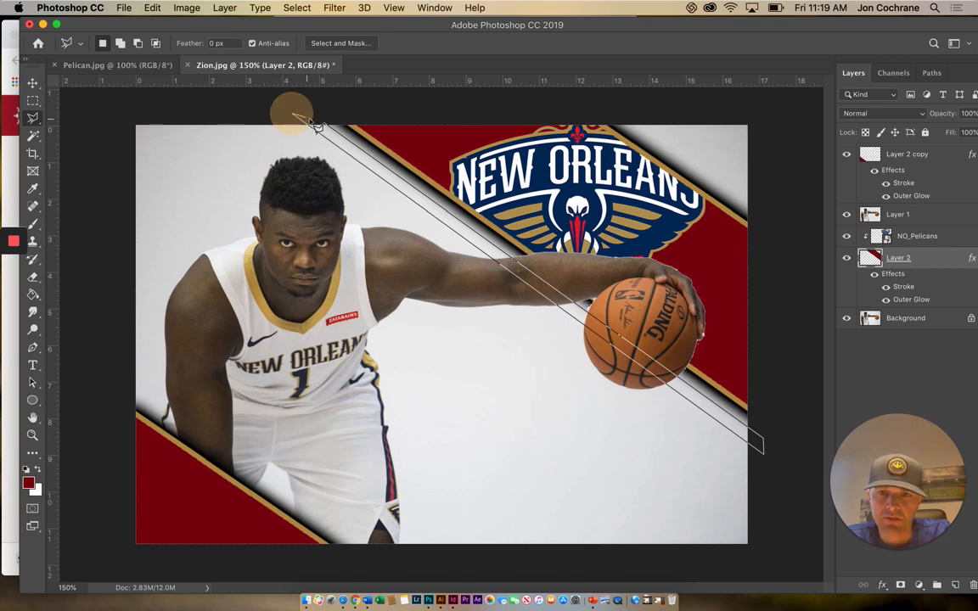
click(323, 121)
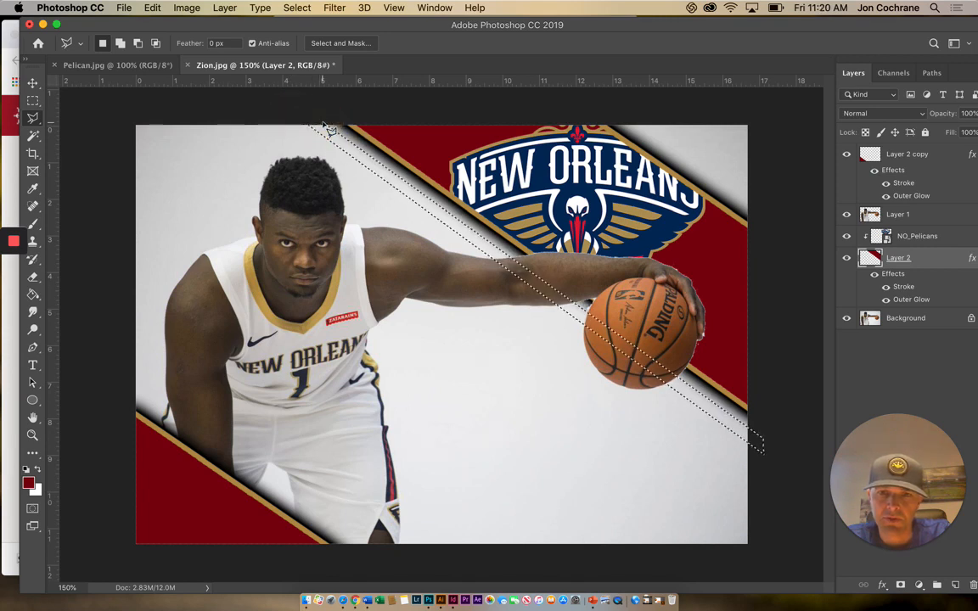
Try filling the strip selection with dark red directly on Layer 2, and undo the fill
click(33, 294)
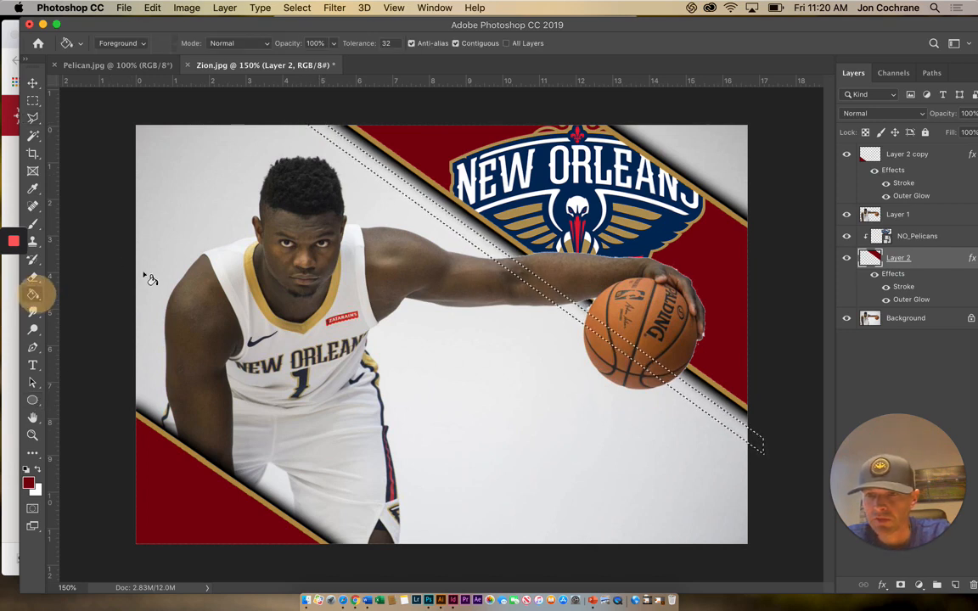
click(422, 205)
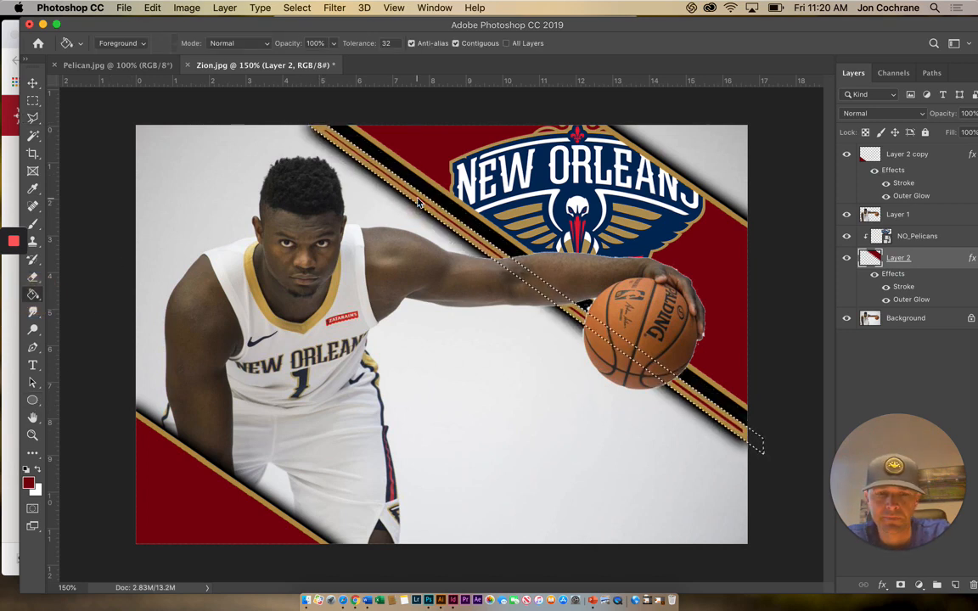
key(super+z)
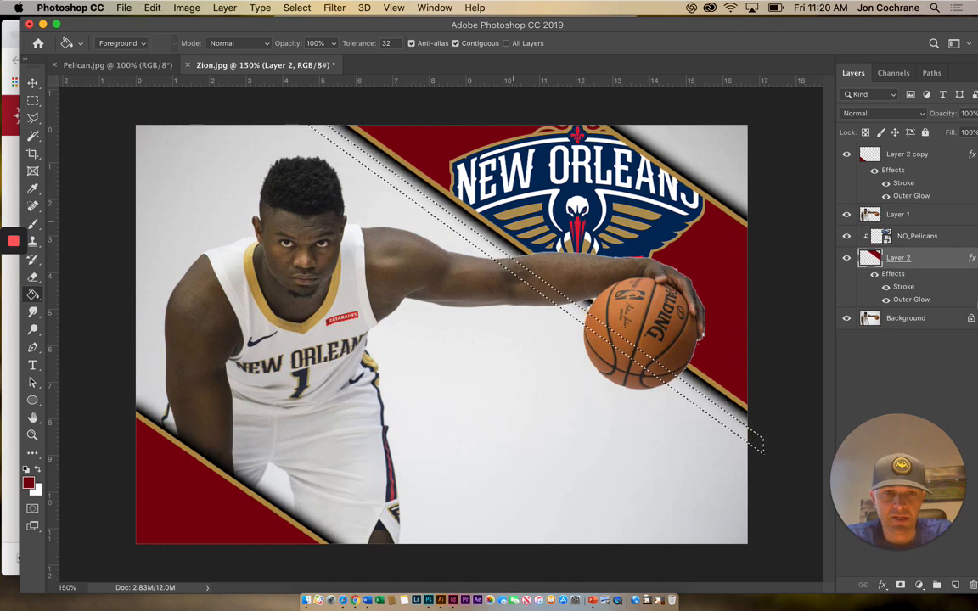
Add a new layer above Layer 1, fill the strip selection on it with dark red, and deselect
click(954, 585)
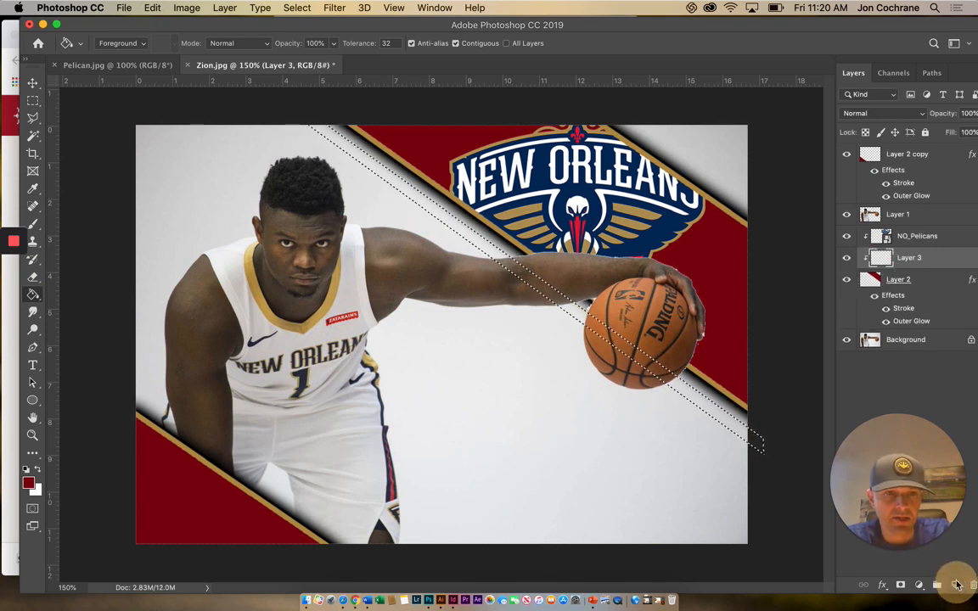
click(912, 250)
drag(912, 250, 874, 214)
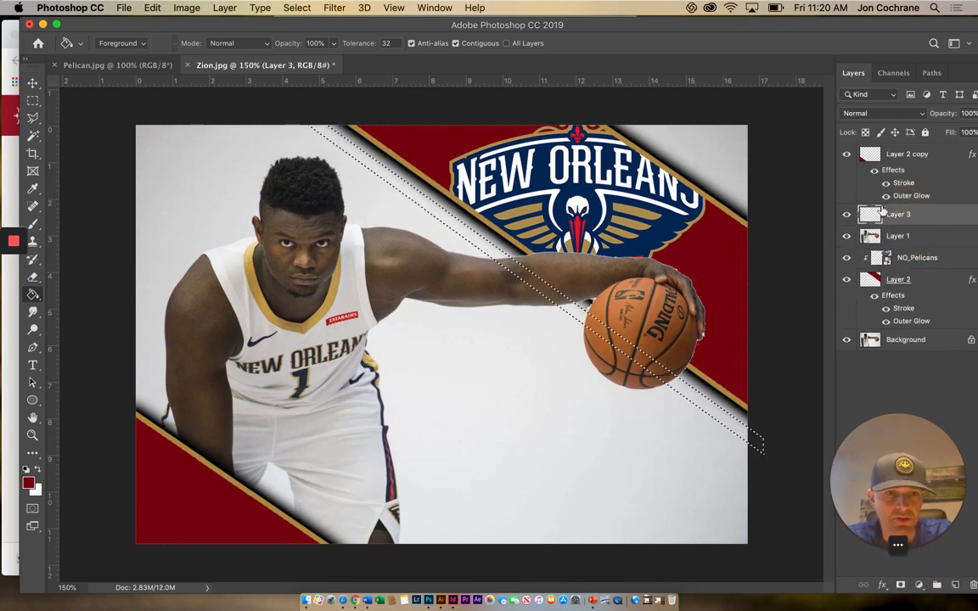
click(524, 281)
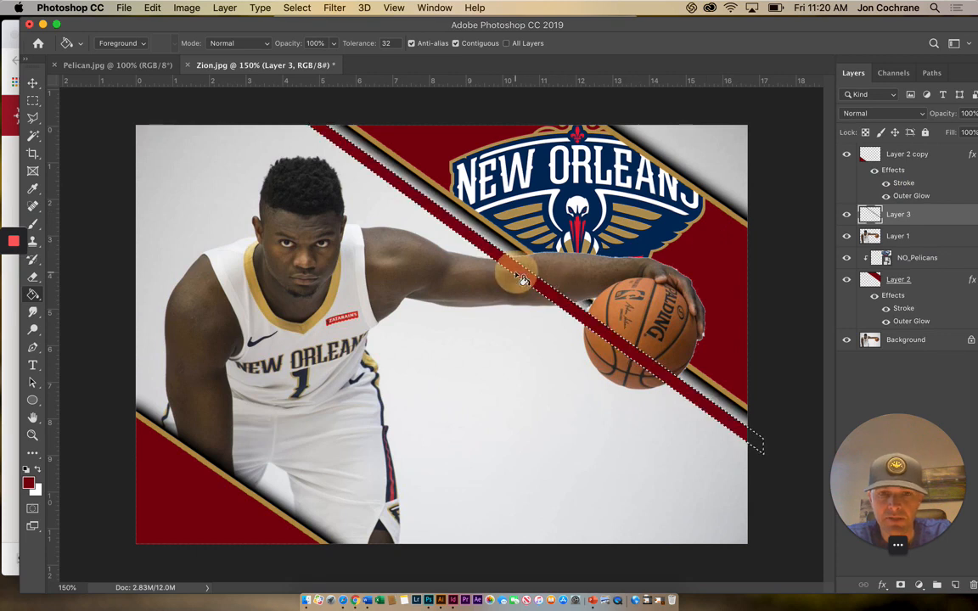
click(32, 101)
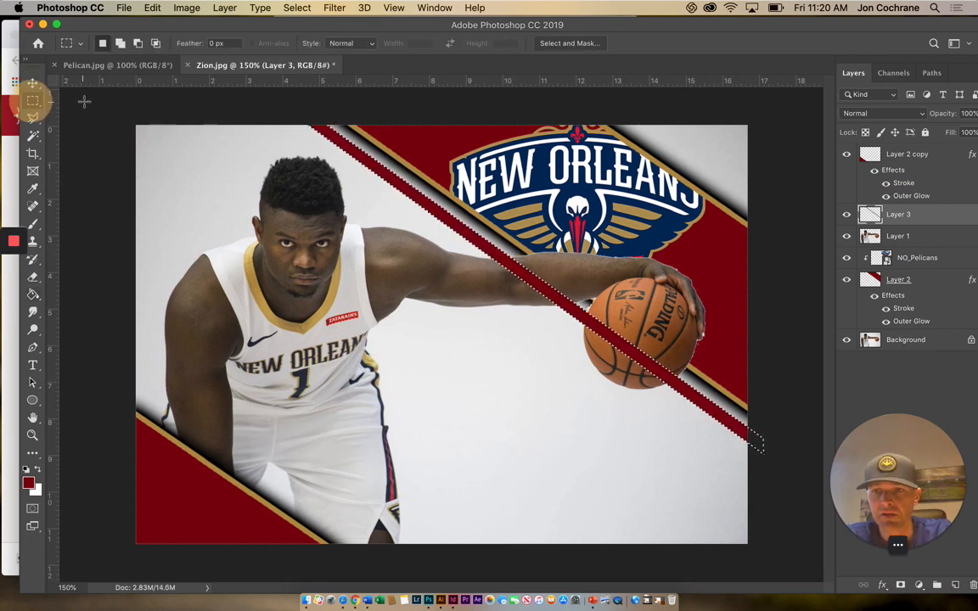
click(77, 92)
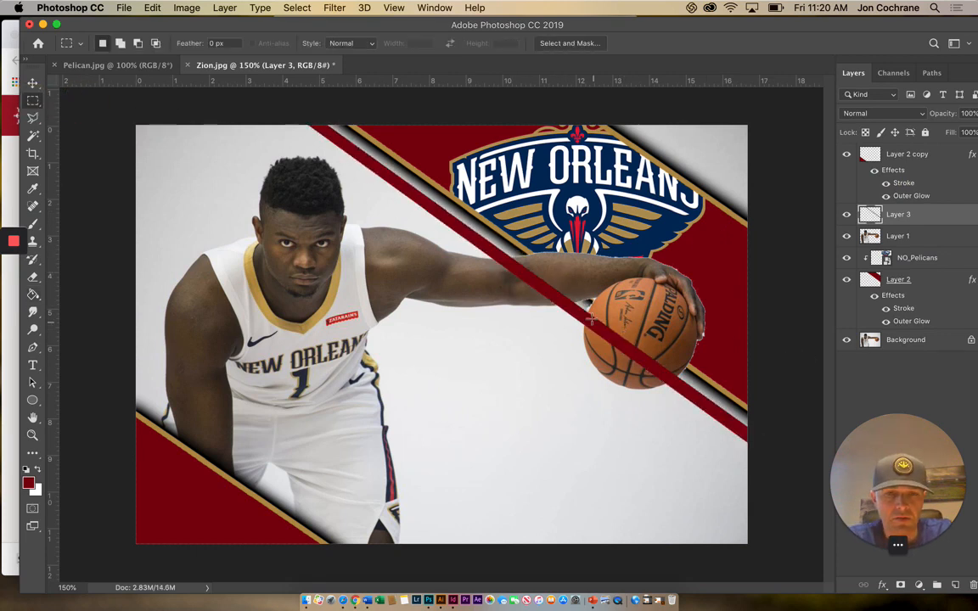
Move the stripe's Layer 3 beneath Layer 2 and copy Layer 2's effects onto it, with the Stroke hidden and Outer Glow kept
drag(905, 219, 914, 321)
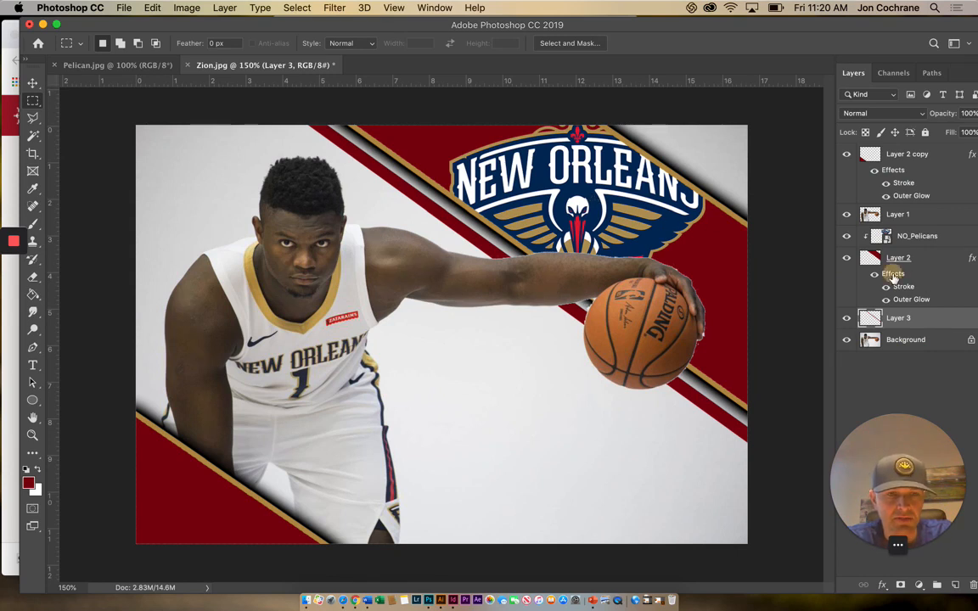
drag(893, 277, 898, 324)
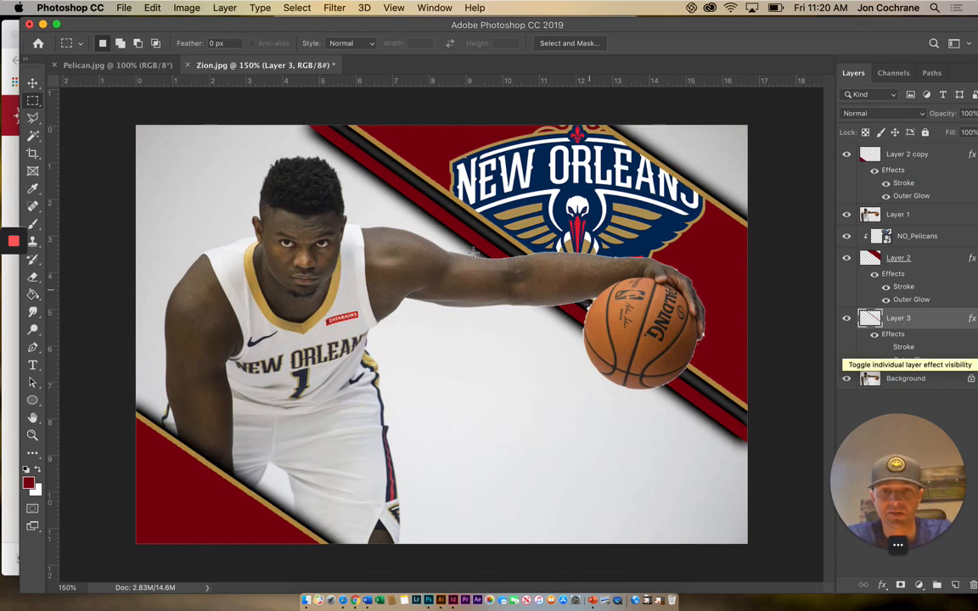
Duplicate the thin stripe and place the copy parallel along the wide band's upper edge in the canvas's upper-right corner
click(33, 85)
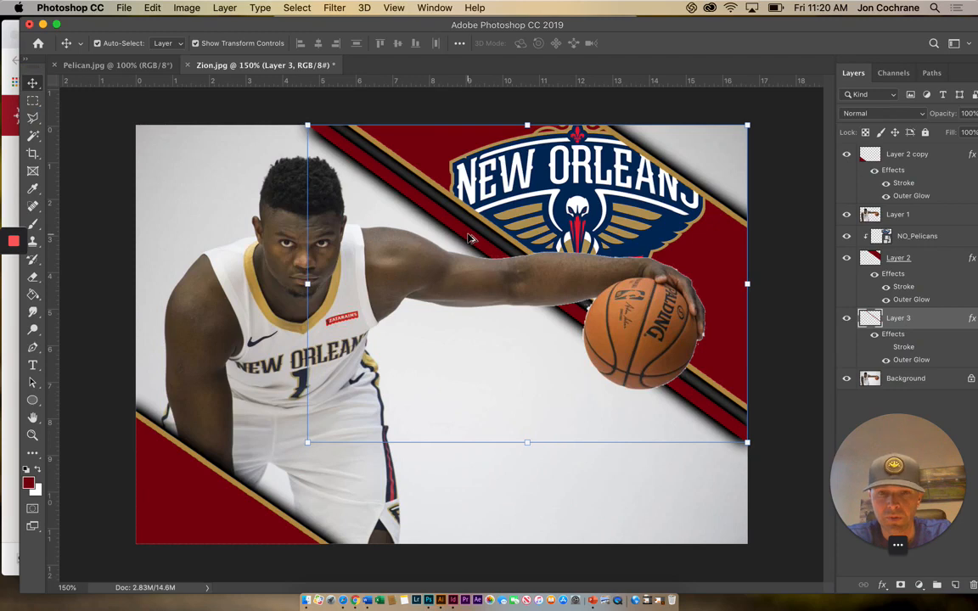
drag(469, 239, 672, 152)
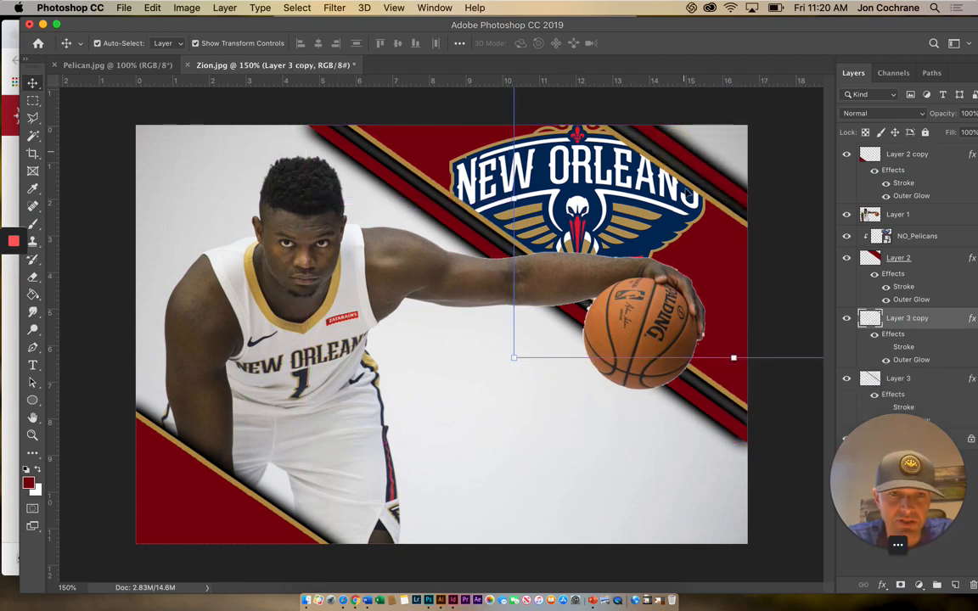
drag(503, 358, 502, 363)
key(Return)
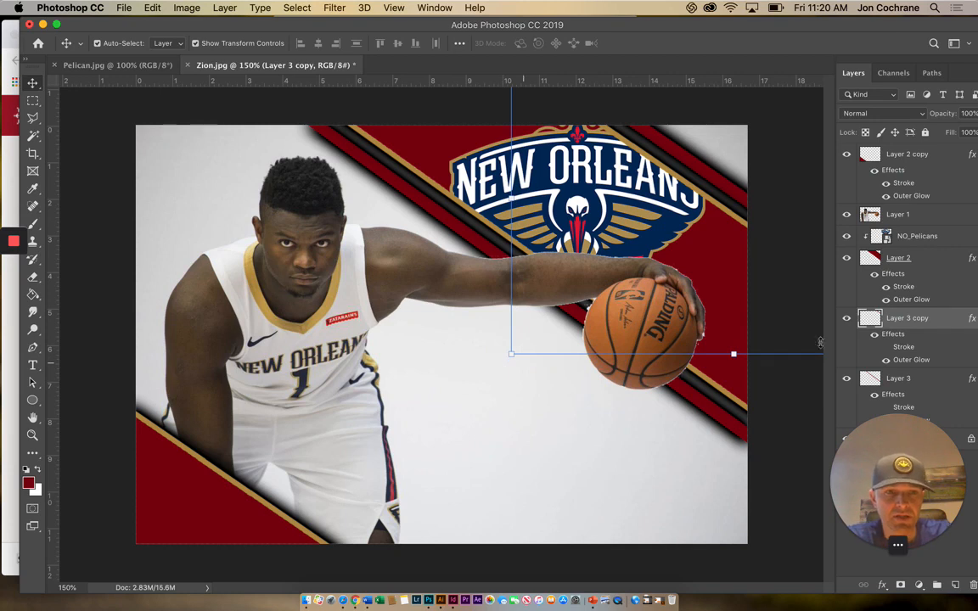
Move Layer 3 and Layer 3 copy together to just above NO_Pelicans and beneath Layer 1, and deselect the layers
click(913, 381)
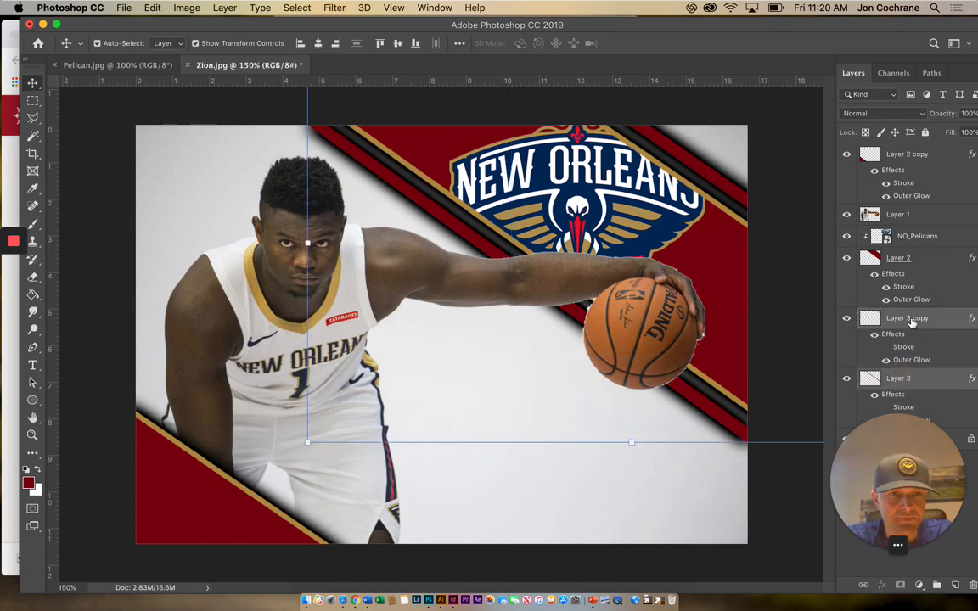
drag(910, 321, 913, 230)
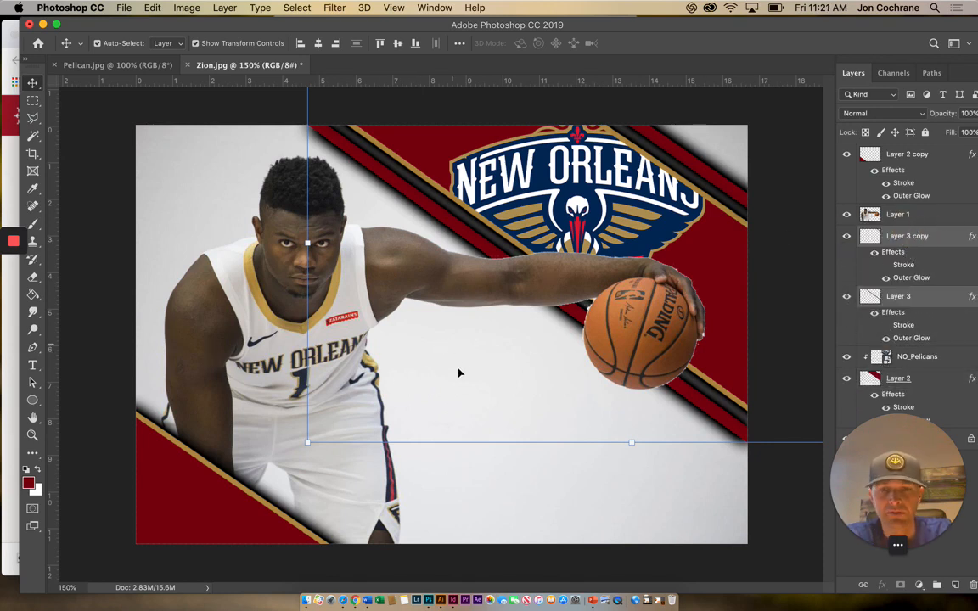
click(106, 148)
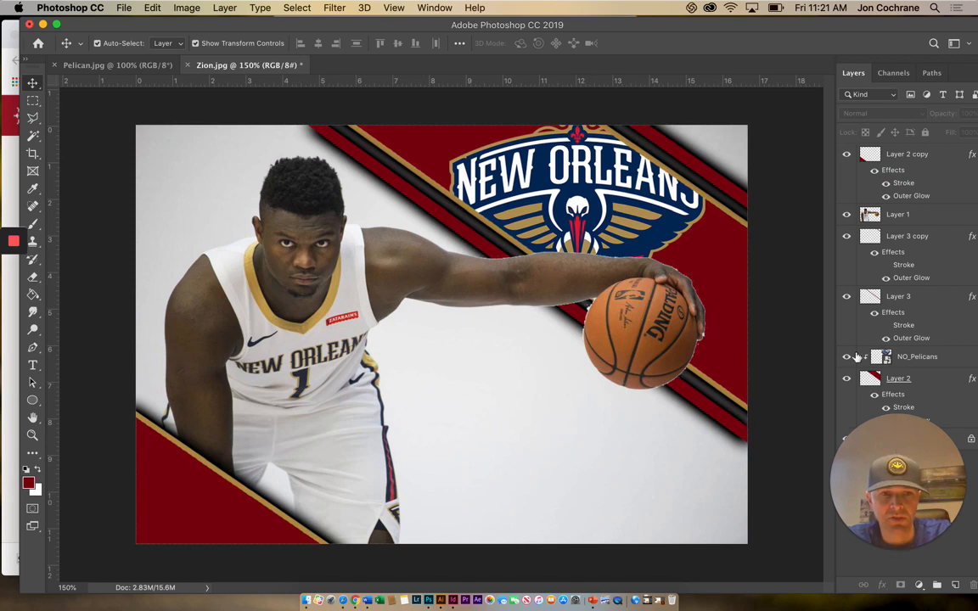
Toggle the visibility of Layer 2, Layer 3, Layer 3 copy and Layer 2 copy to examine each layer's contribution, leaving all visible
click(846, 380)
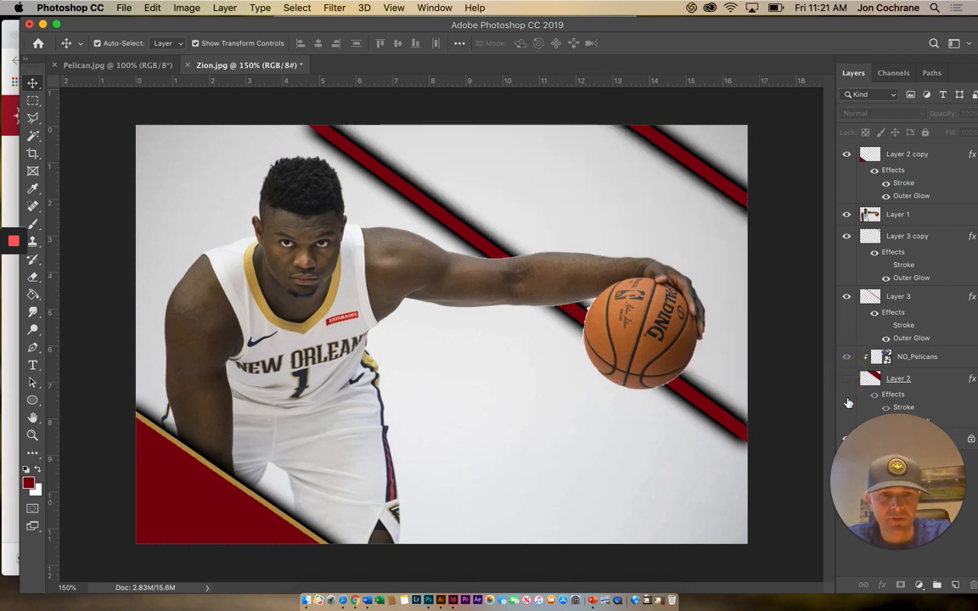
drag(881, 463, 718, 489)
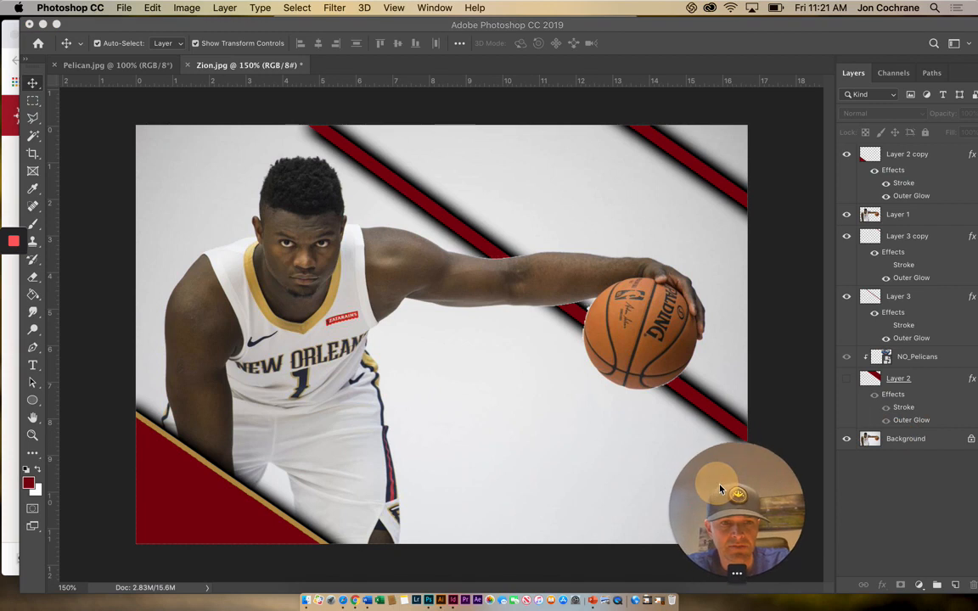
click(848, 358)
click(846, 379)
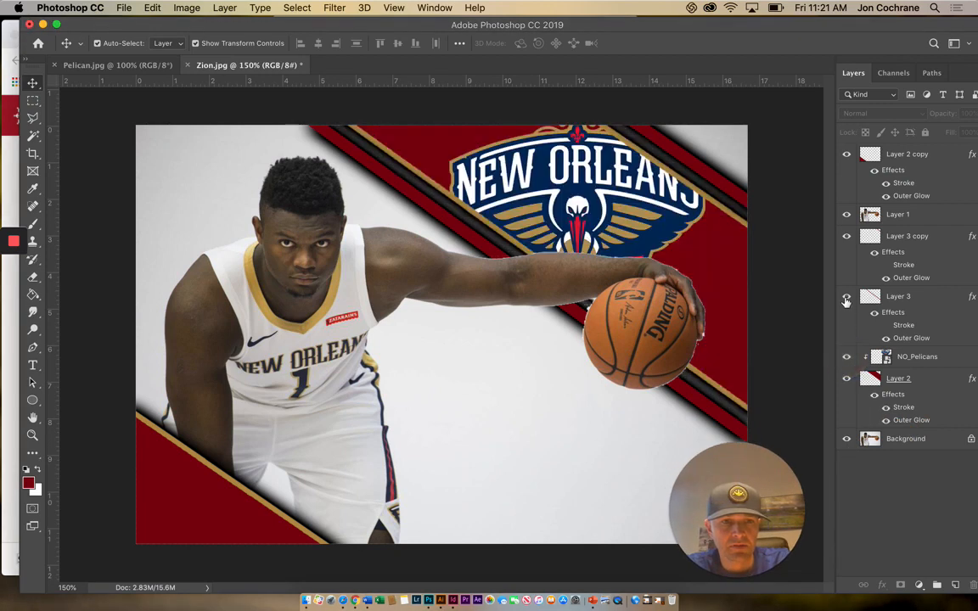
click(846, 296)
click(847, 154)
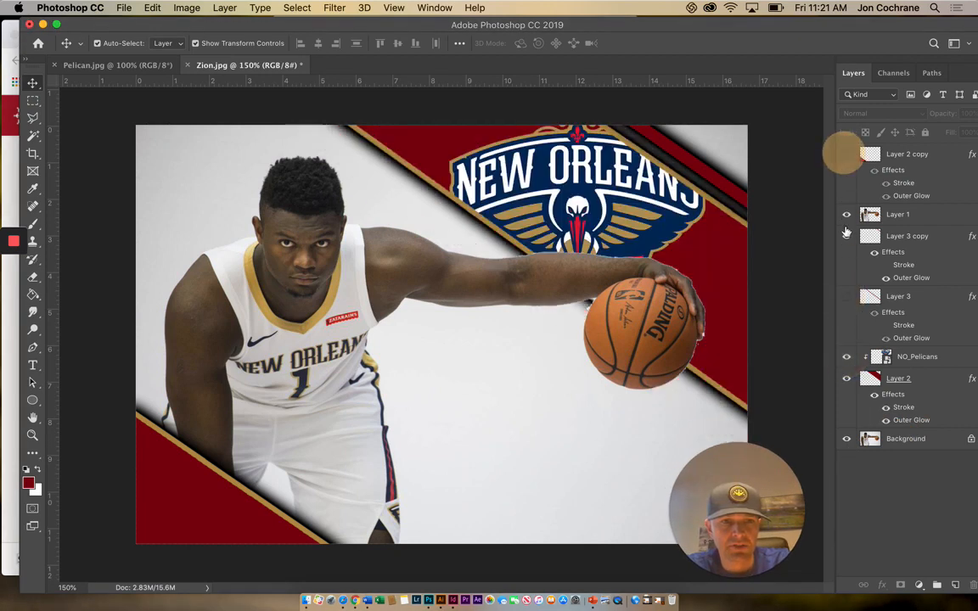
click(846, 237)
click(846, 240)
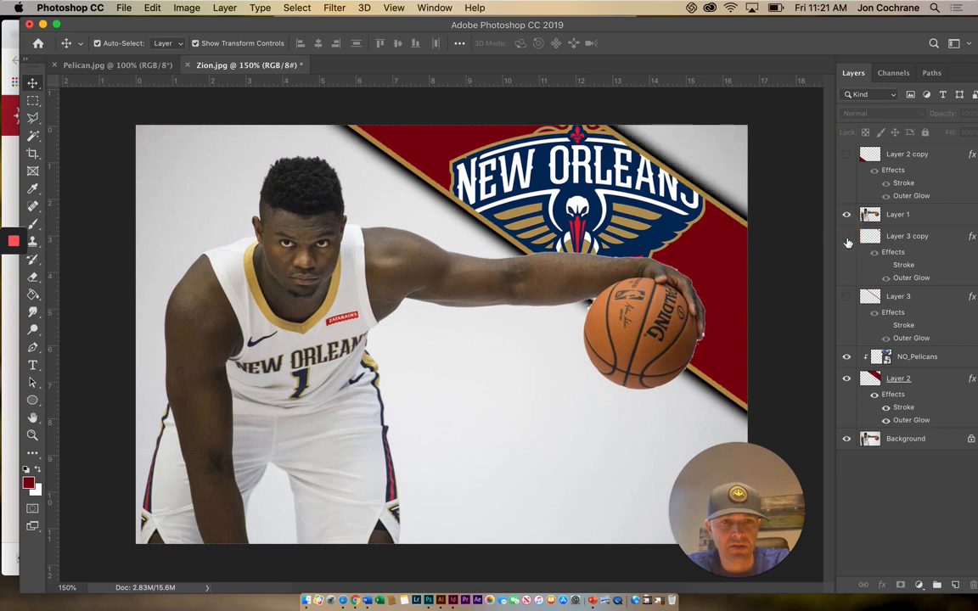
click(846, 380)
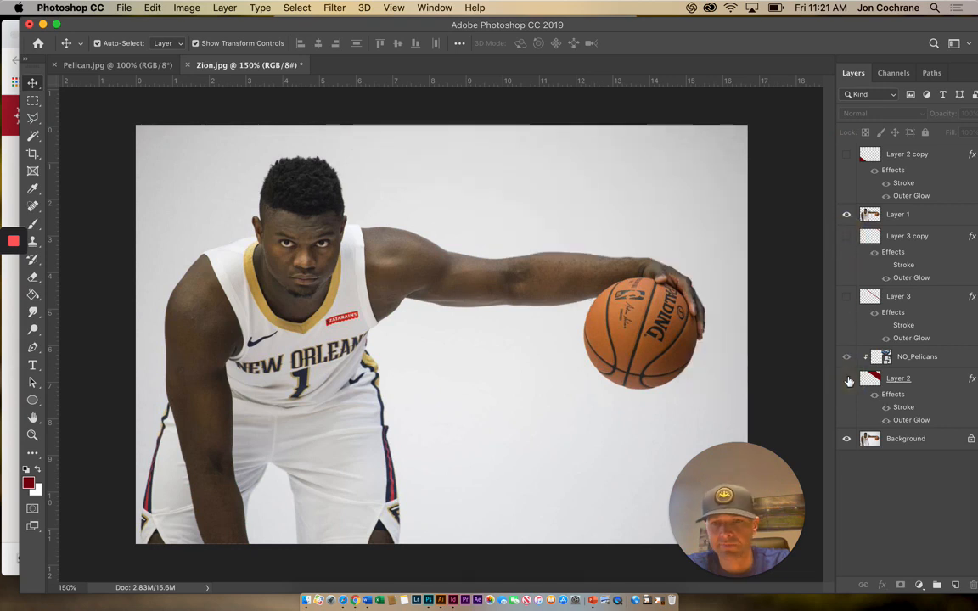
click(846, 380)
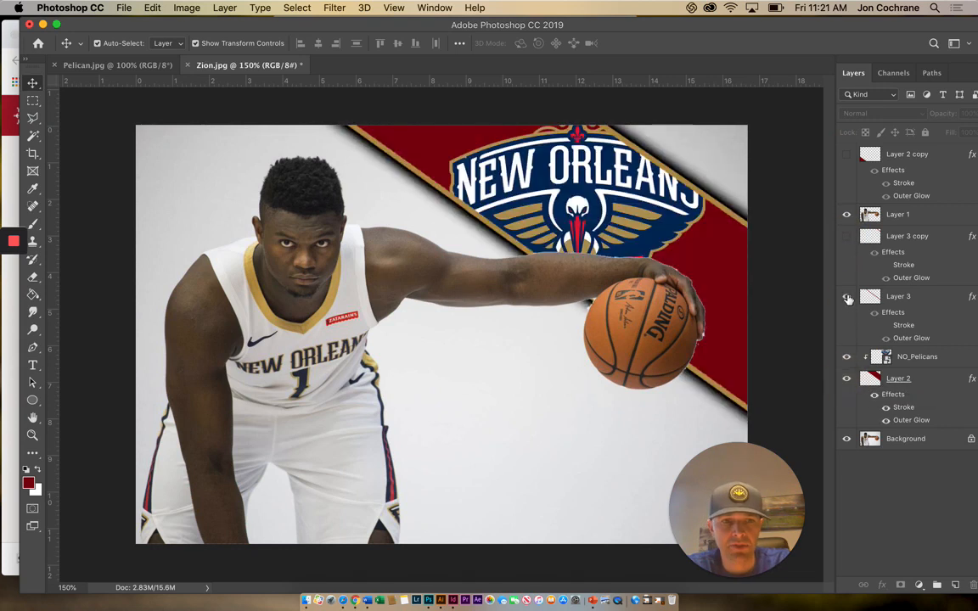
click(846, 296)
click(846, 237)
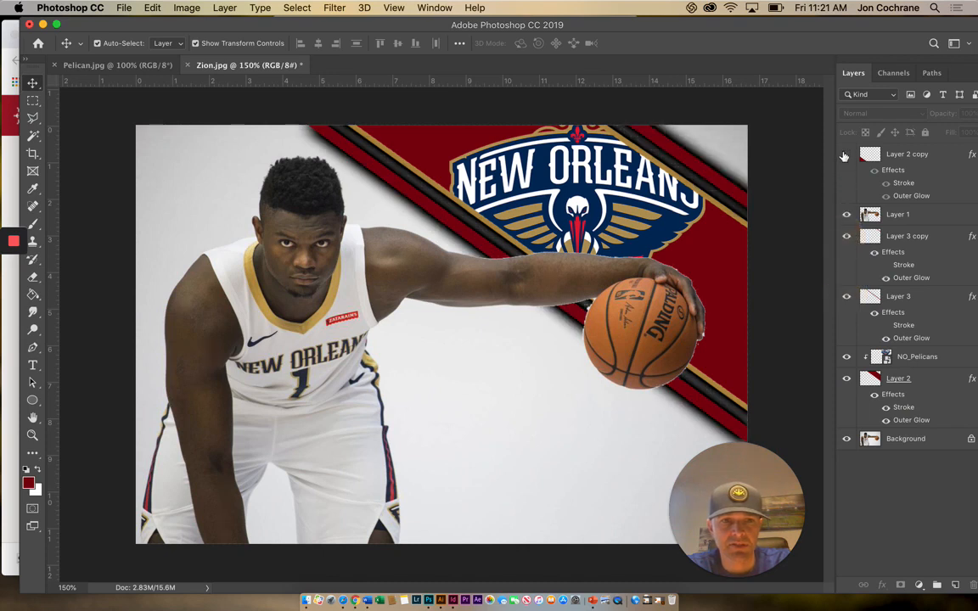
click(846, 154)
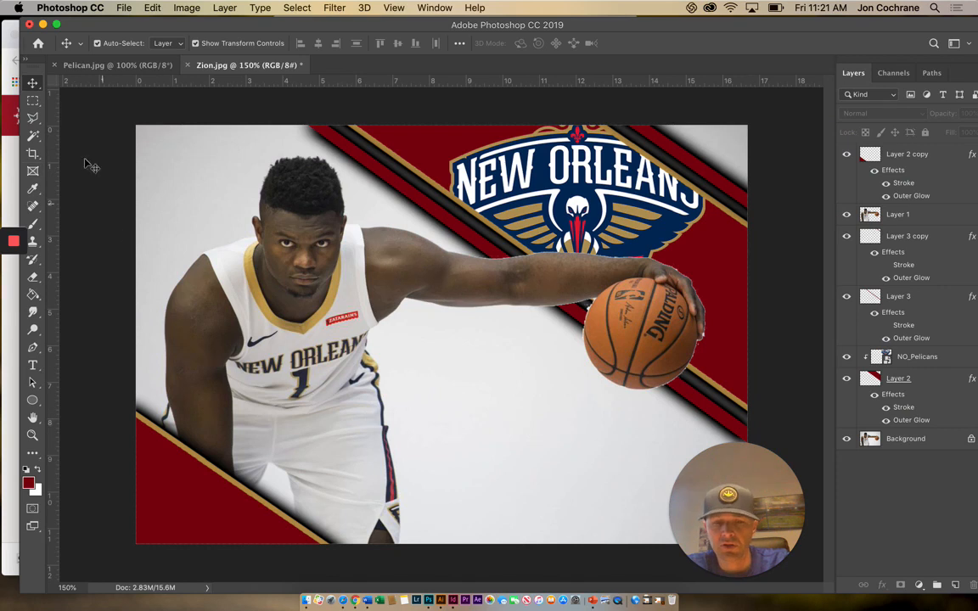
Select a triangle across the canvas's upper-left corner with the Polygonal Lasso and fill it with dark red on a new top layer
click(33, 118)
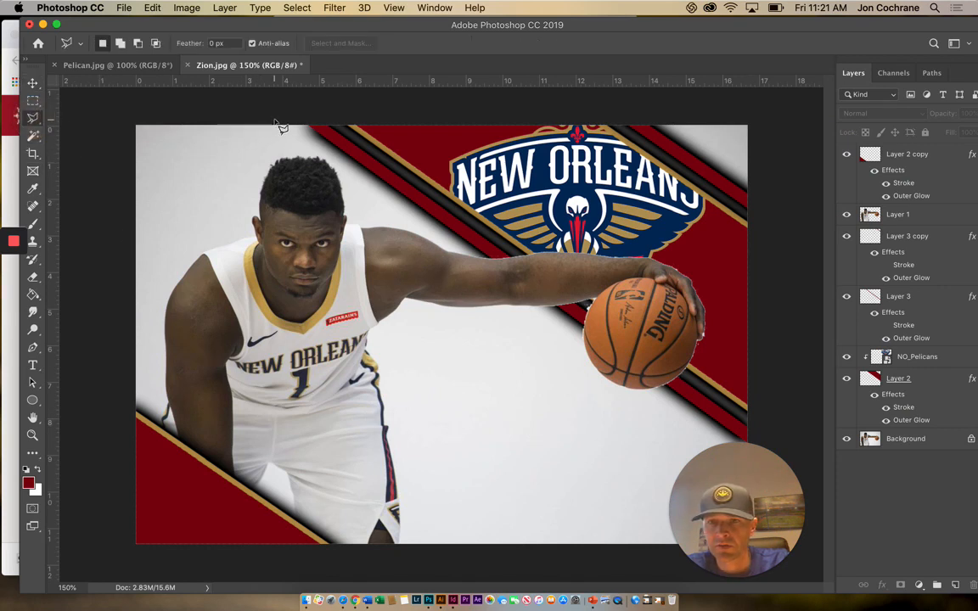
click(273, 122)
click(117, 241)
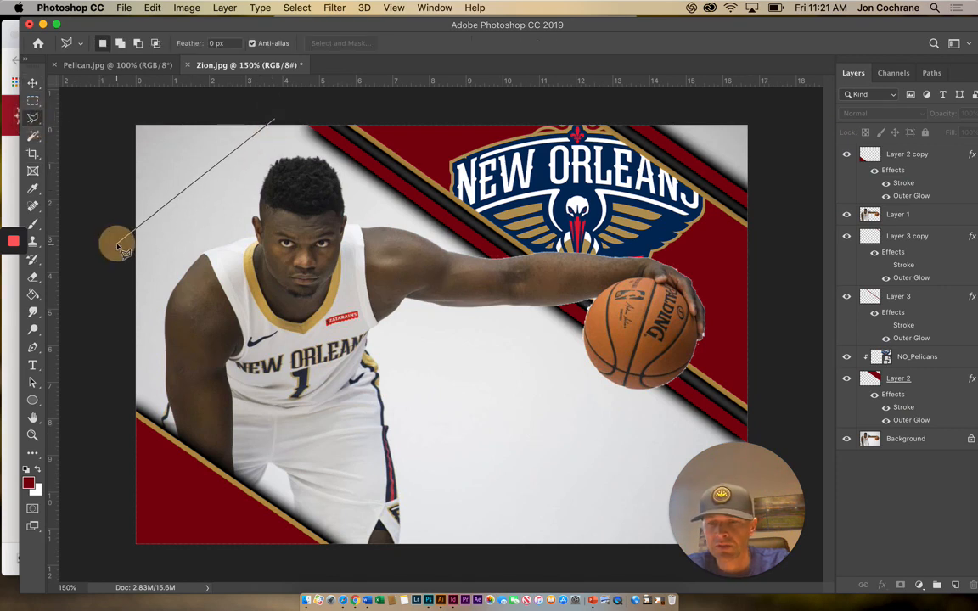
click(116, 102)
click(274, 122)
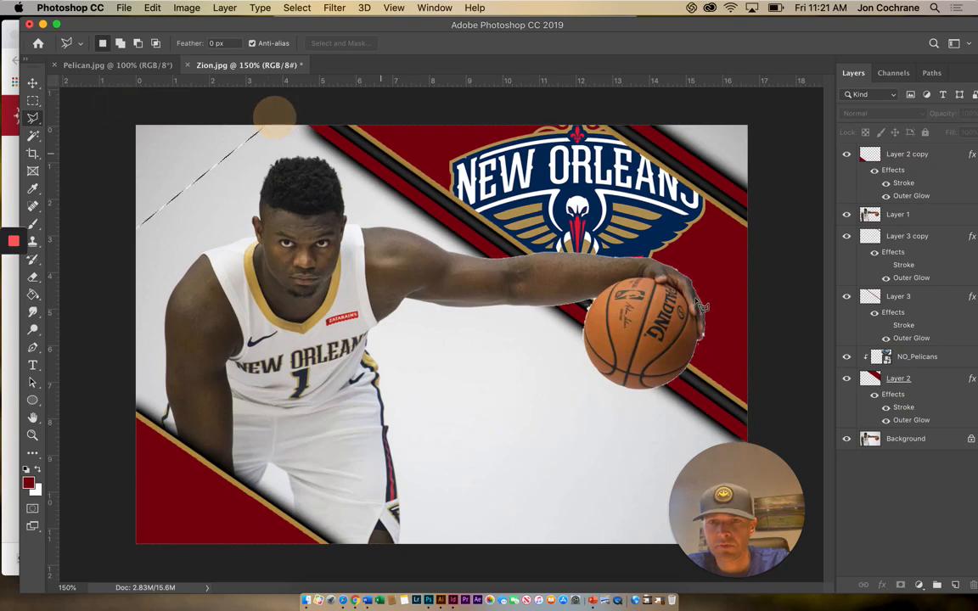
click(955, 586)
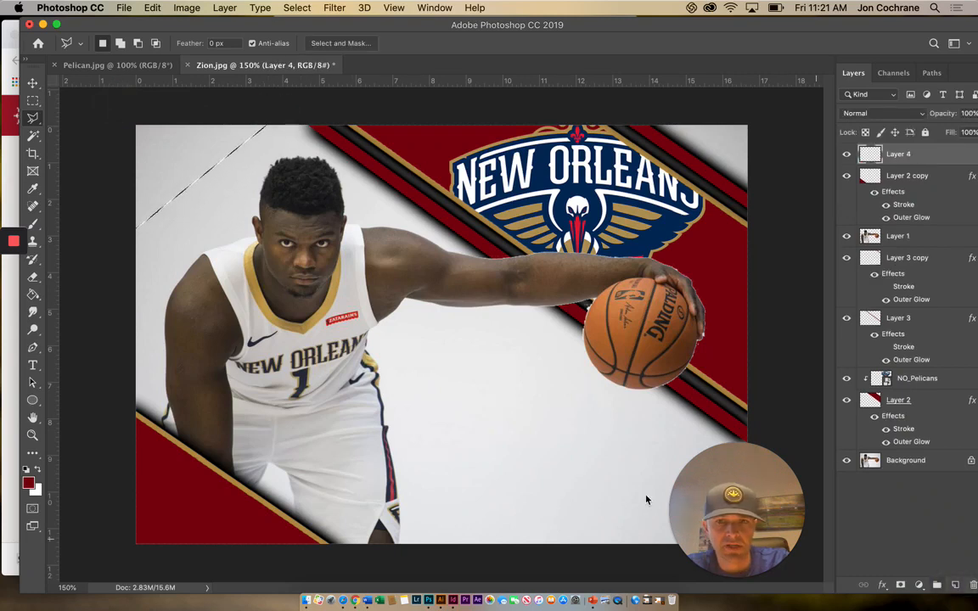
click(33, 293)
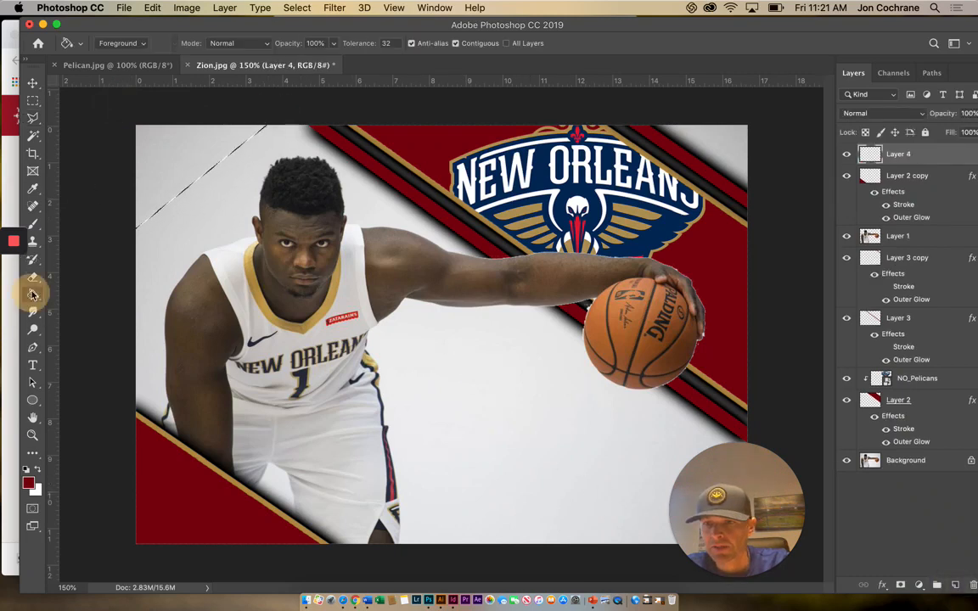
click(165, 174)
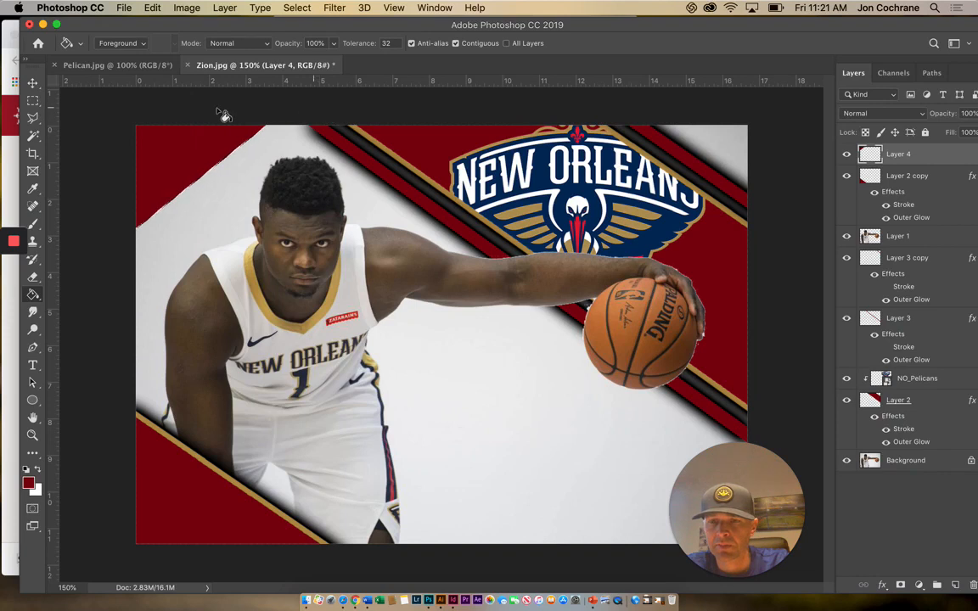
Select a larger triangle over the same corner, reaching behind the player's head, and fill it with dark red on Layer 4
click(32, 117)
click(372, 111)
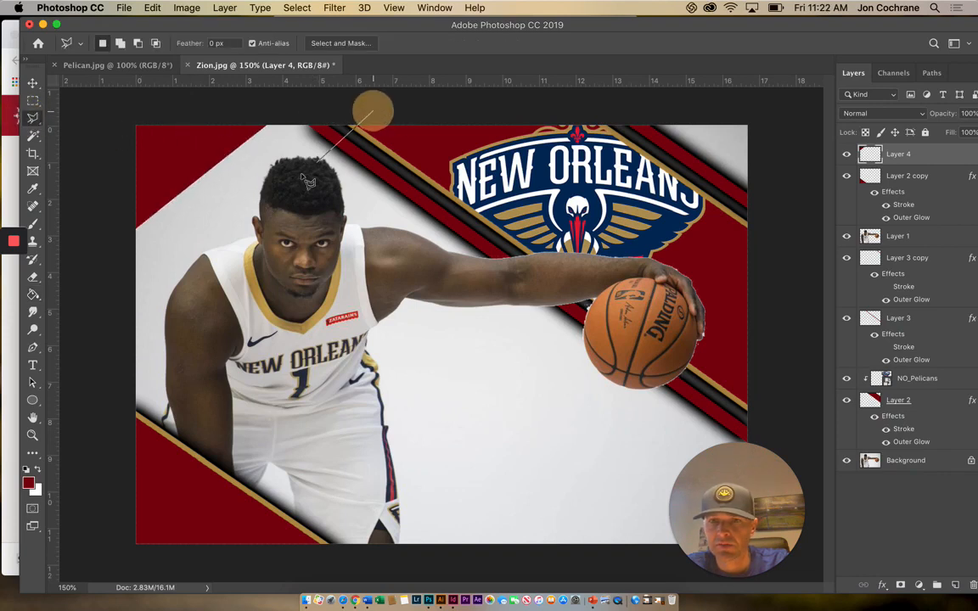
click(109, 312)
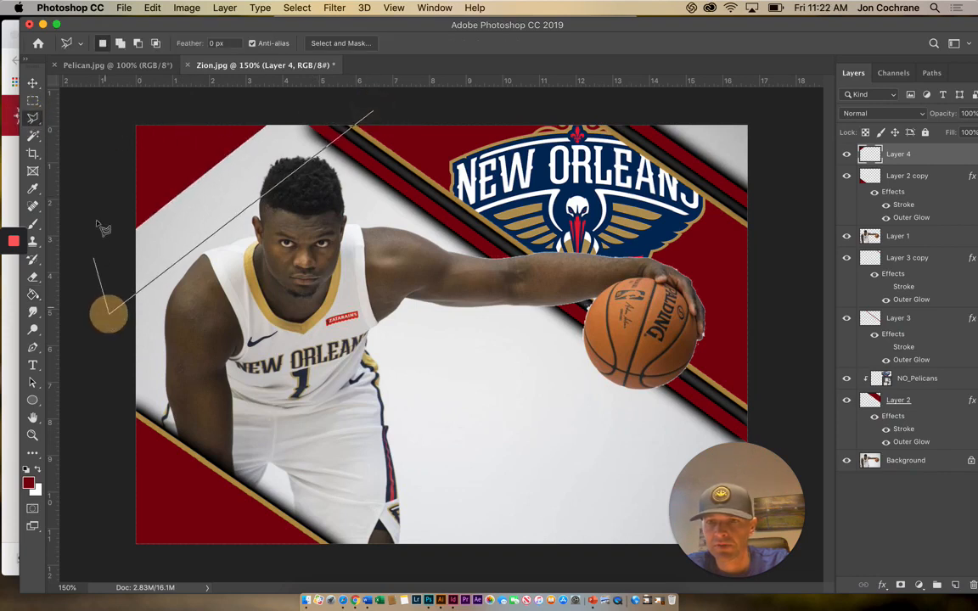
click(120, 104)
click(371, 112)
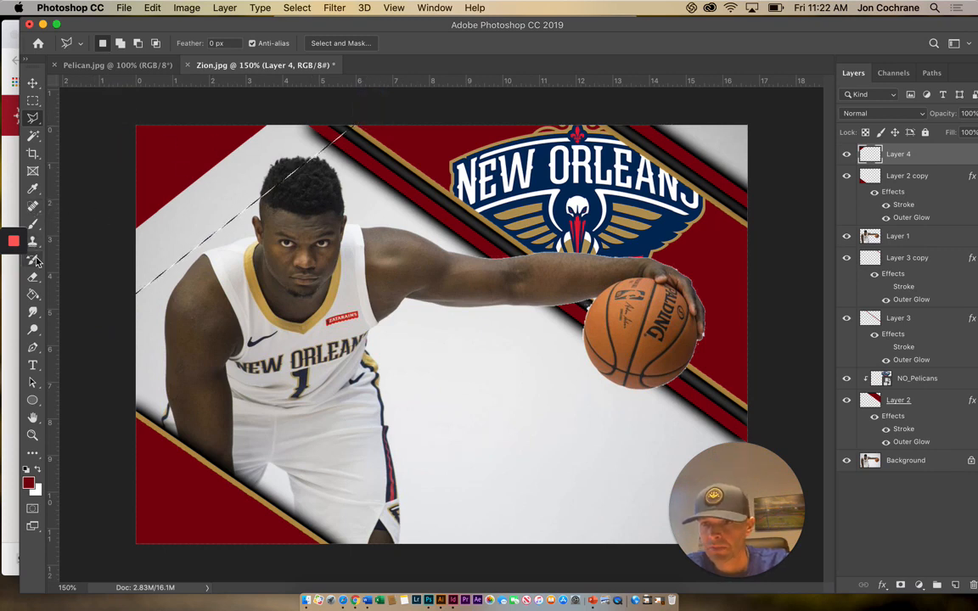
click(34, 293)
click(190, 203)
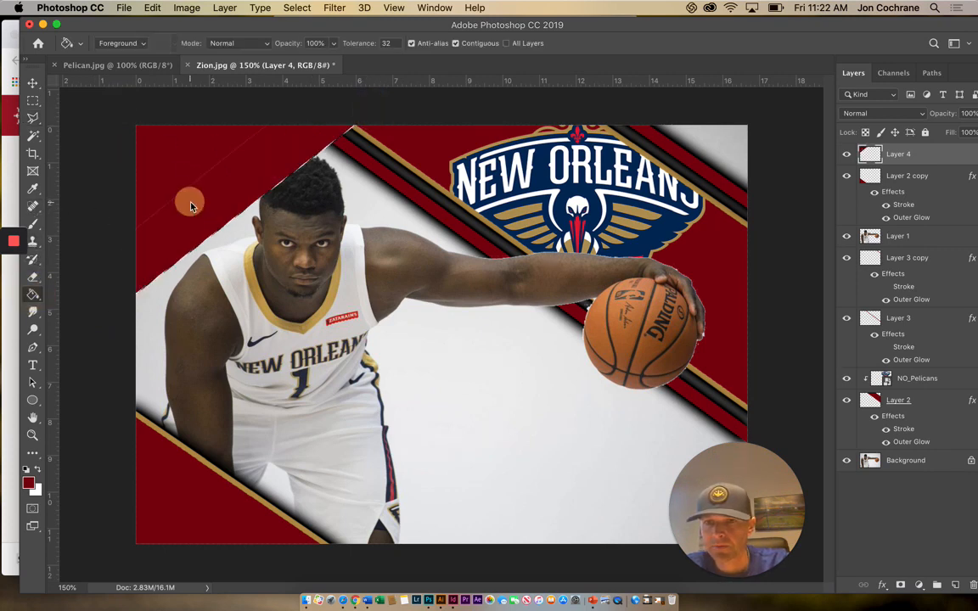
Fill the thin seam inside the corner triangle with dark red, deselect, and move Layer 4 just beneath Layer 1
click(33, 101)
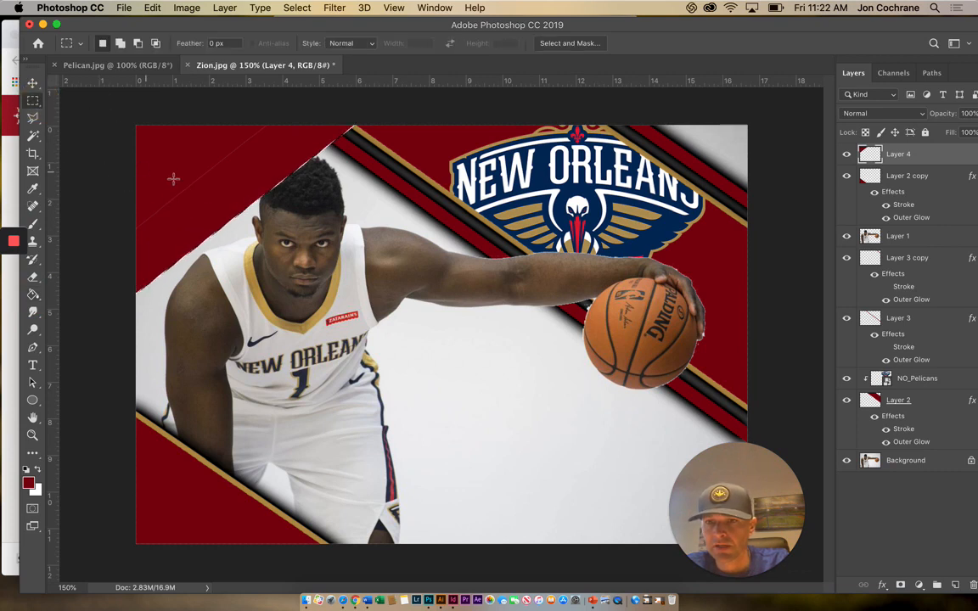
click(33, 293)
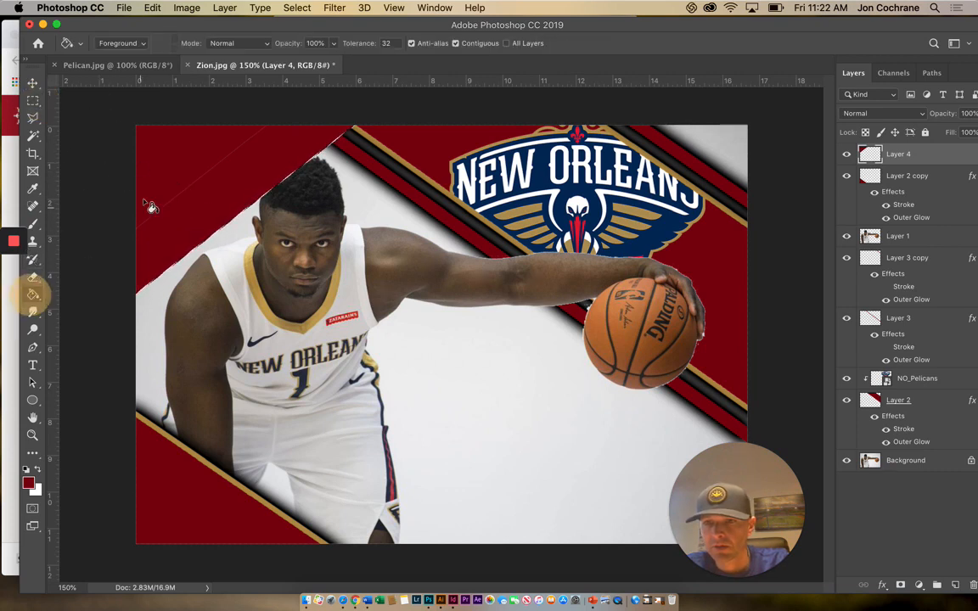
click(33, 100)
click(73, 98)
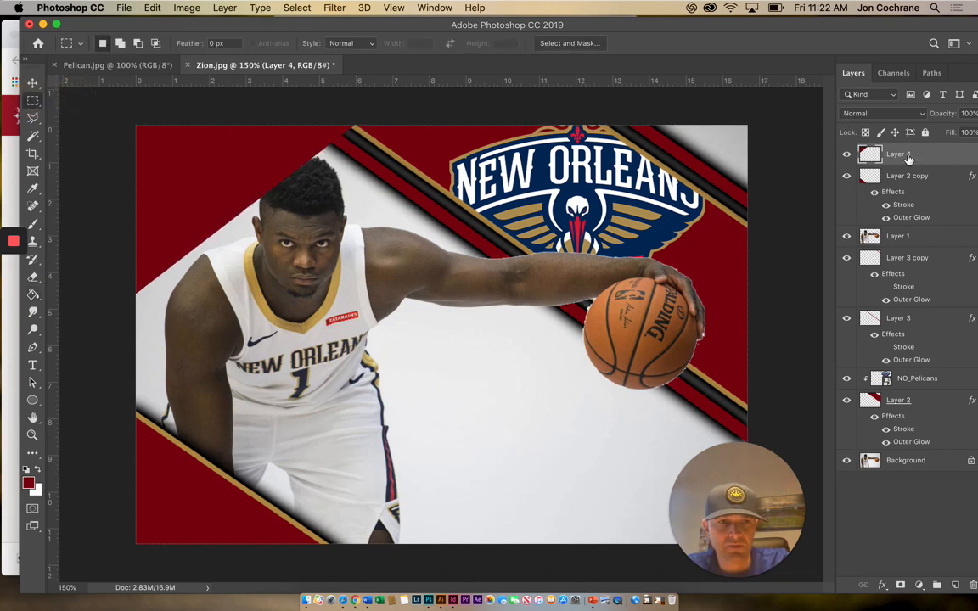
drag(906, 158, 920, 255)
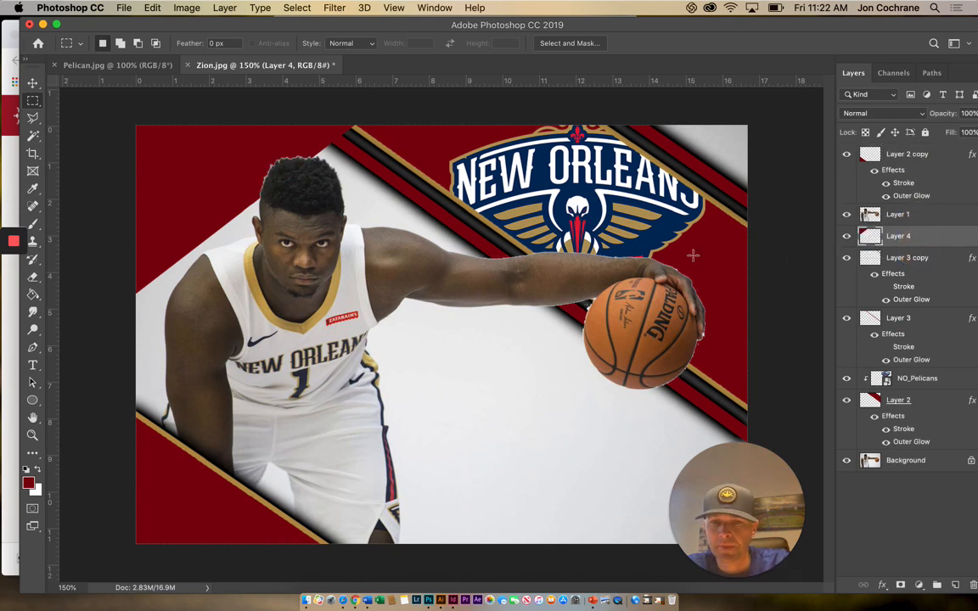
Erase the light fringe around the upper edge of the player's hair on Layer 1 with a size 10 Eraser
click(923, 216)
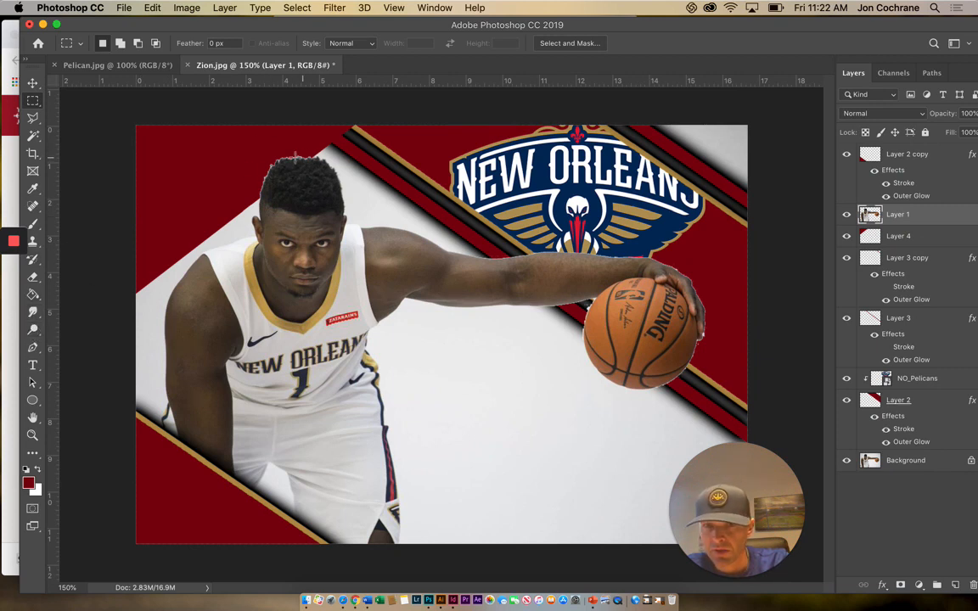
click(33, 277)
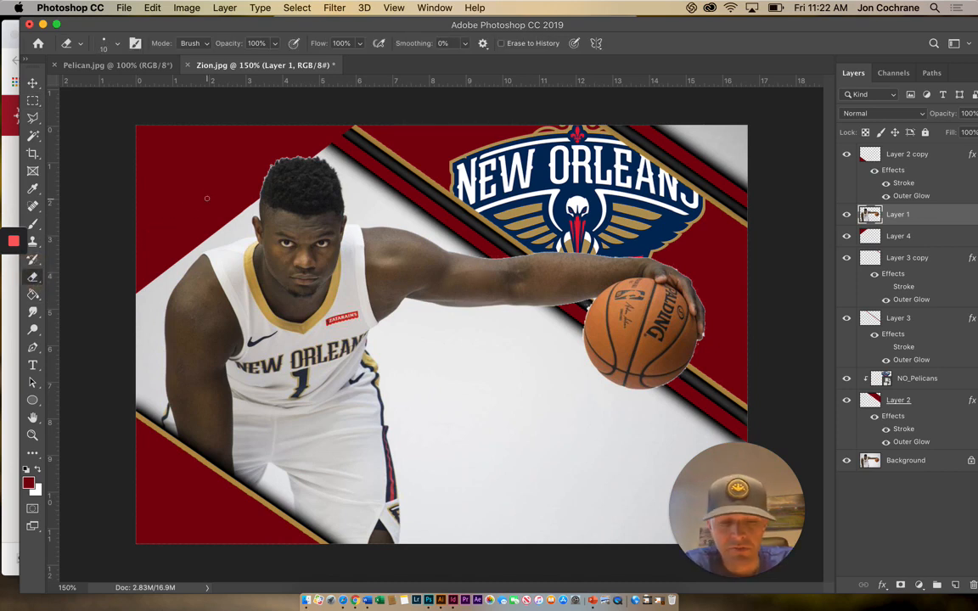
click(246, 196)
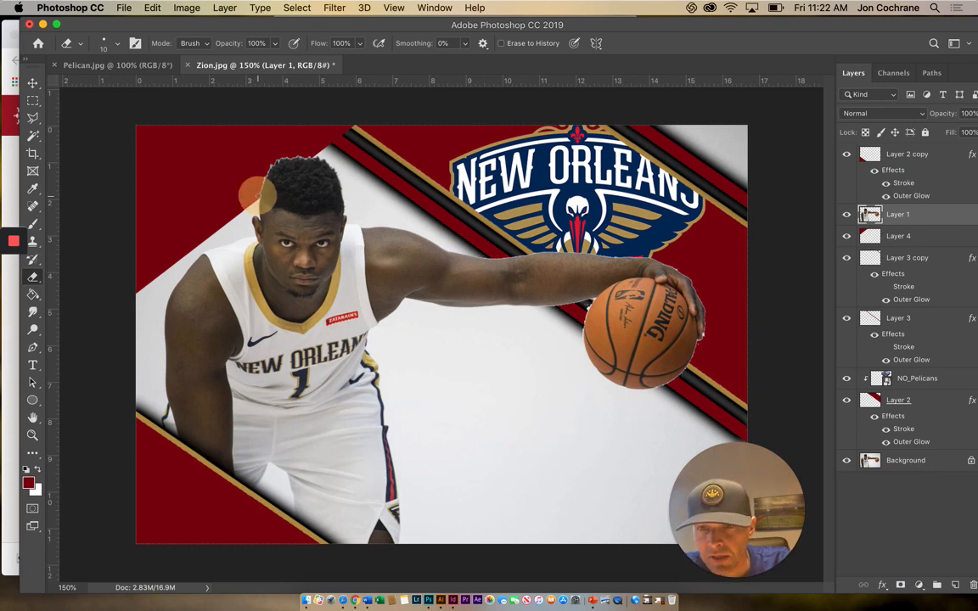
mouse_move(262, 185)
mouse_down()
mouse_move(272, 157)
mouse_move(305, 157)
mouse_up()
click(300, 155)
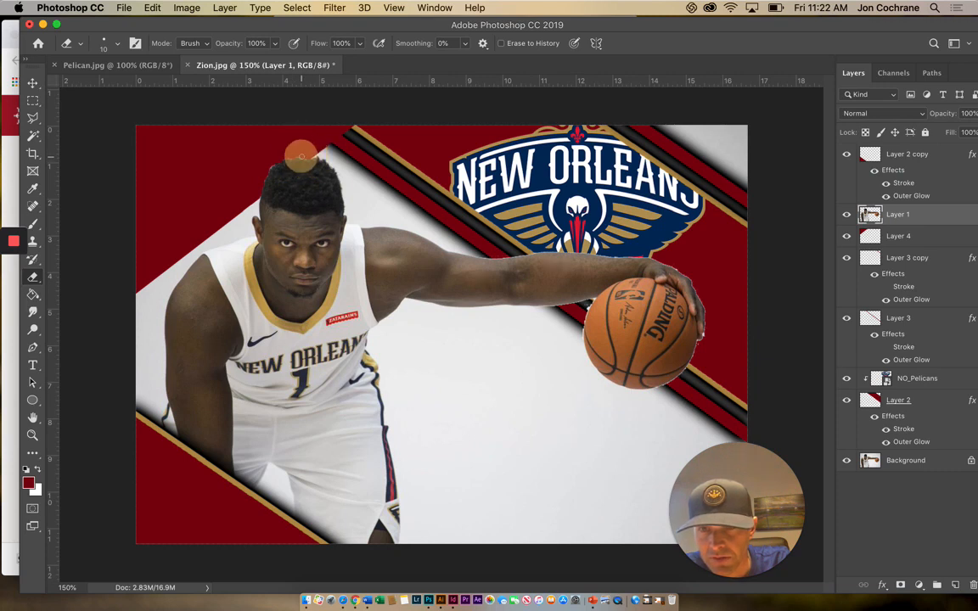
click(297, 155)
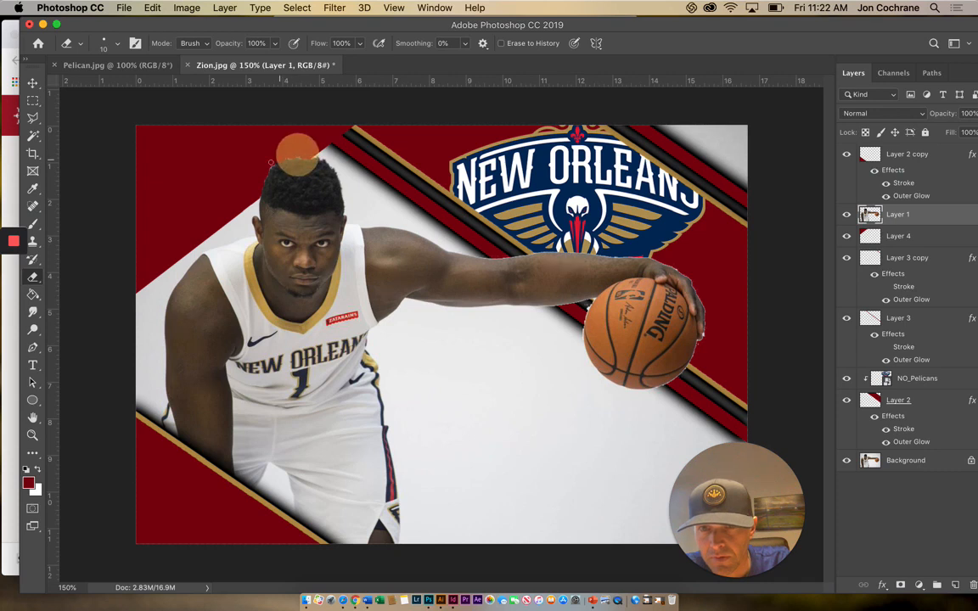
click(271, 163)
click(245, 150)
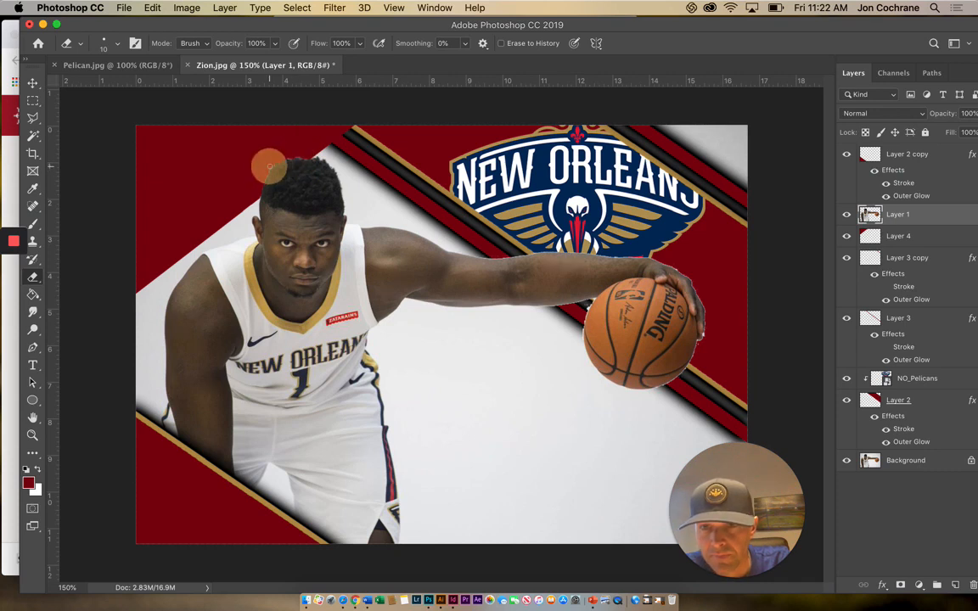
Open the document history, step back to the last Layer Order state, and return to the latest Eraser state
click(435, 8)
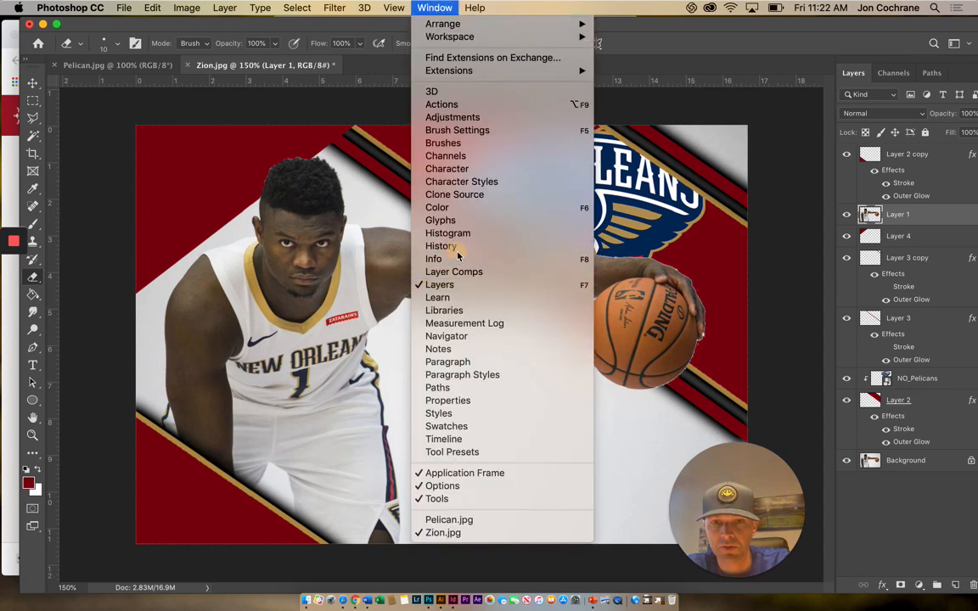
click(399, 246)
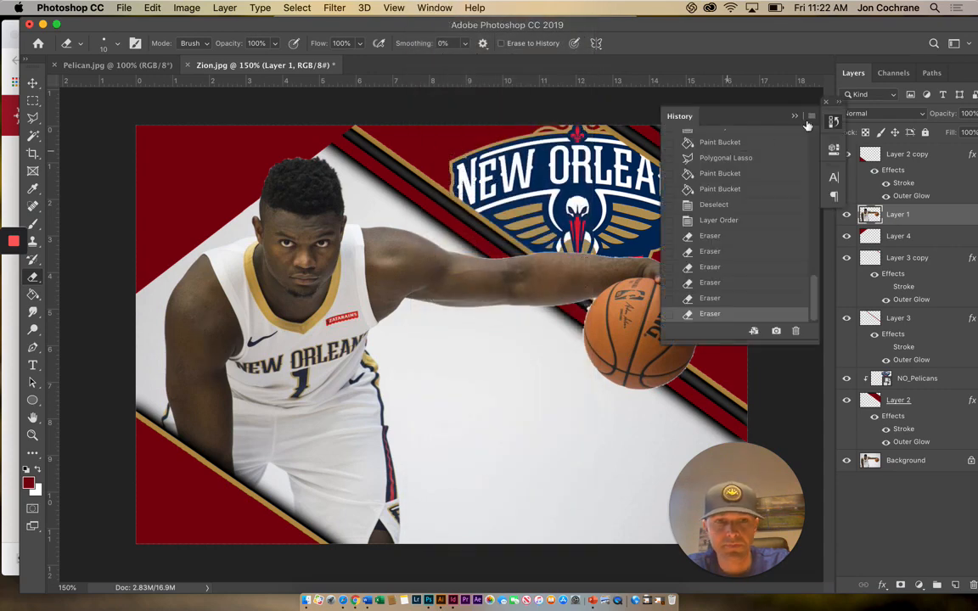
click(721, 222)
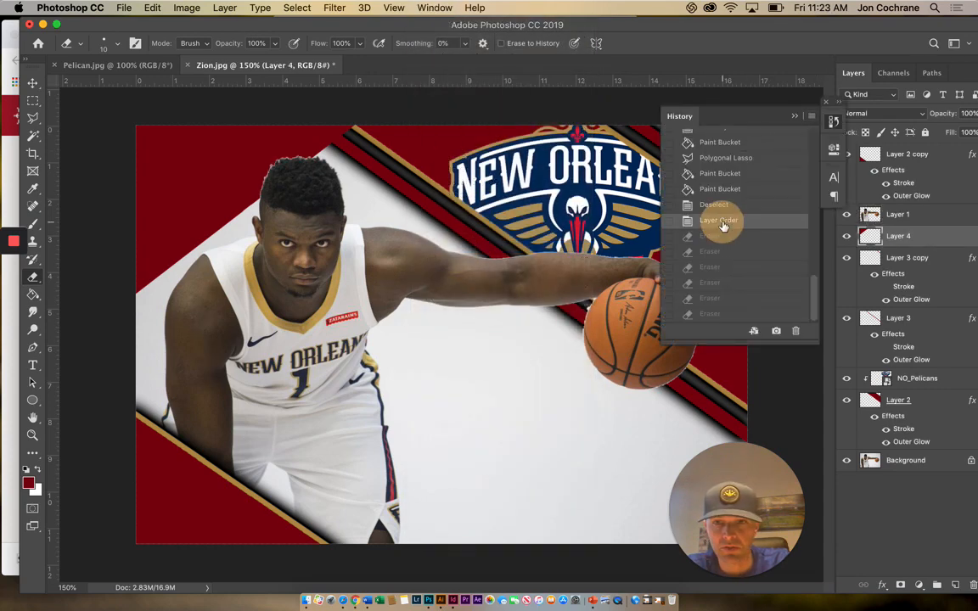
click(719, 314)
Enlarge the history list, save a snapshot of the current document state, and bring the snapshots into view
drag(717, 339, 721, 401)
scroll(727, 265, up, 5)
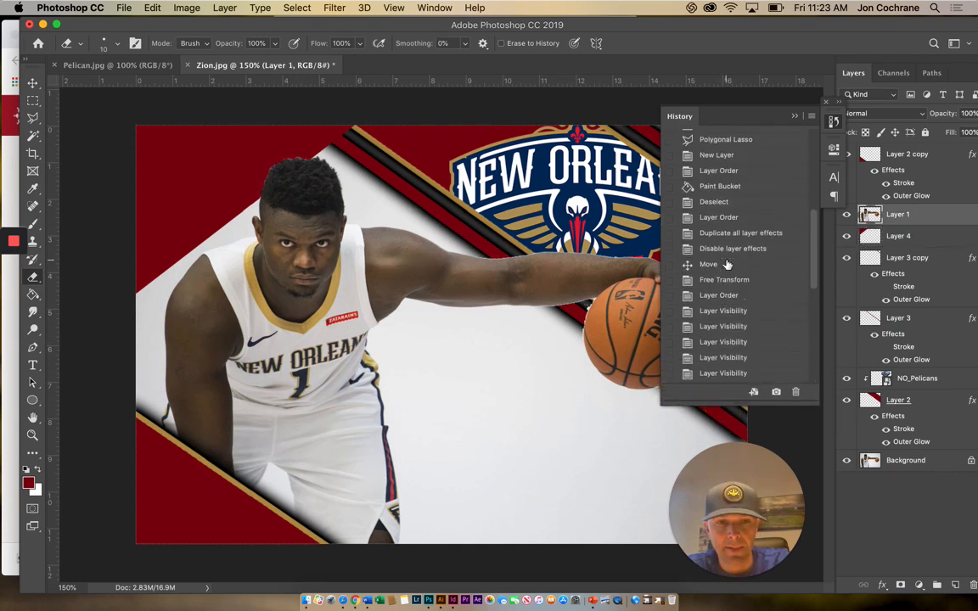
click(776, 391)
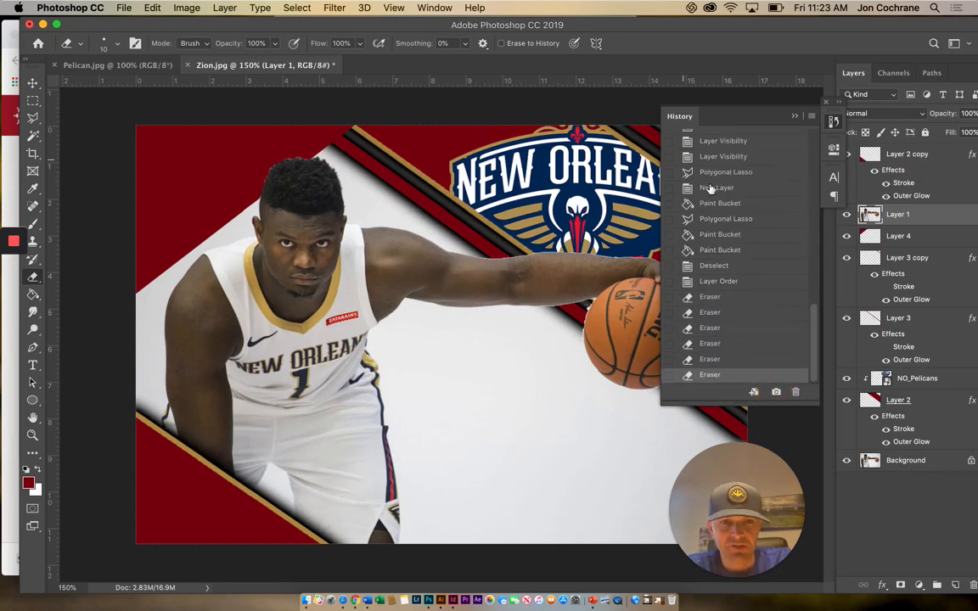
scroll(708, 195, up, 3)
scroll(735, 199, up, 10)
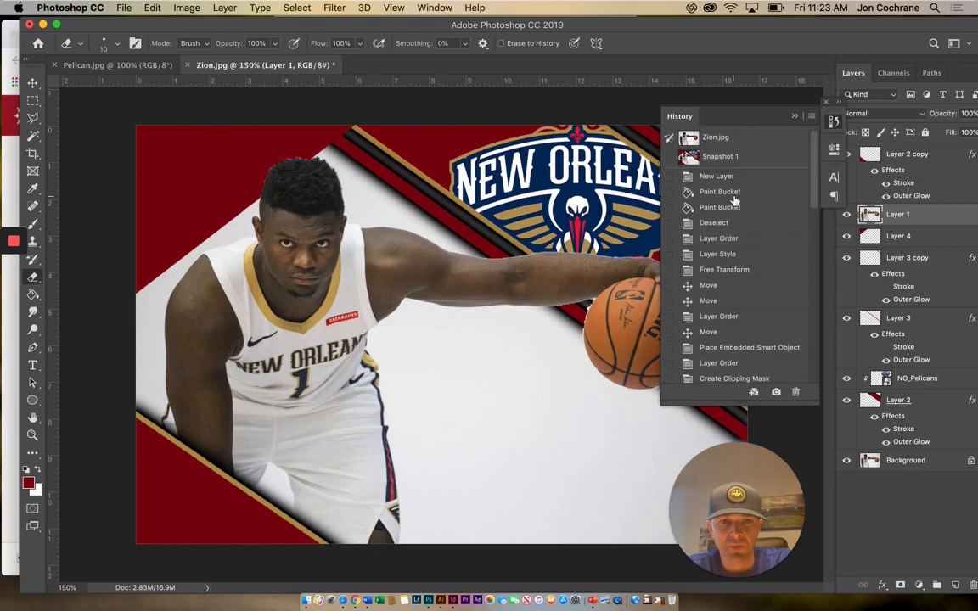
Restore Snapshot 1, then step through the history from the Layer 3 Paint Bucket state to the Move state that follows Disable Layer Effects
click(718, 158)
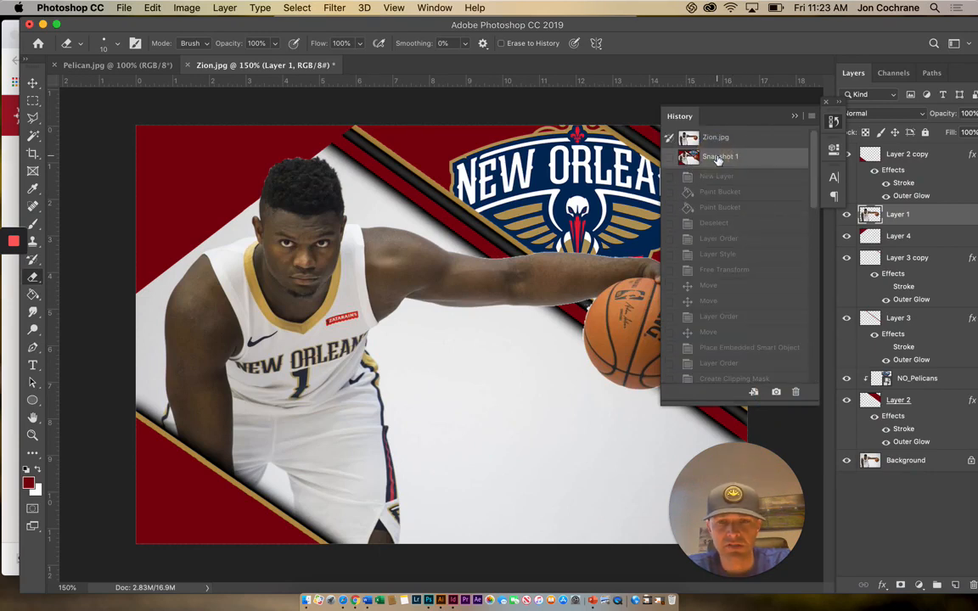
scroll(735, 301, down, 5)
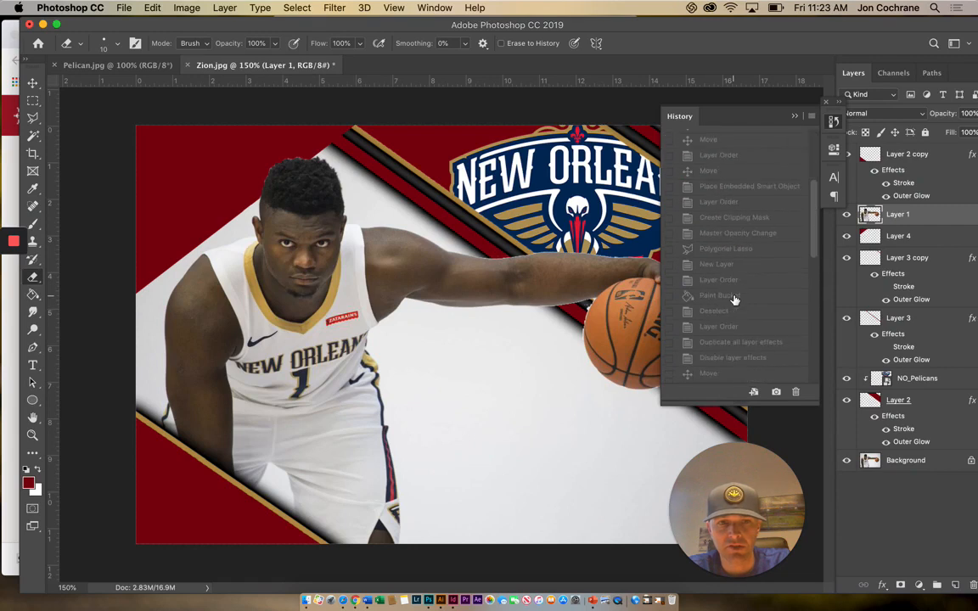
click(730, 294)
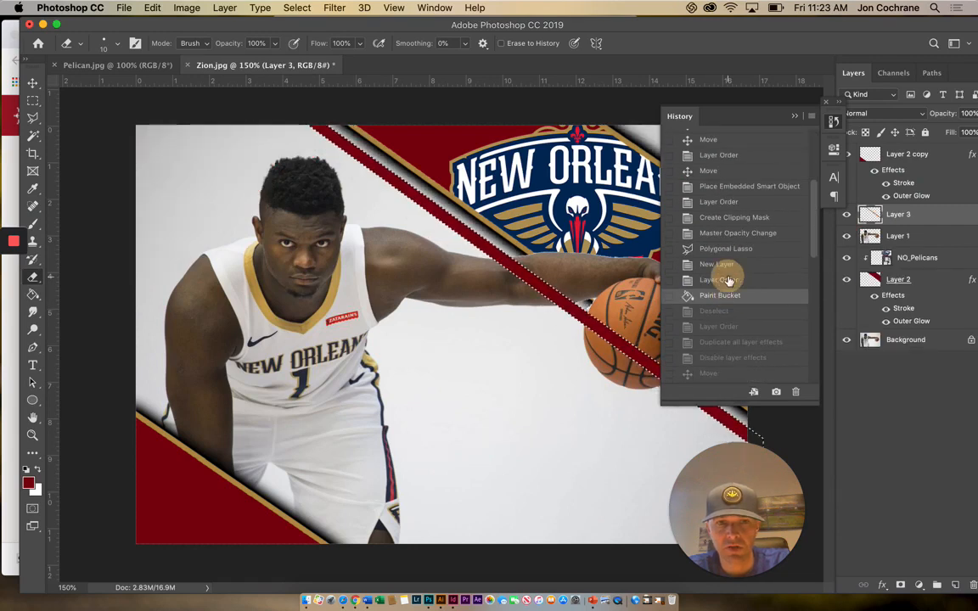
click(721, 279)
click(721, 310)
click(723, 327)
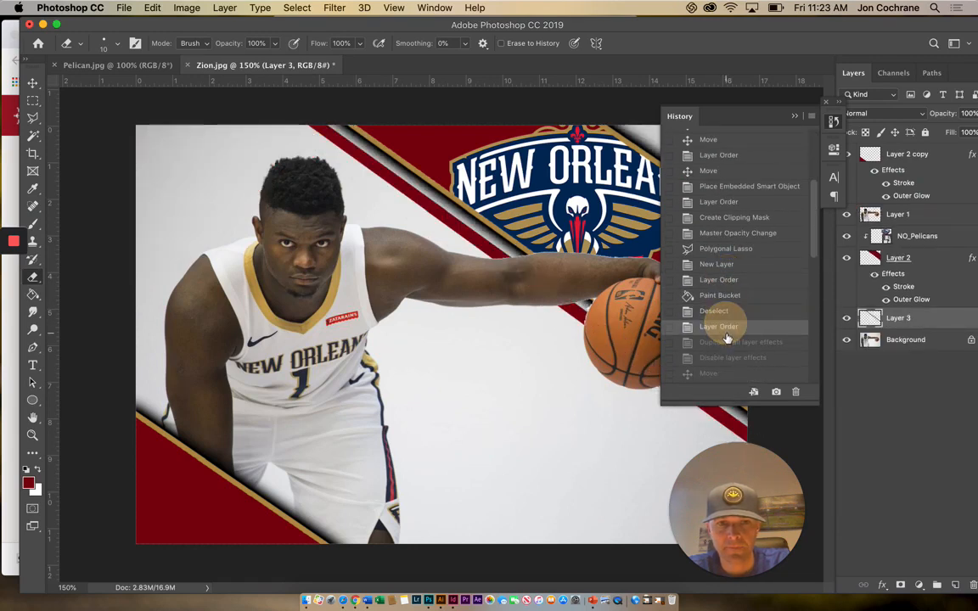
click(726, 341)
click(726, 355)
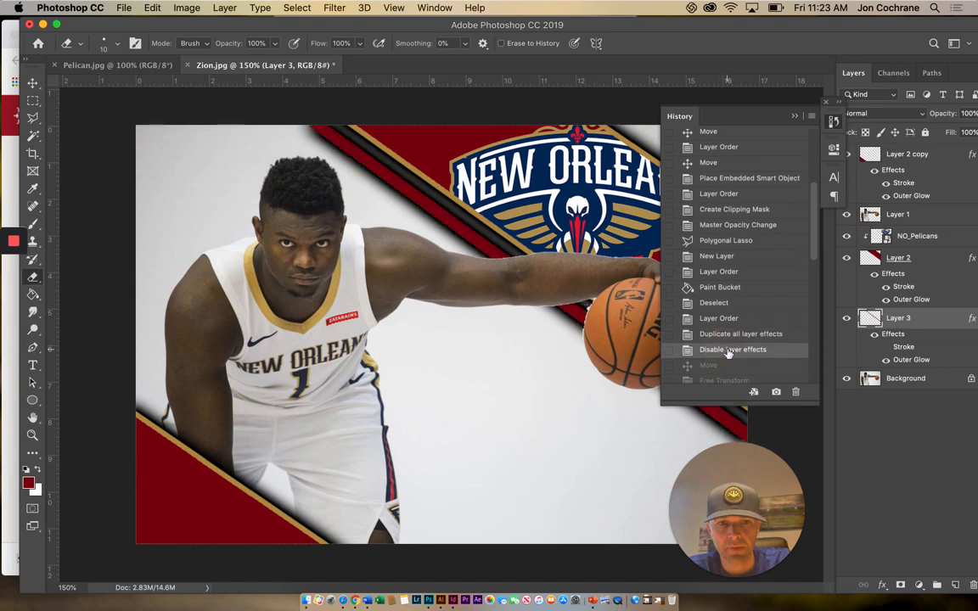
click(721, 357)
scroll(730, 334, down, 2)
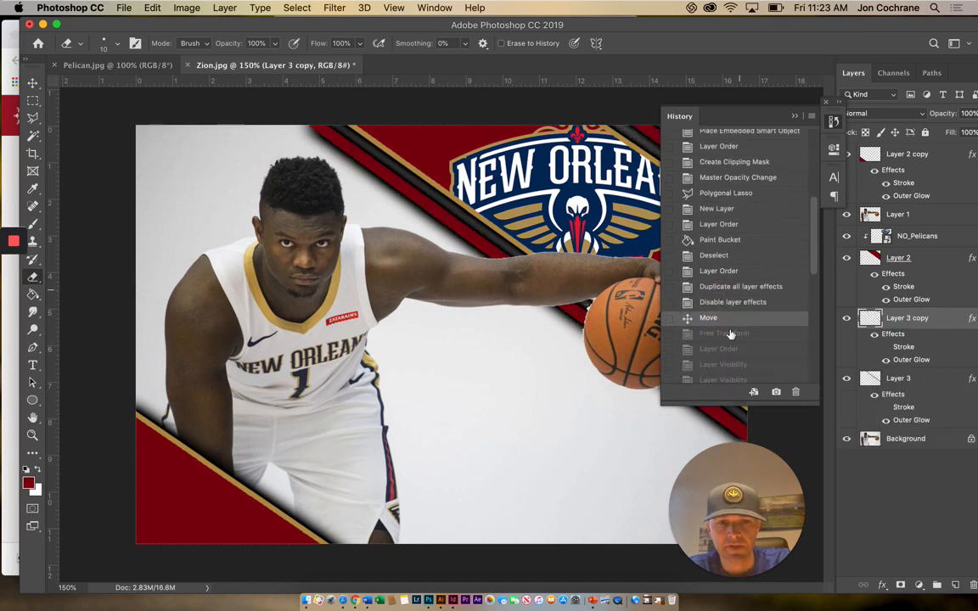
Save a second snapshot of the current history state, compare the two snapshots, restore Snapshot 1 and collapse the history
click(777, 393)
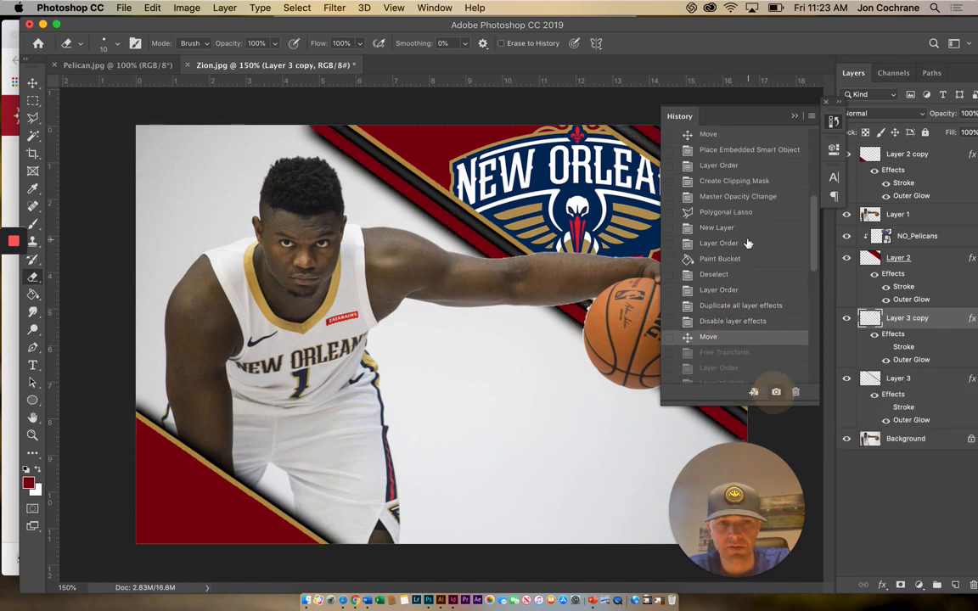
scroll(746, 244, up, 10)
click(714, 156)
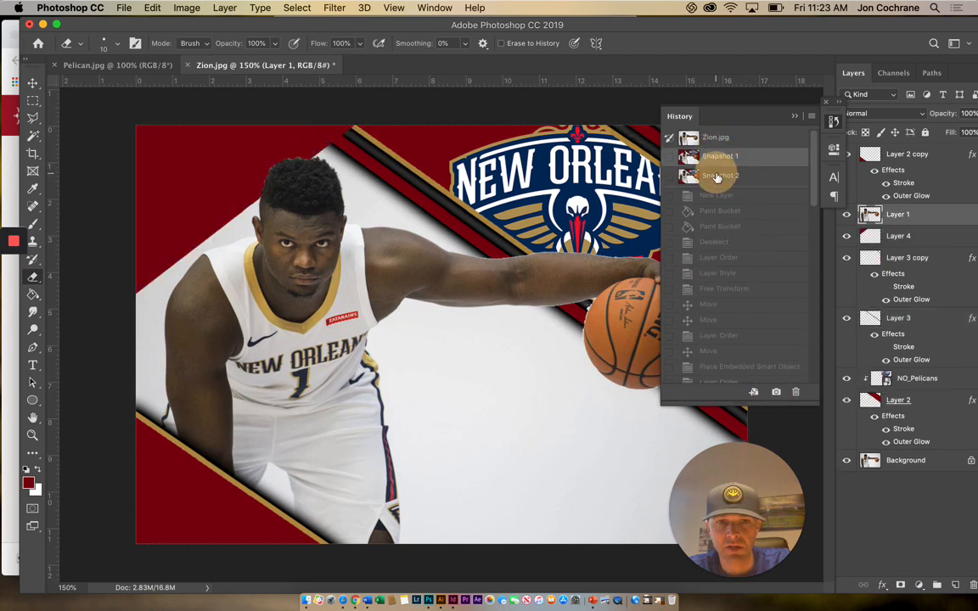
click(717, 175)
click(716, 158)
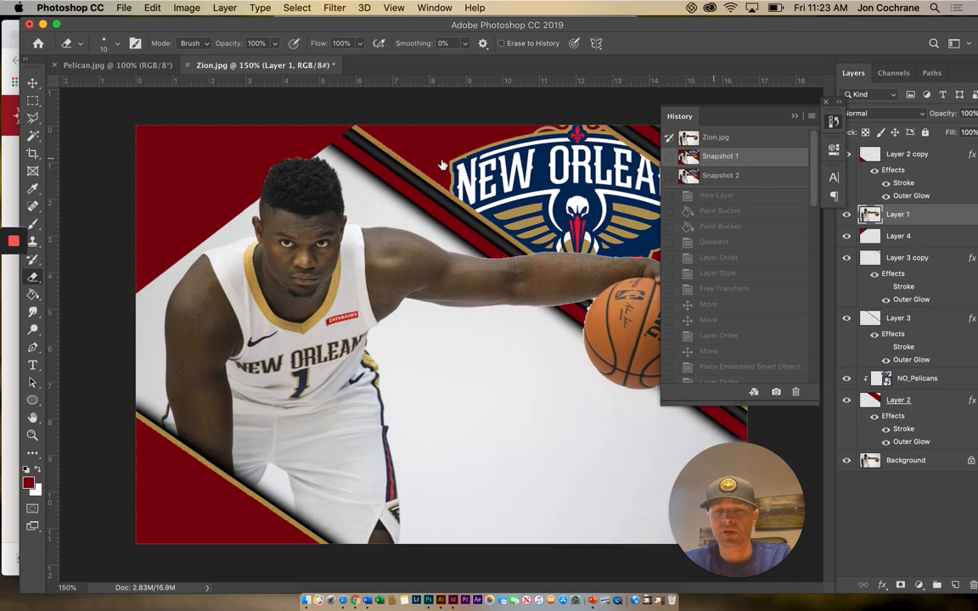
click(794, 114)
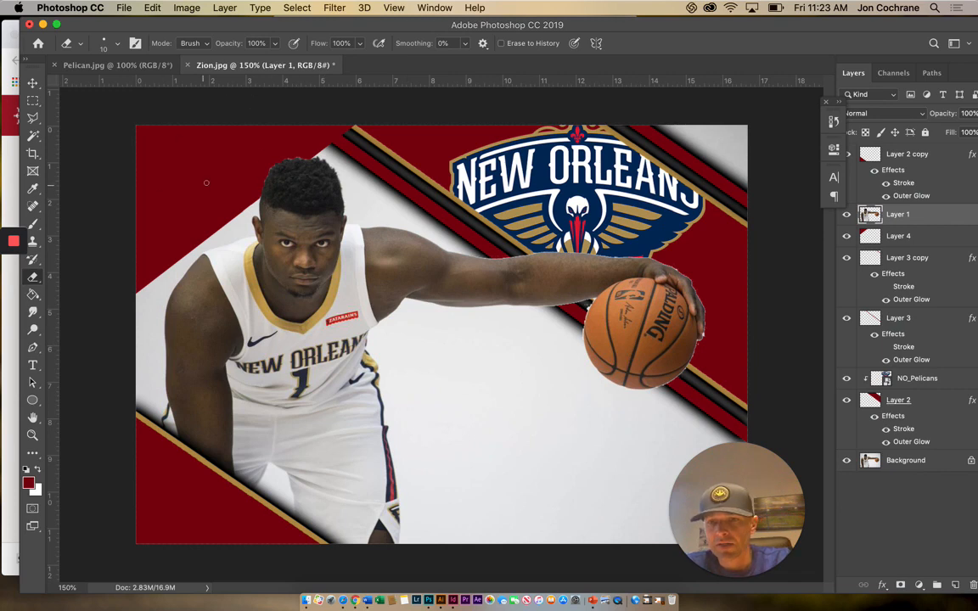
Hide Layer 4, Layer 3 copy, Layer 3, NO_Pelicans, Layer 2 and Layer 2 copy, leaving only Layer 1 and the Background visible
click(32, 100)
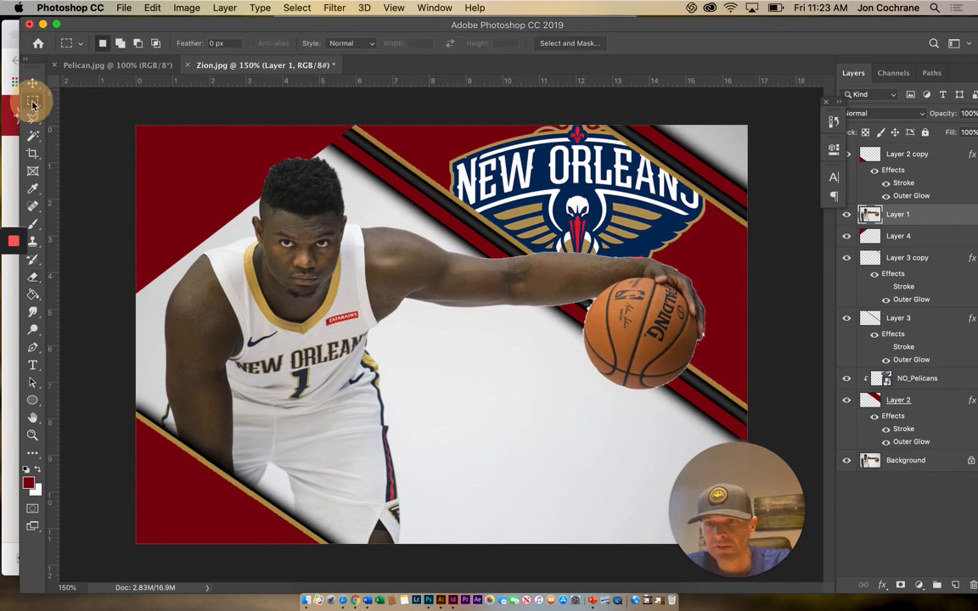
click(846, 236)
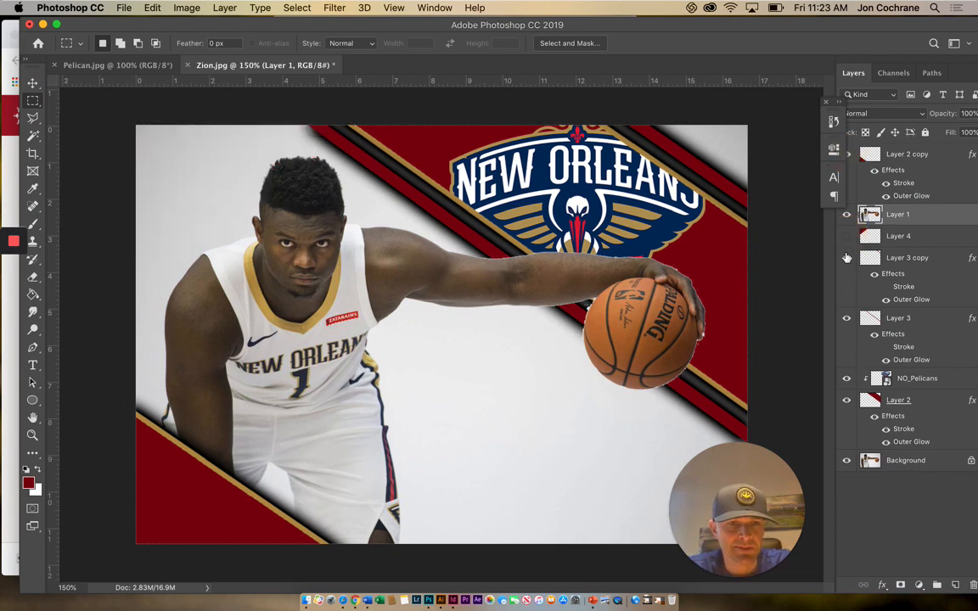
click(848, 318)
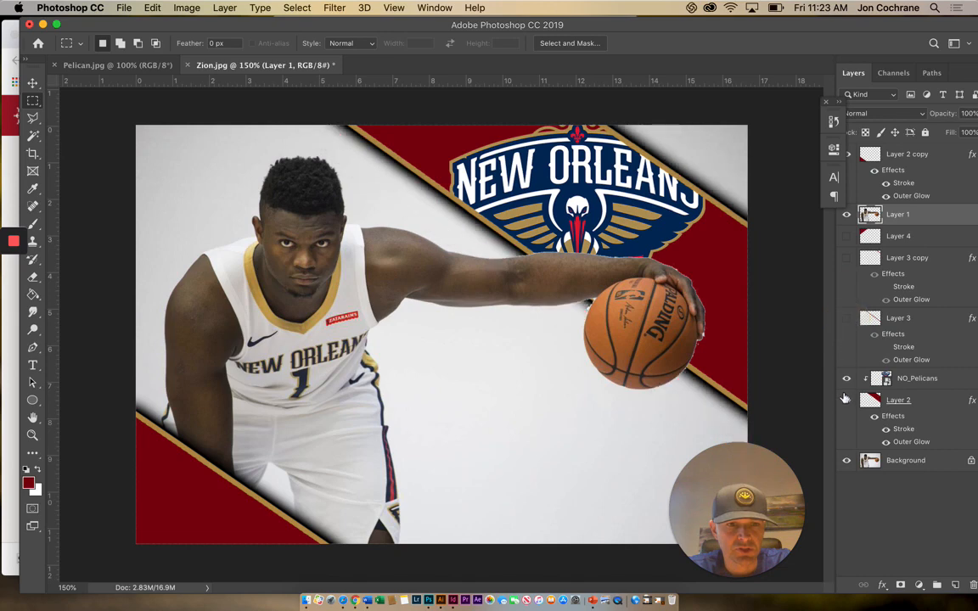
click(846, 404)
click(846, 404)
click(845, 399)
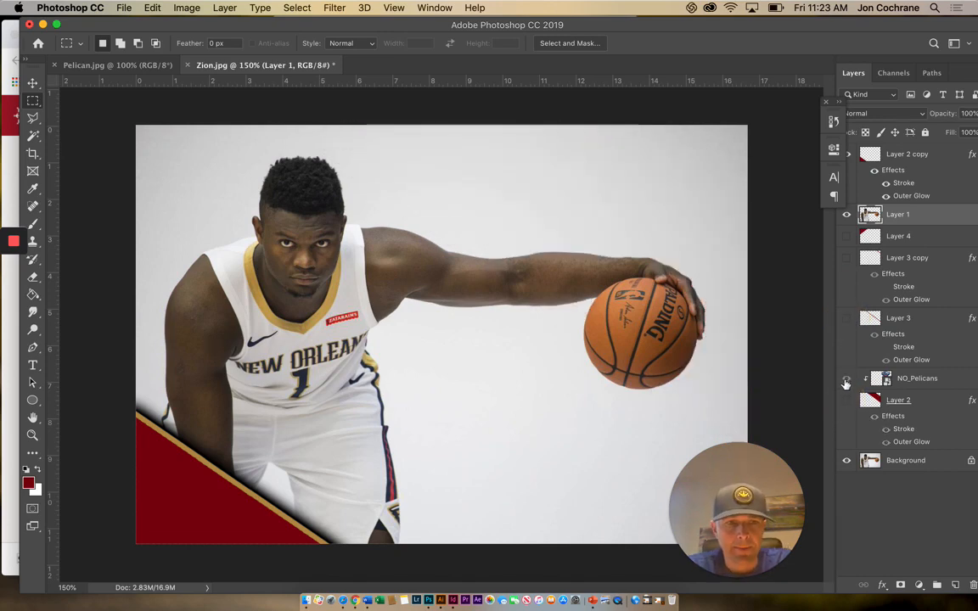
click(847, 397)
click(846, 379)
click(847, 402)
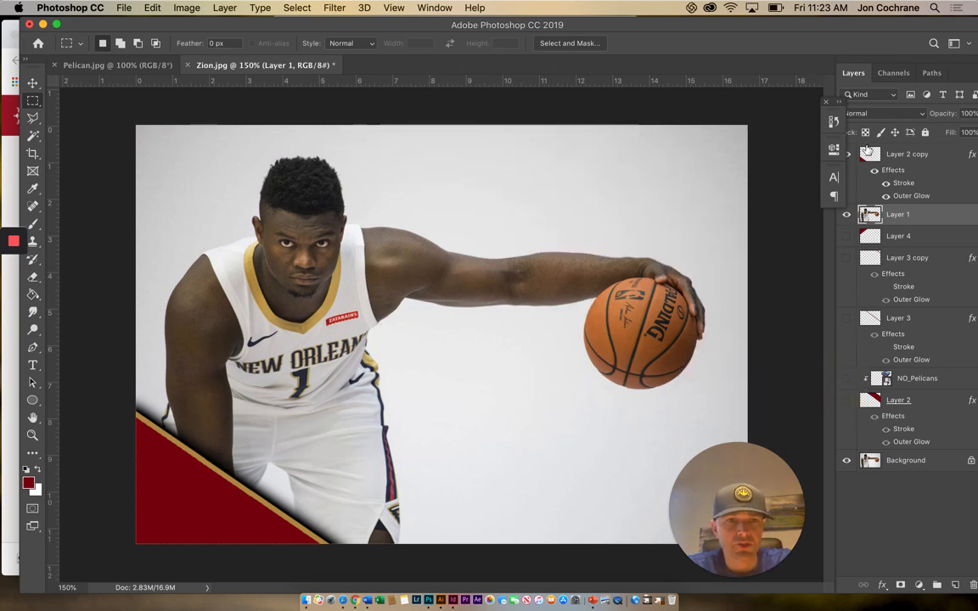
click(847, 155)
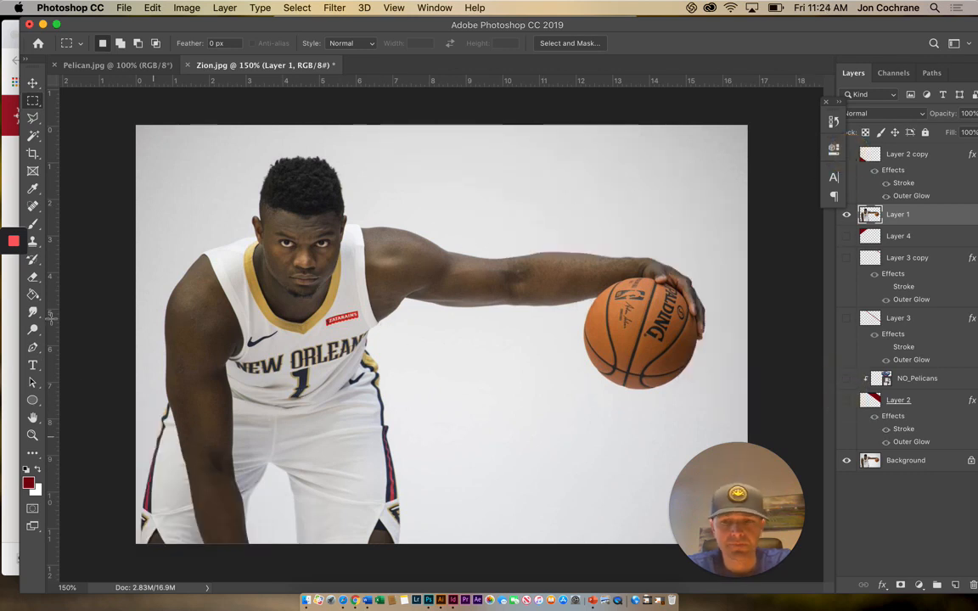
Select a full-width rectangle across the player's shorts and fill it with dark red on a new layer above Layer 1
click(34, 101)
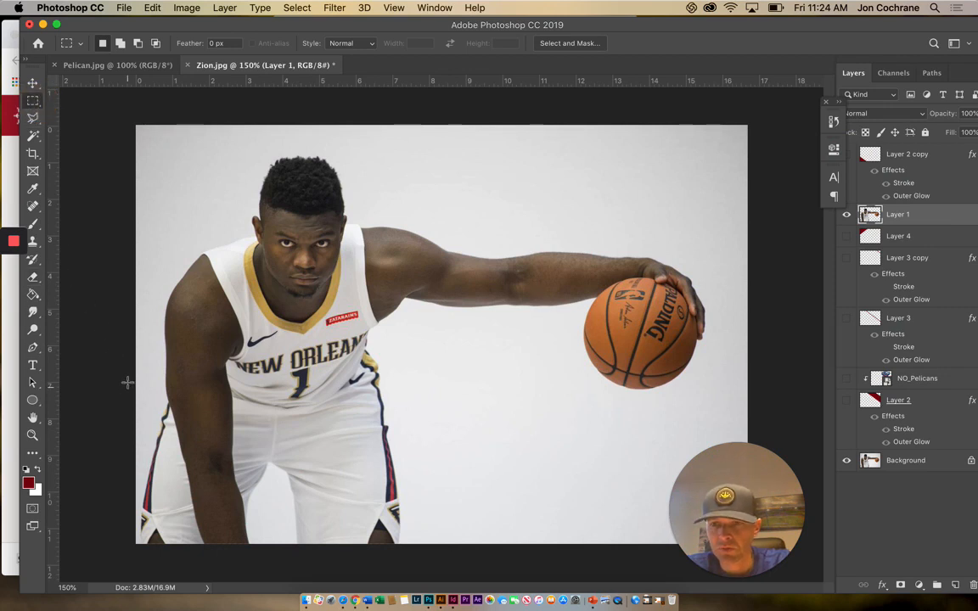
mouse_move(126, 382)
mouse_down()
mouse_move(404, 465)
mouse_move(677, 472)
mouse_move(785, 497)
mouse_up()
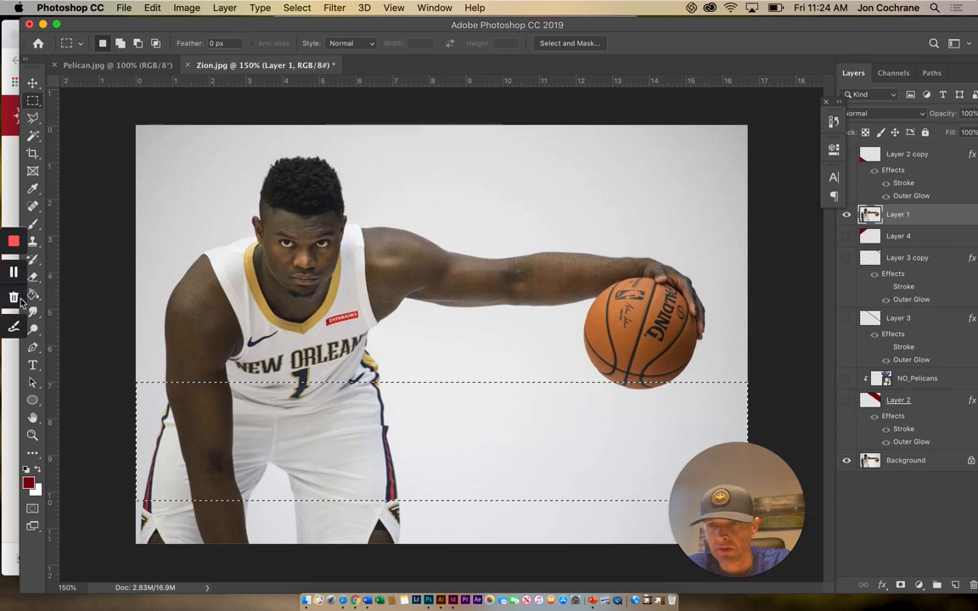
click(33, 295)
click(276, 392)
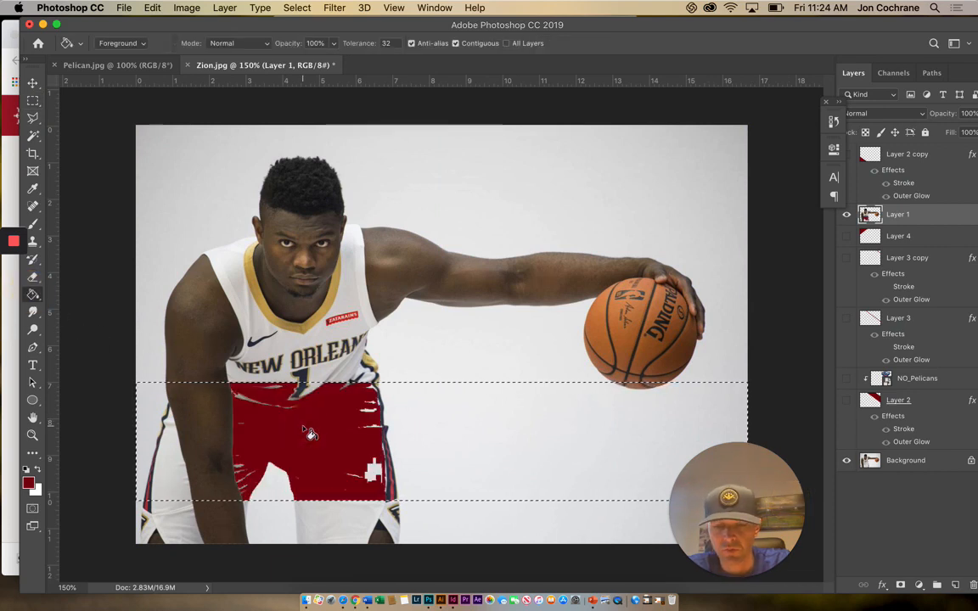
key(super+z)
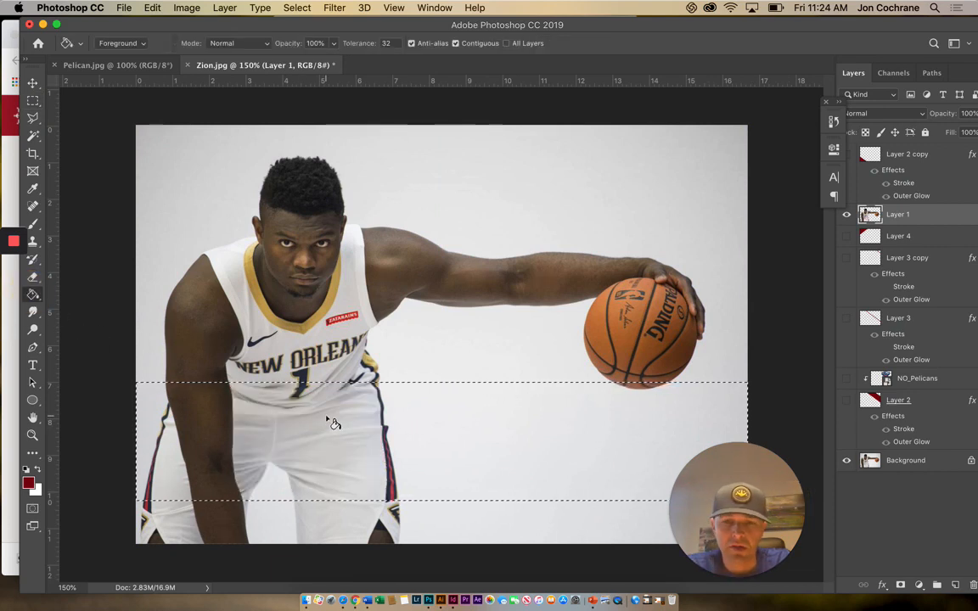
click(955, 584)
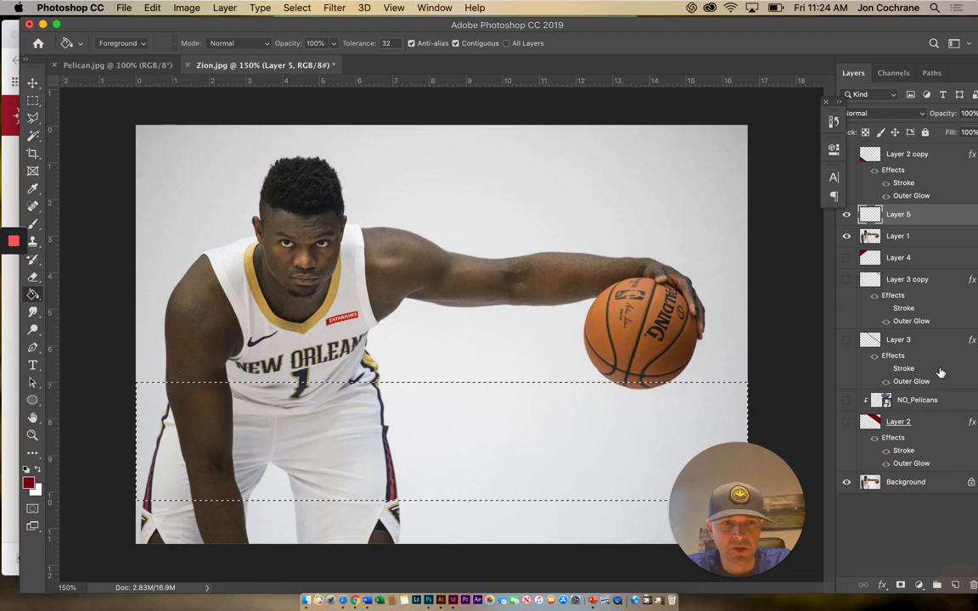
click(386, 448)
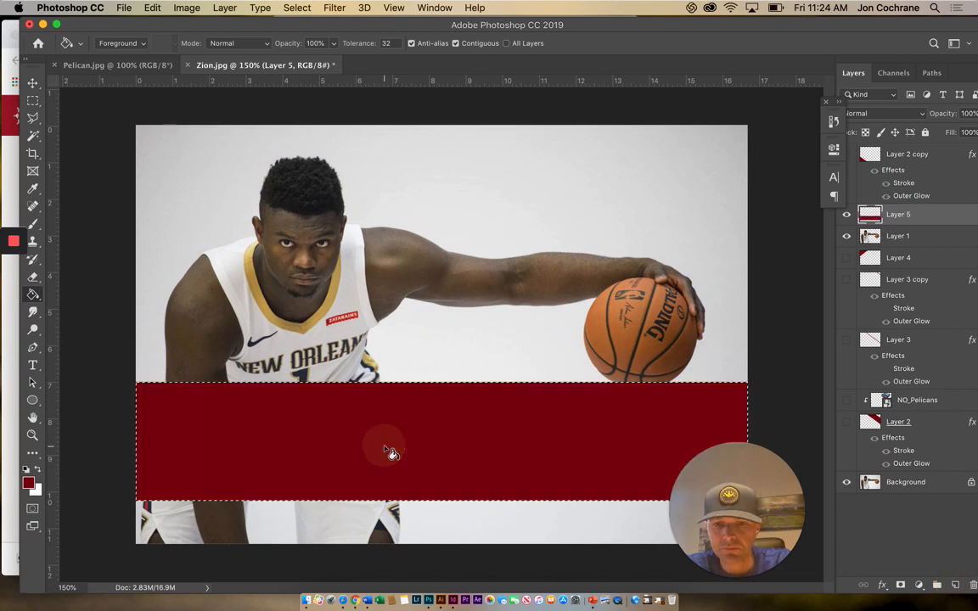
Add a thin full-width dark red strip on a new layer just above the wide band, and clear the selection
click(32, 100)
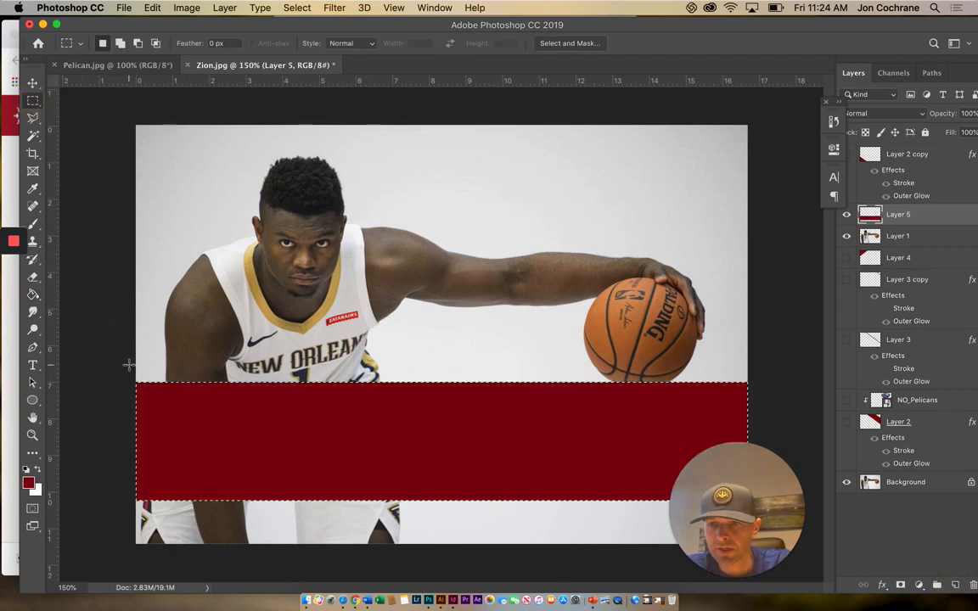
drag(128, 365, 777, 369)
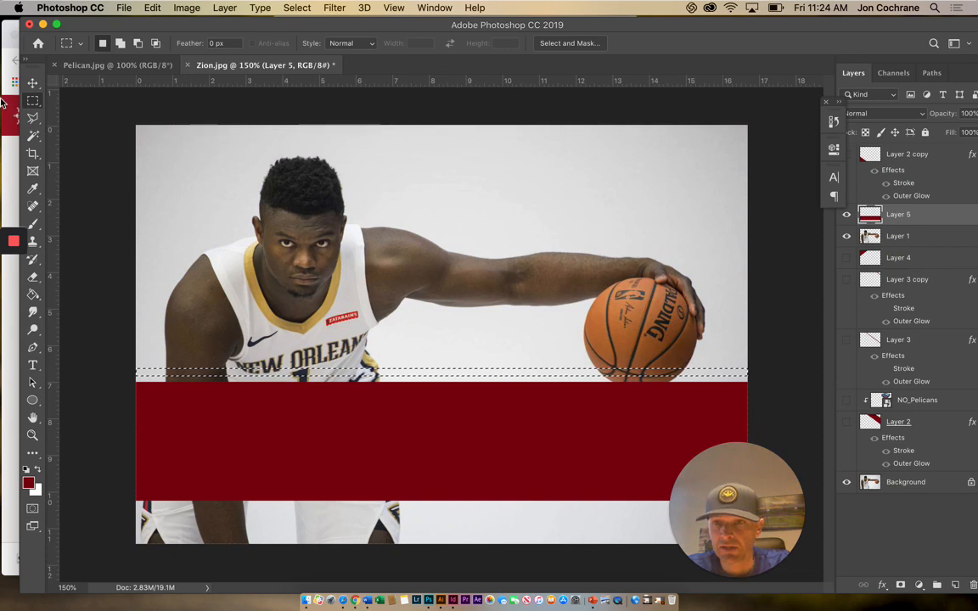
click(33, 296)
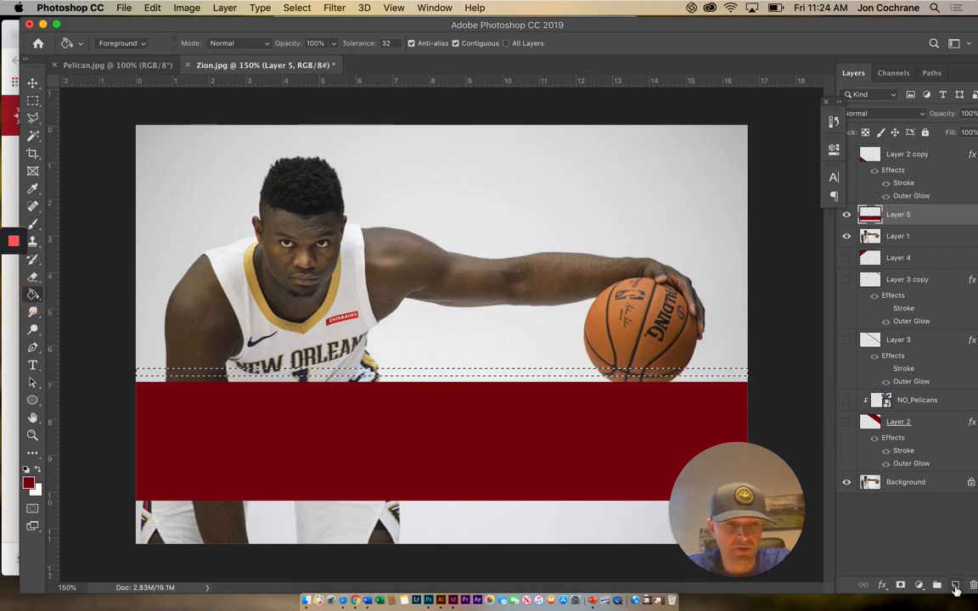
click(955, 586)
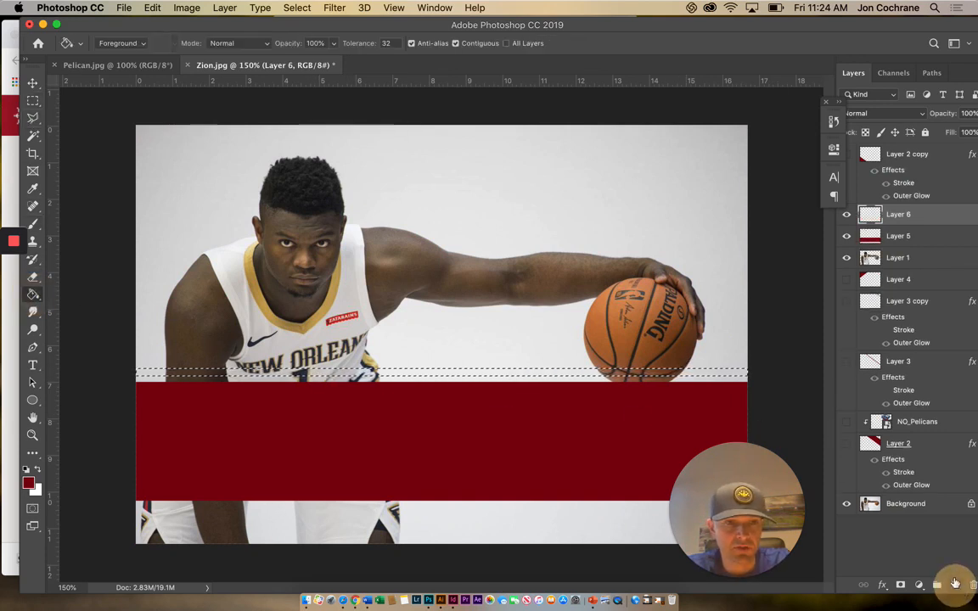
click(496, 375)
click(33, 100)
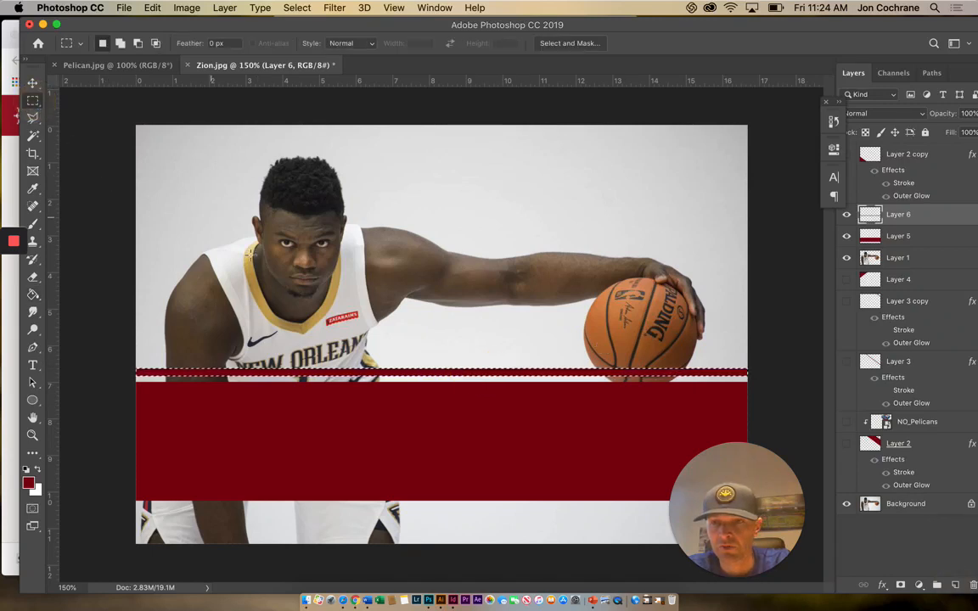
click(33, 82)
click(68, 128)
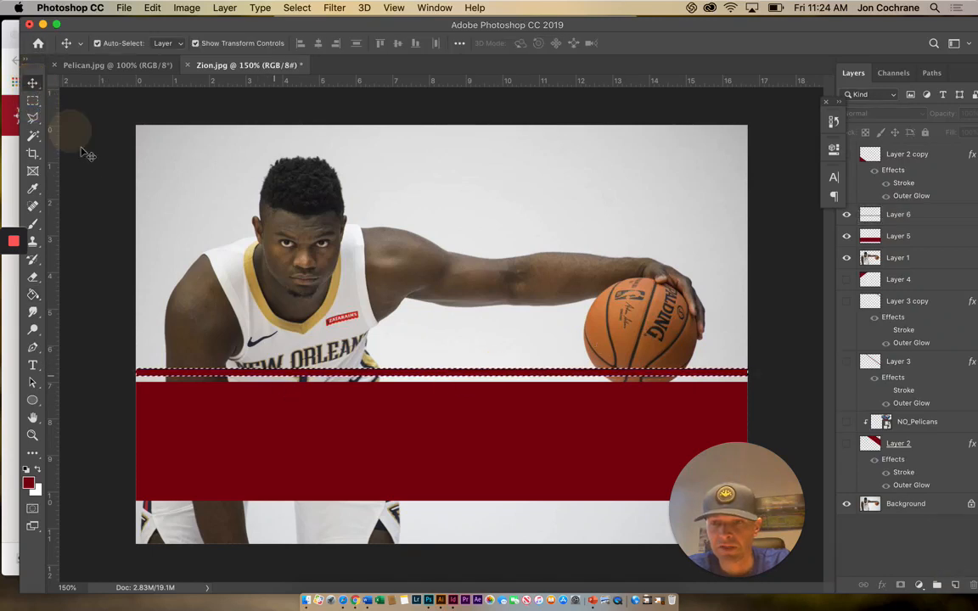
click(33, 100)
key(super+d)
Copy the thin strip to just below the wide band, and nudge the upper strip down closer to the band
click(33, 82)
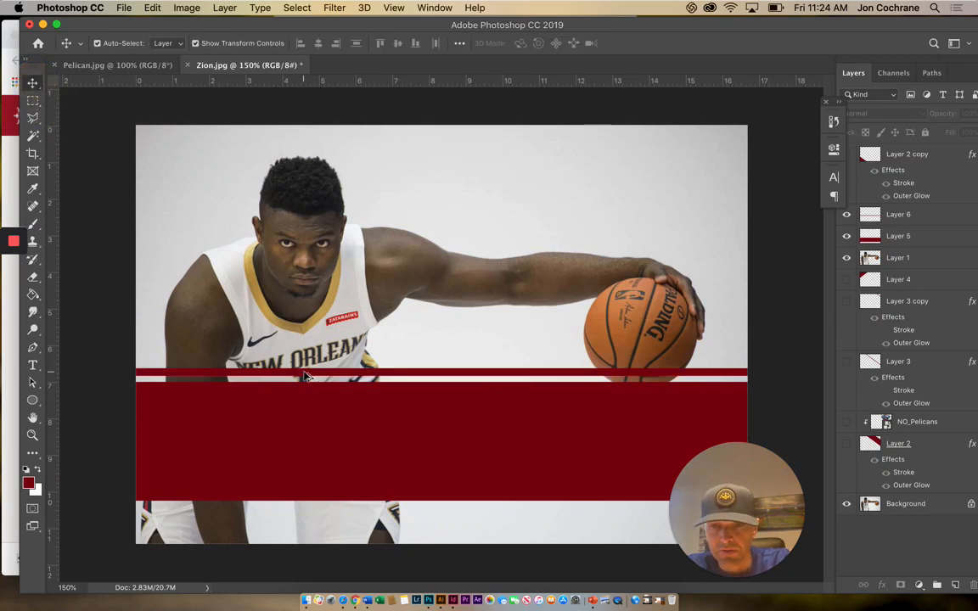
drag(304, 384, 307, 515)
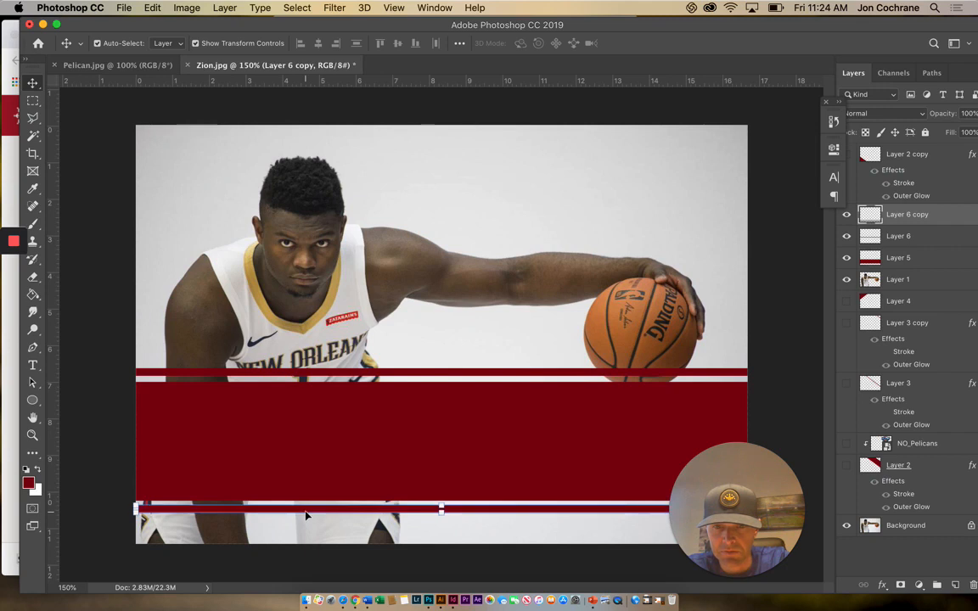
click(368, 373)
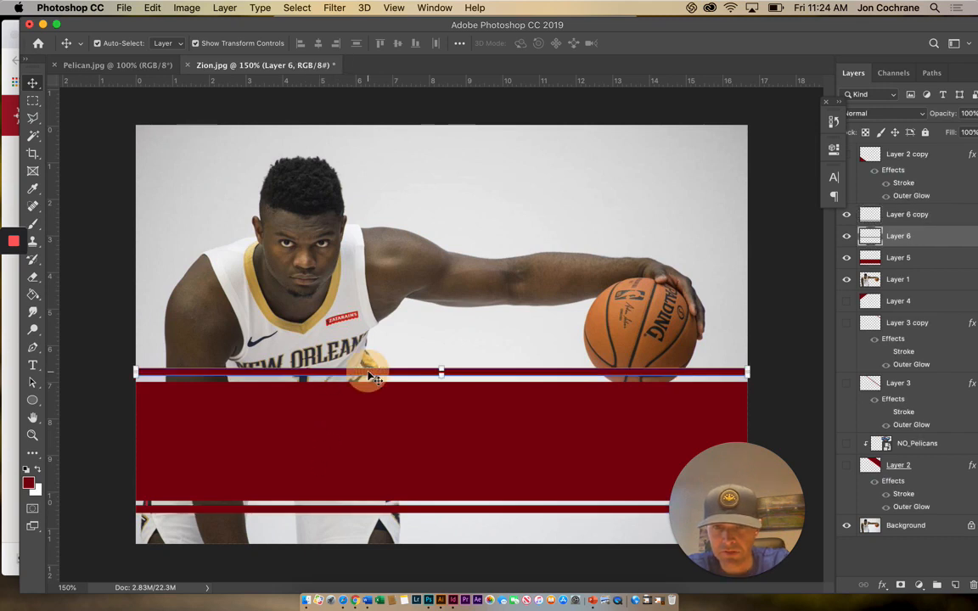
key(Down)
key(Down)
key(Down)
key(Down)
key(Down)
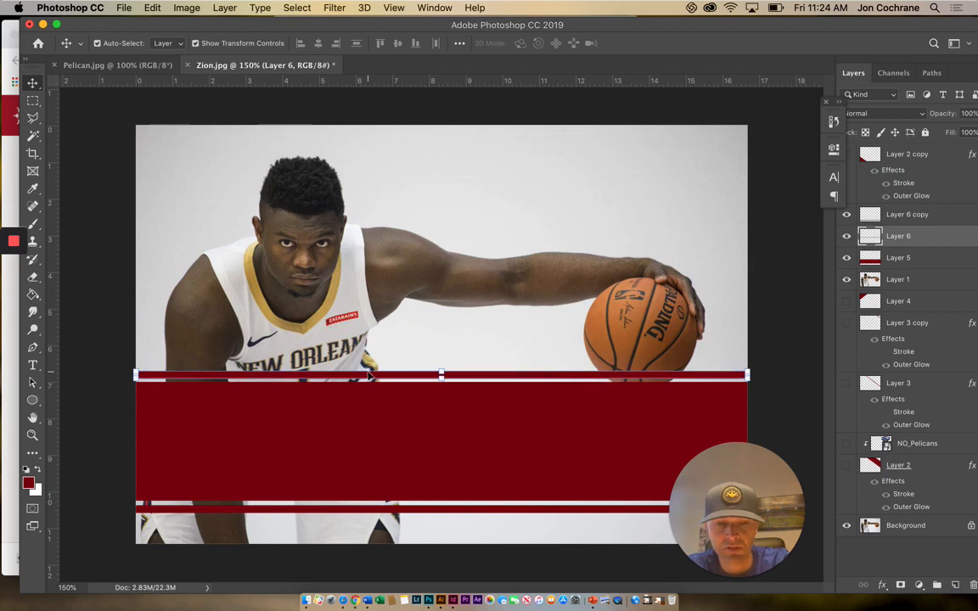
Merge the layers of the wide band and both thin strips into a single layer
click(900, 214)
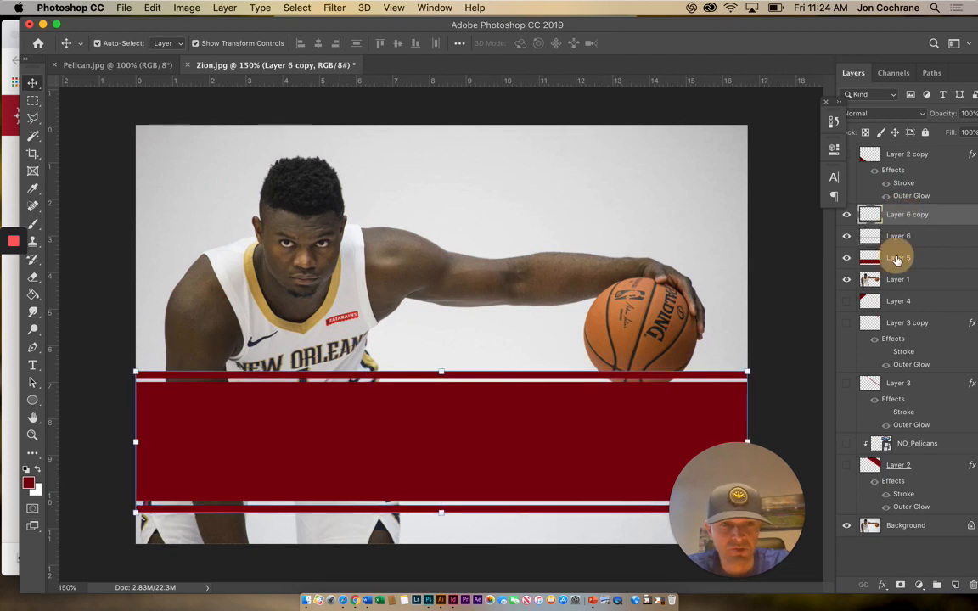
super+click(898, 258)
right_click(898, 257)
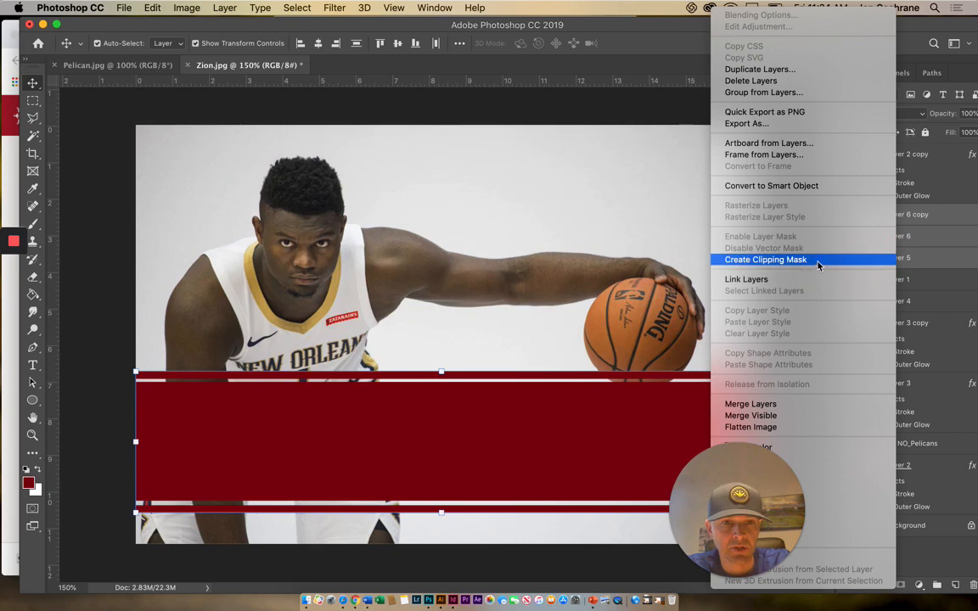
click(751, 404)
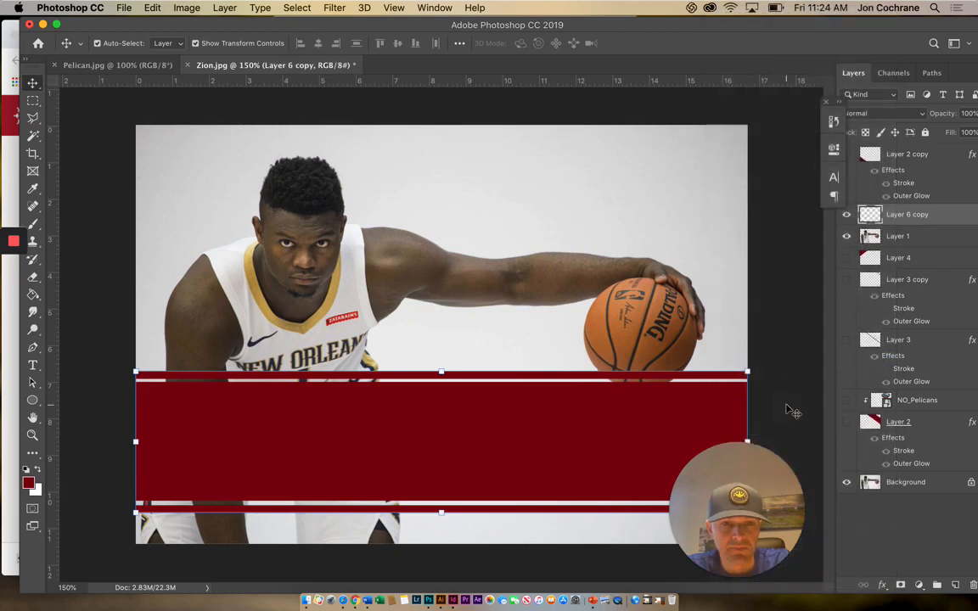
Check the merged band by toggling its visibility, and move its layer below Layer 1 so the player stands in front
click(847, 215)
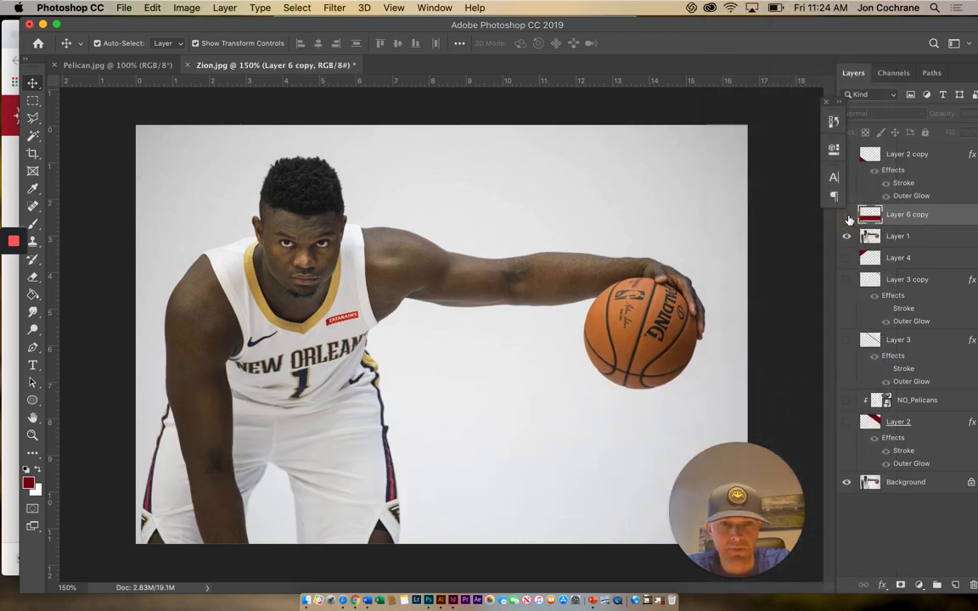
click(846, 214)
drag(904, 220, 905, 254)
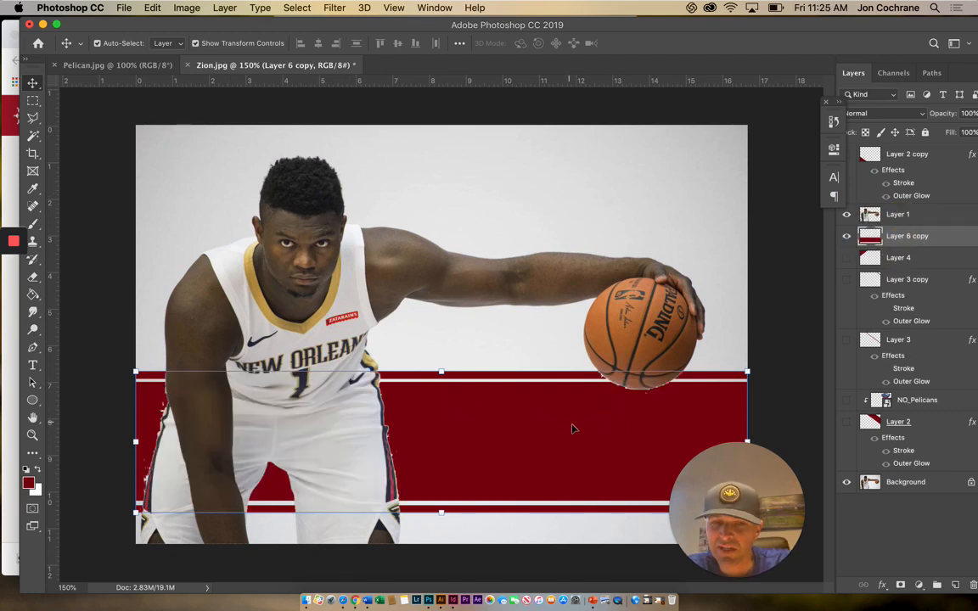
Add an Outer Glow to the band layer in gold (c39f53) sampled from the jersey's collar trim
click(883, 585)
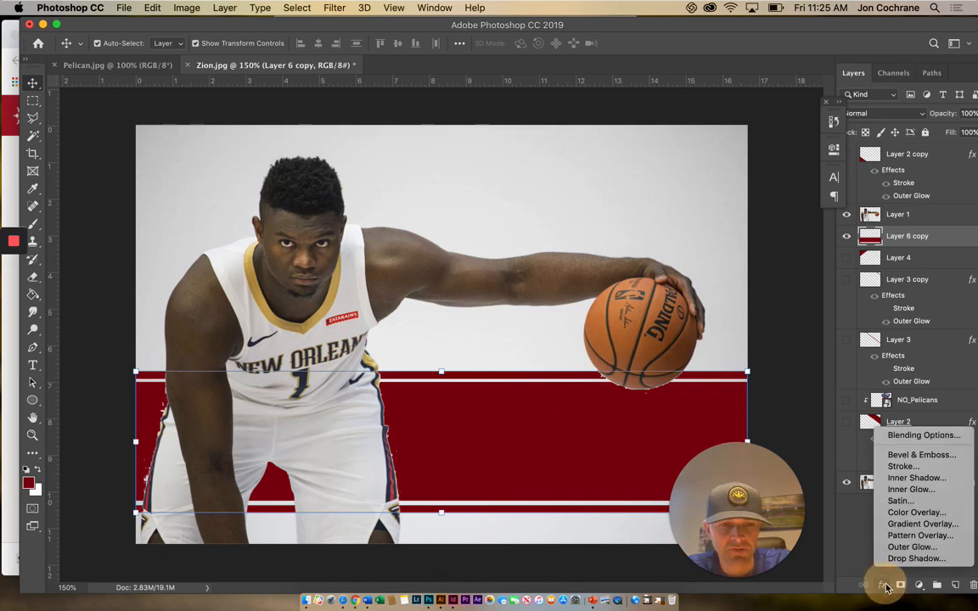
click(912, 548)
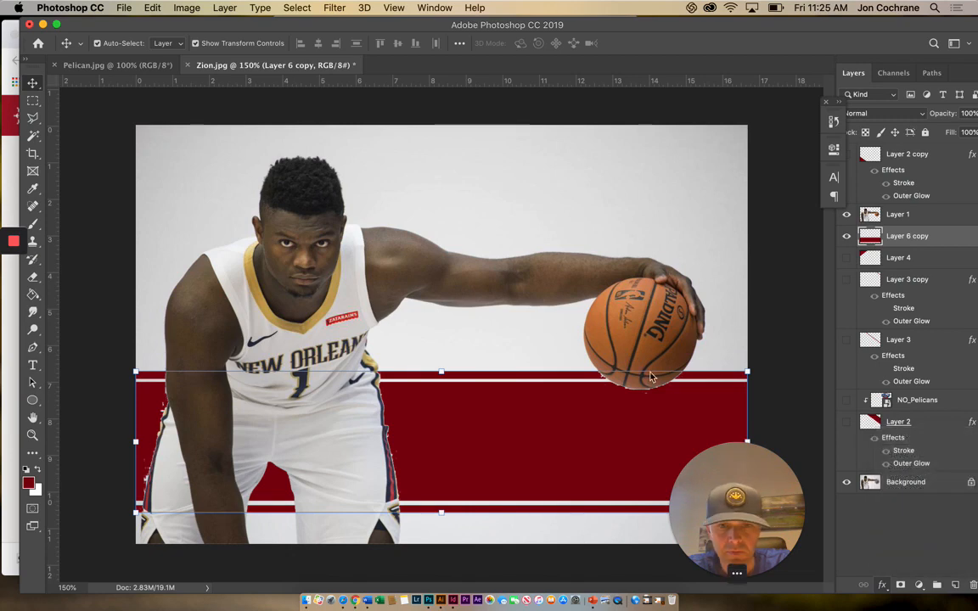
drag(490, 276, 806, 74)
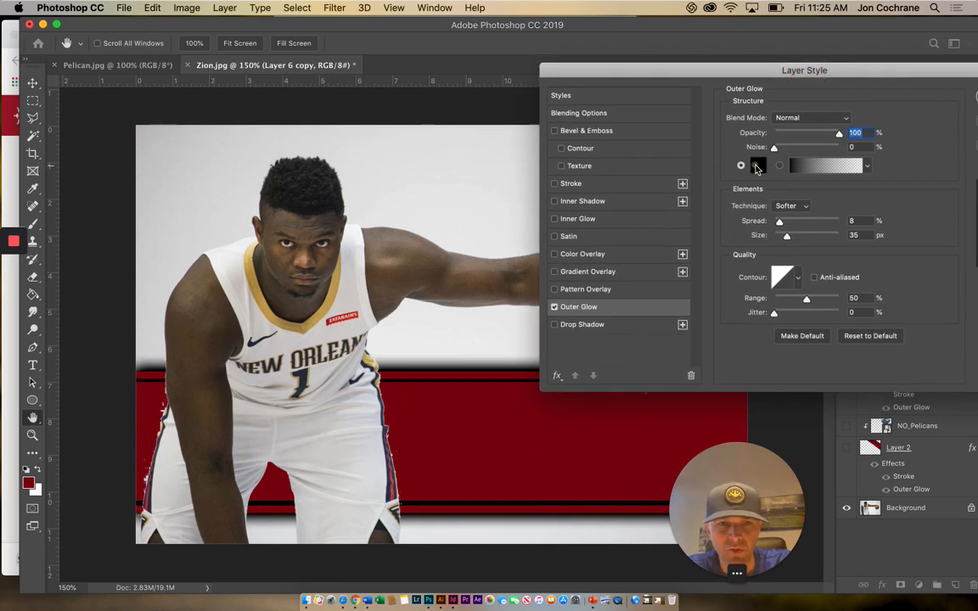
click(758, 167)
click(286, 280)
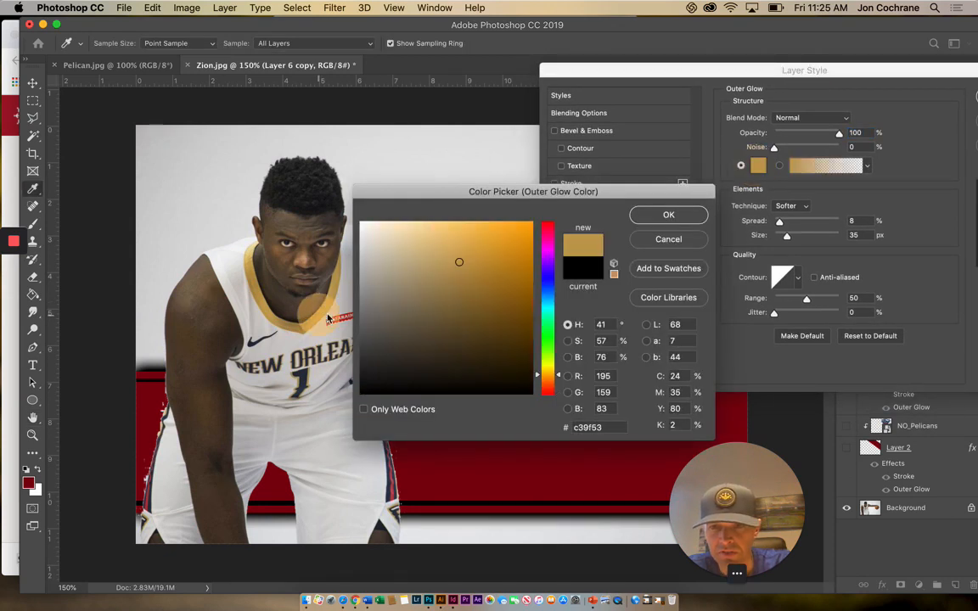
drag(596, 196, 706, 61)
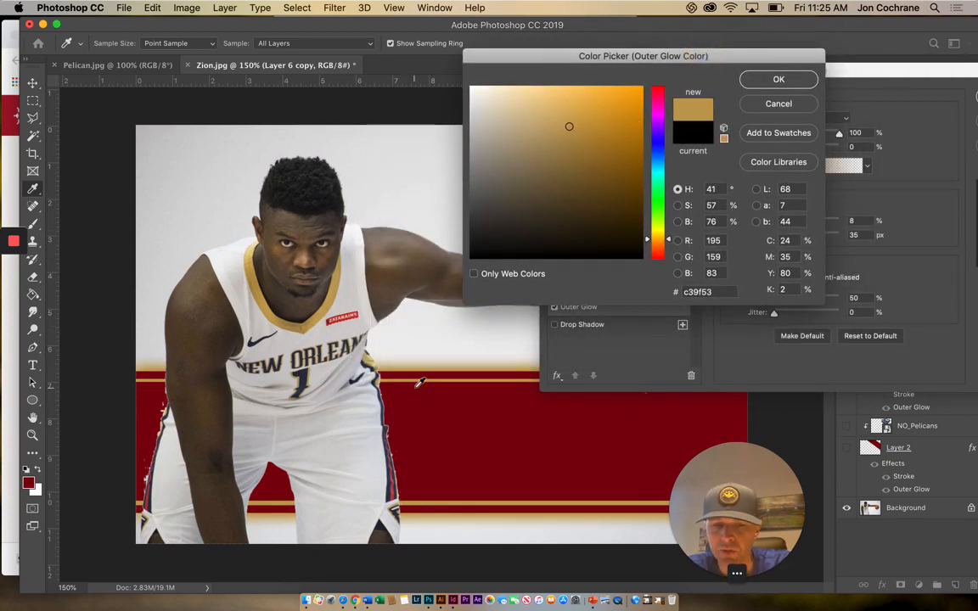
click(778, 80)
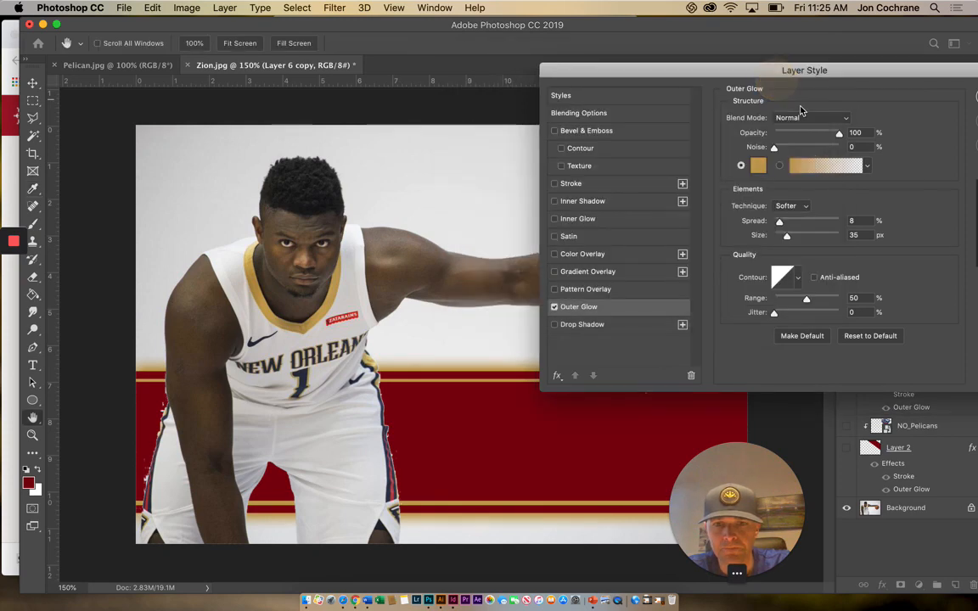
drag(751, 77, 600, 164)
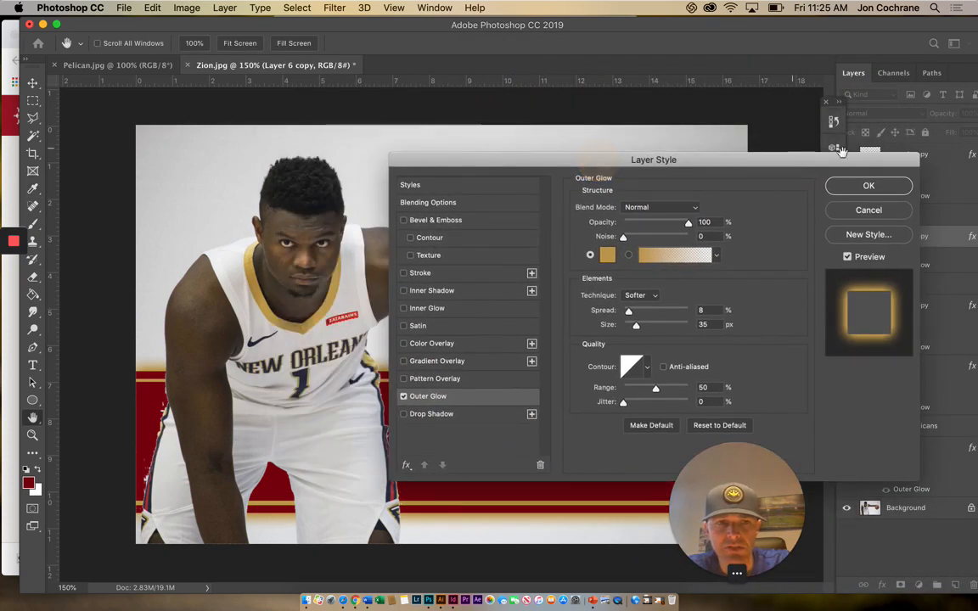
click(866, 186)
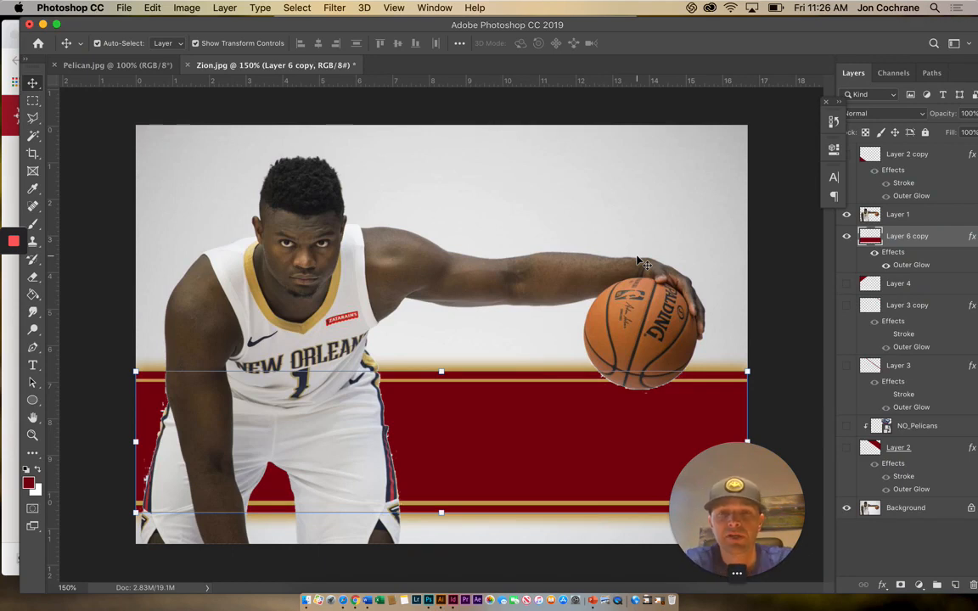
click(32, 117)
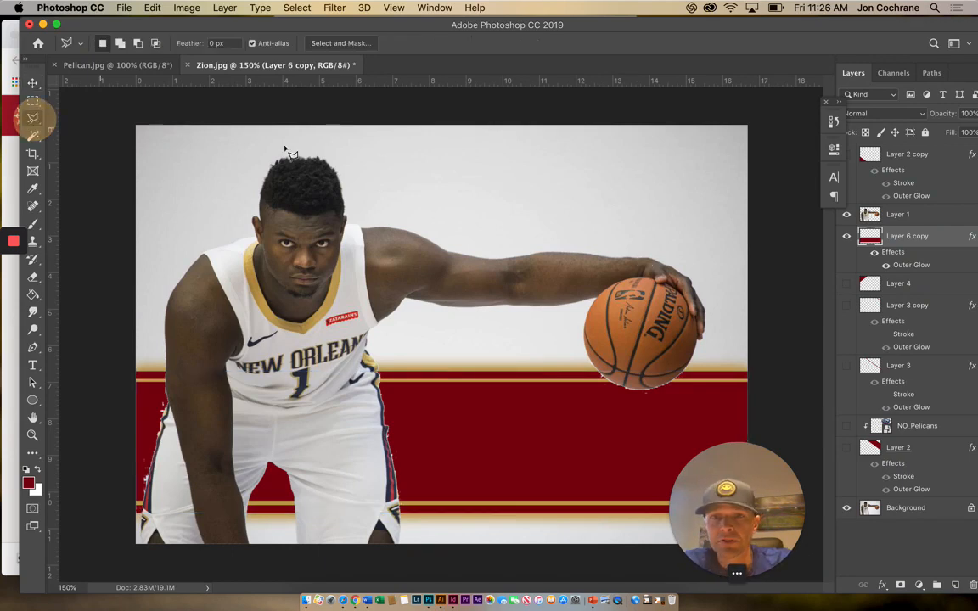
click(471, 121)
click(624, 200)
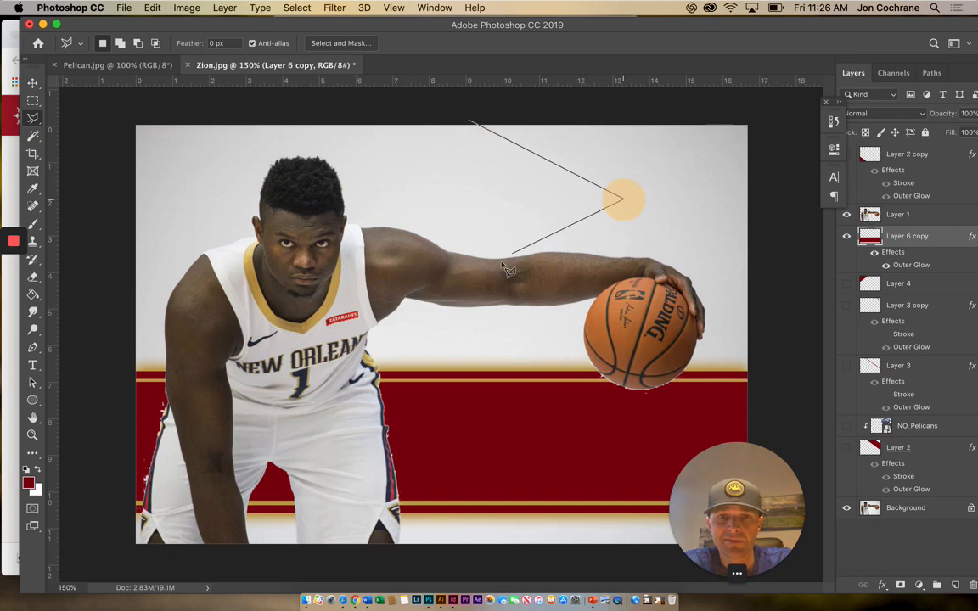
click(450, 287)
click(594, 412)
click(460, 515)
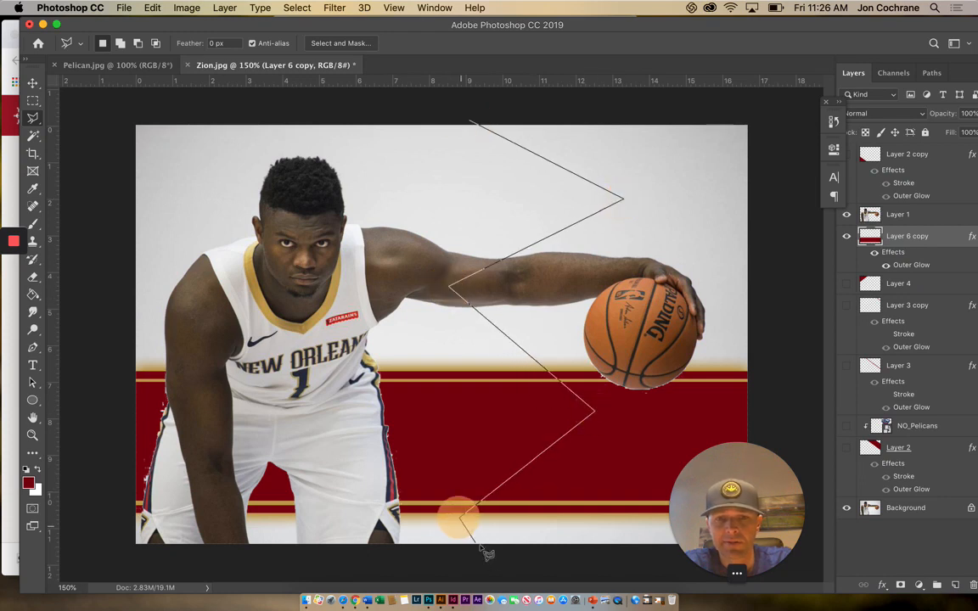
click(505, 560)
double_click(789, 564)
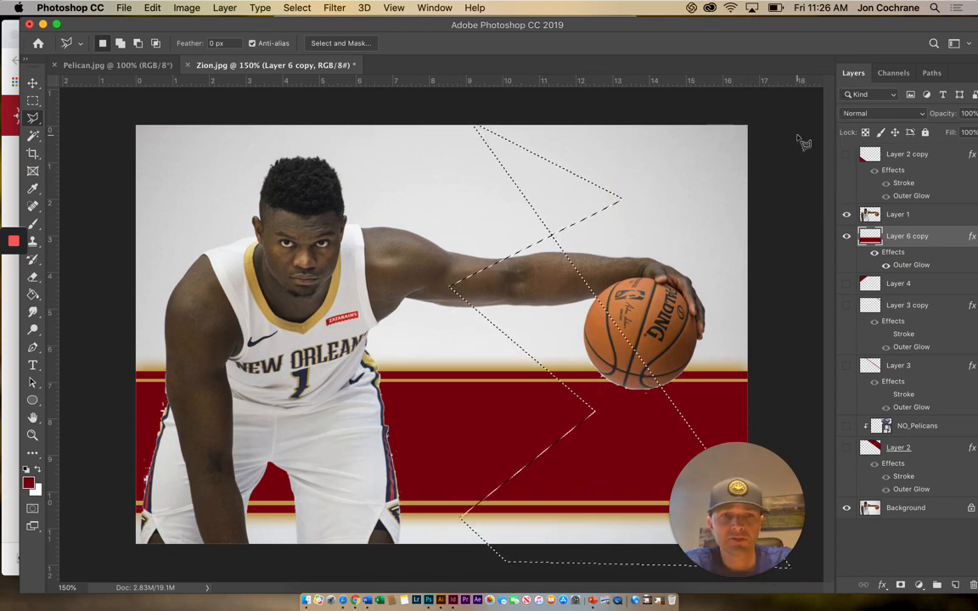
click(519, 115)
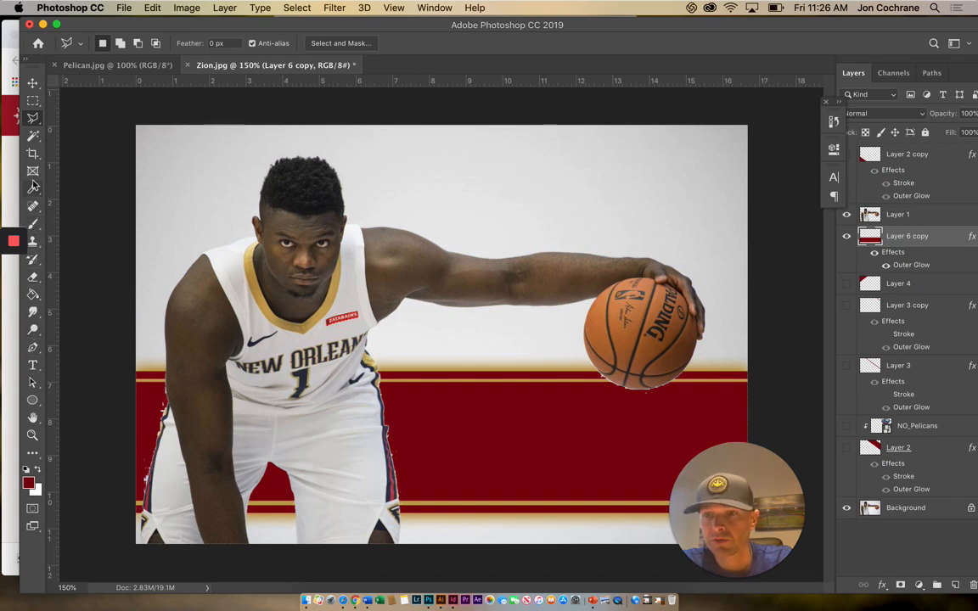
Draw a closed Pen path with a wavy lower edge across the player's head and shoulder, enclosing the upper part of the image
click(32, 347)
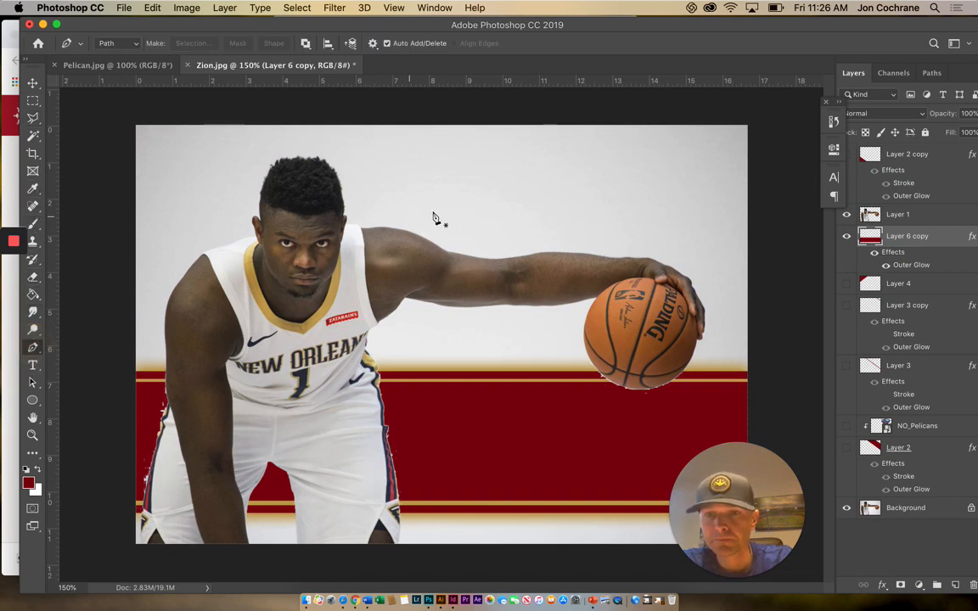
drag(769, 253, 726, 239)
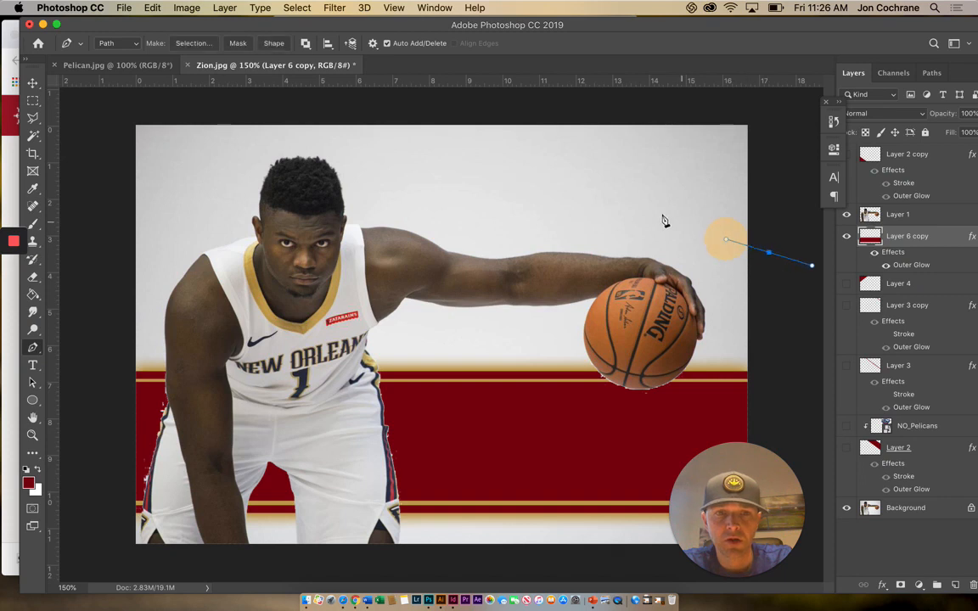
drag(582, 196, 507, 202)
drag(395, 236, 356, 241)
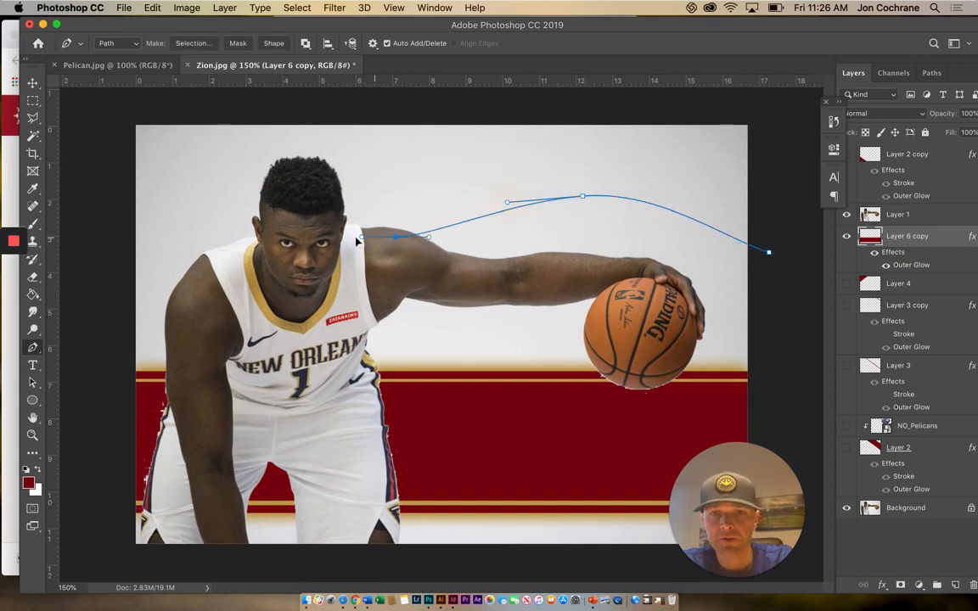
mouse_move(186, 196)
mouse_down()
mouse_move(104, 190)
mouse_move(102, 173)
mouse_up()
click(110, 106)
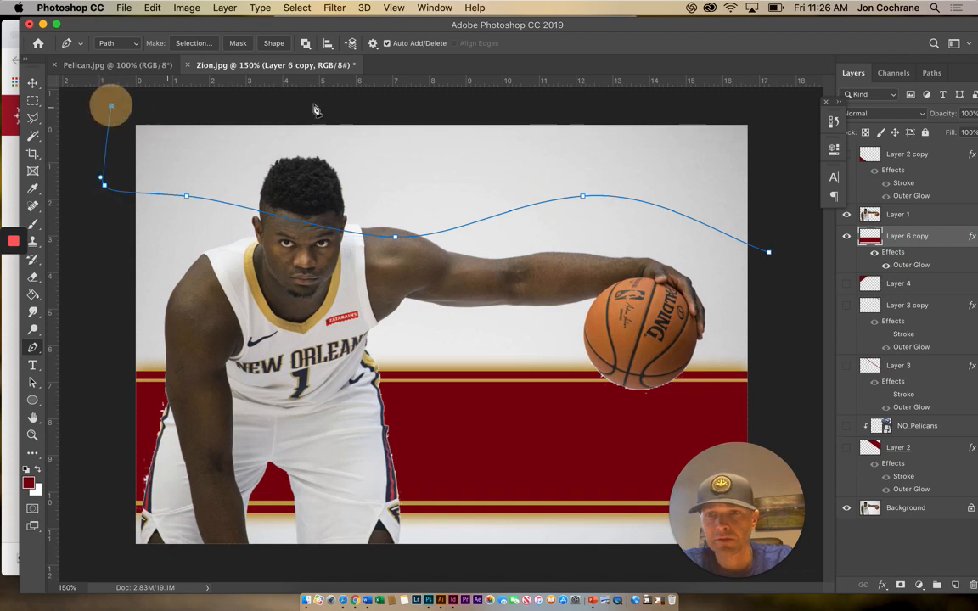
click(770, 106)
click(769, 254)
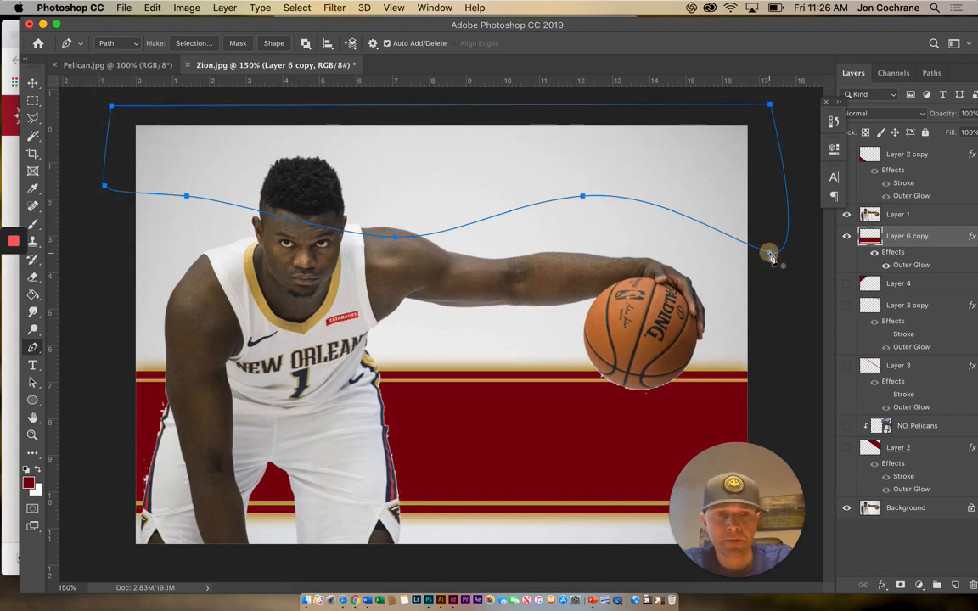
Convert the wavy path into a new anti-aliased selection with a feather radius of 0 pixels
right_click(771, 257)
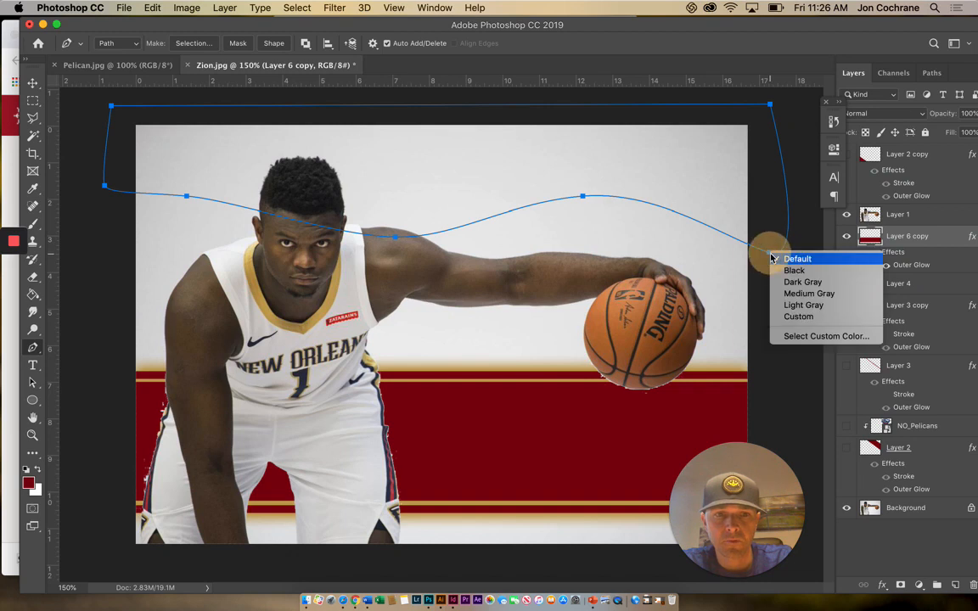
key(Escape)
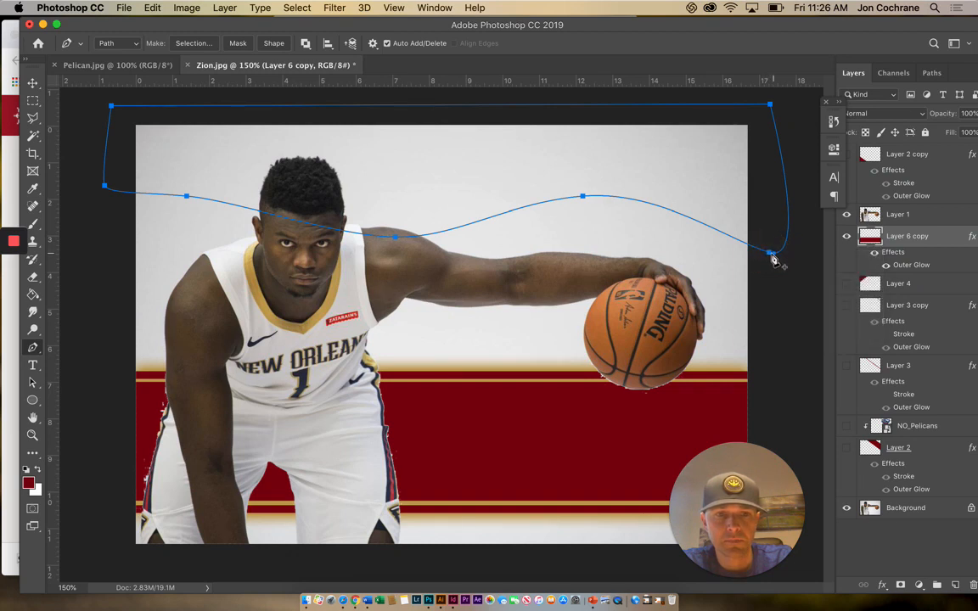
right_click(769, 257)
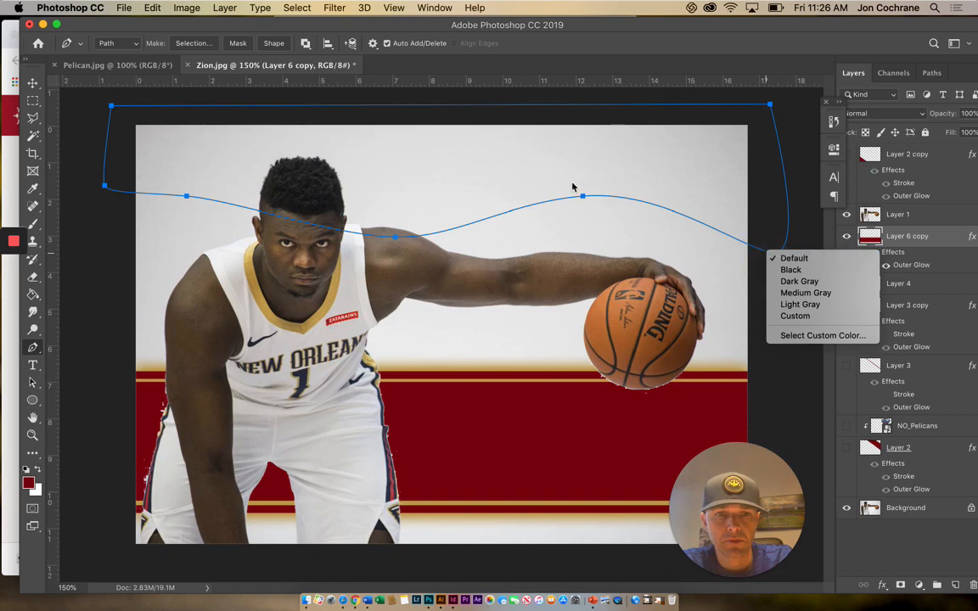
key(Escape)
right_click(592, 199)
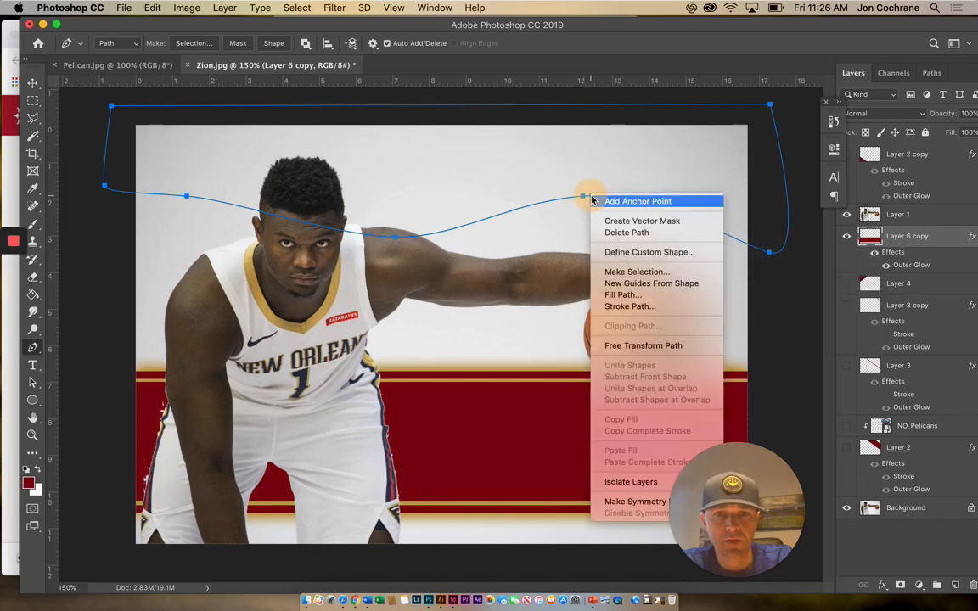
click(628, 272)
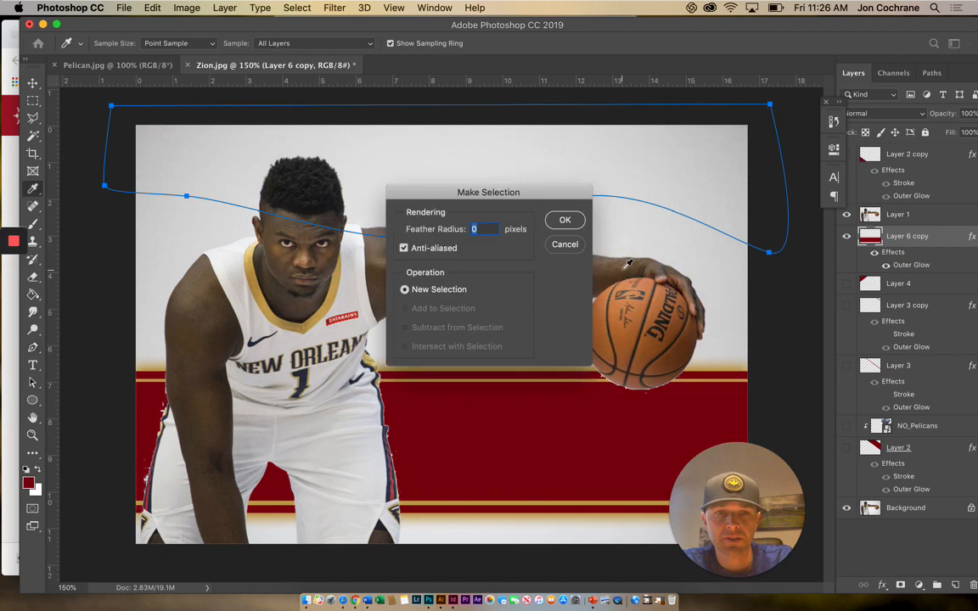
click(556, 221)
key(p)
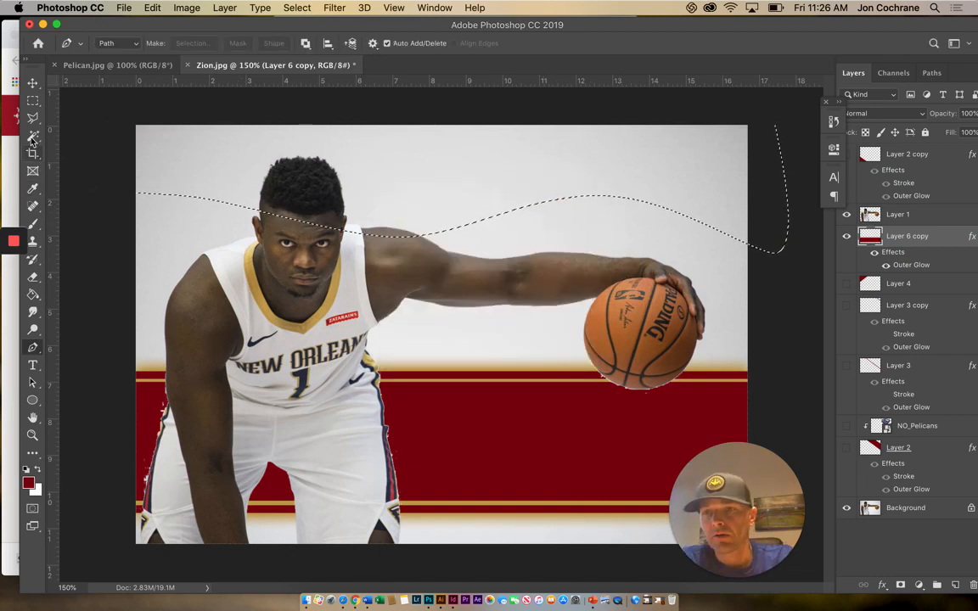
Fill the wavy selection with dark red on a new layer above the band layer, and clear the selection
click(33, 294)
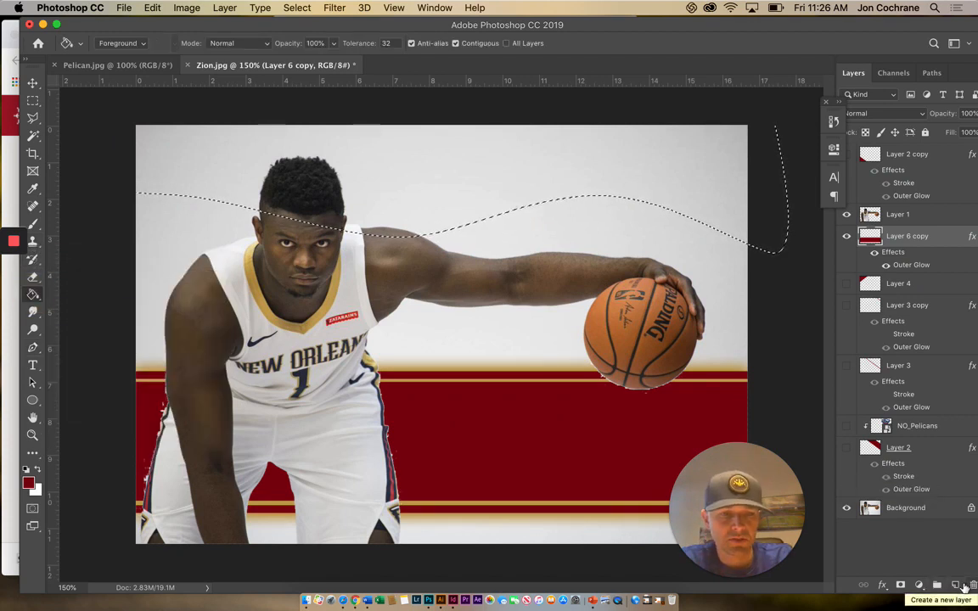
click(954, 585)
click(571, 165)
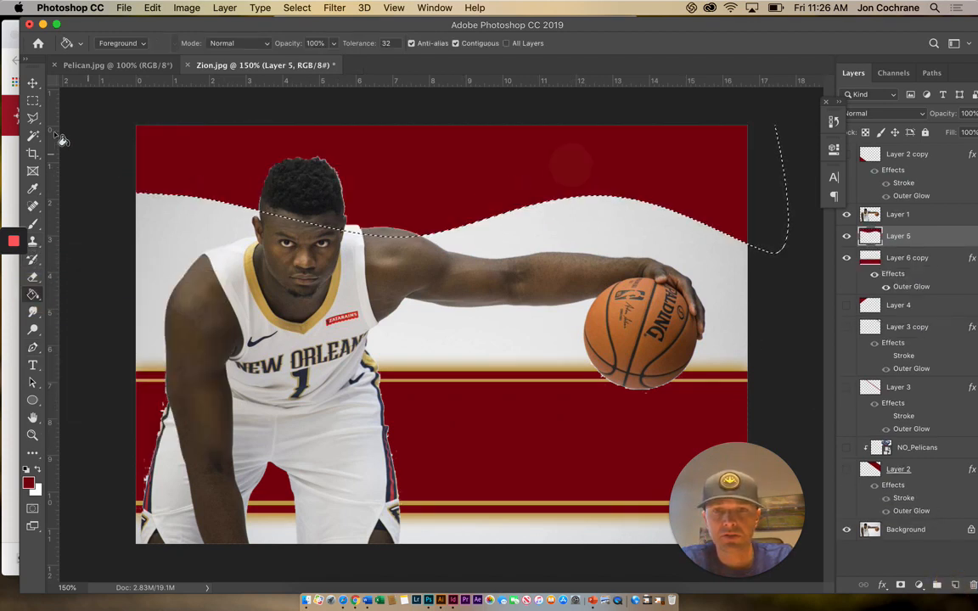
click(32, 100)
click(77, 100)
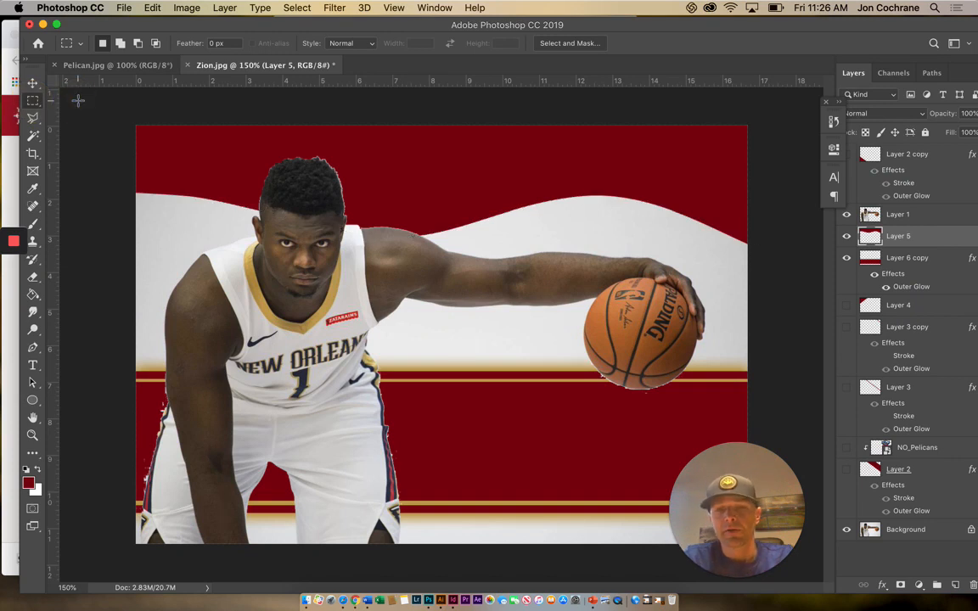